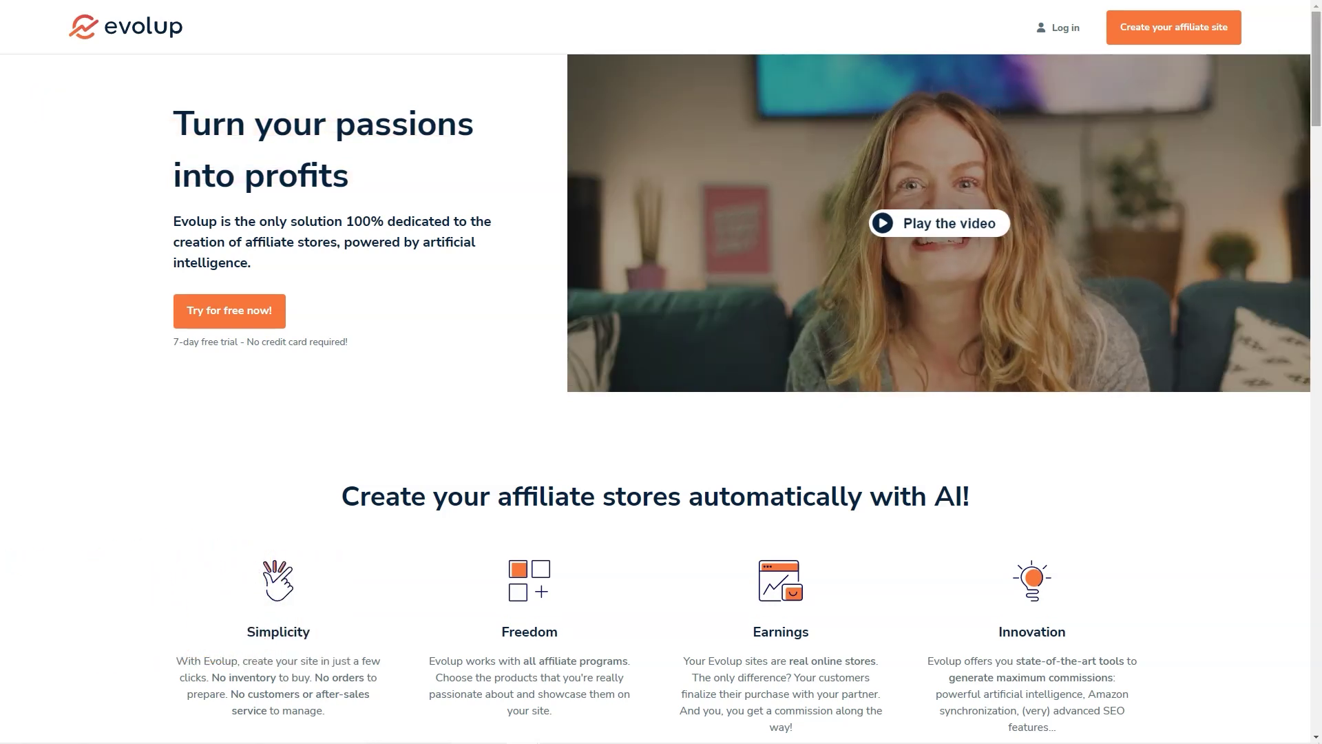
scroll(661, 413, "down", 4)
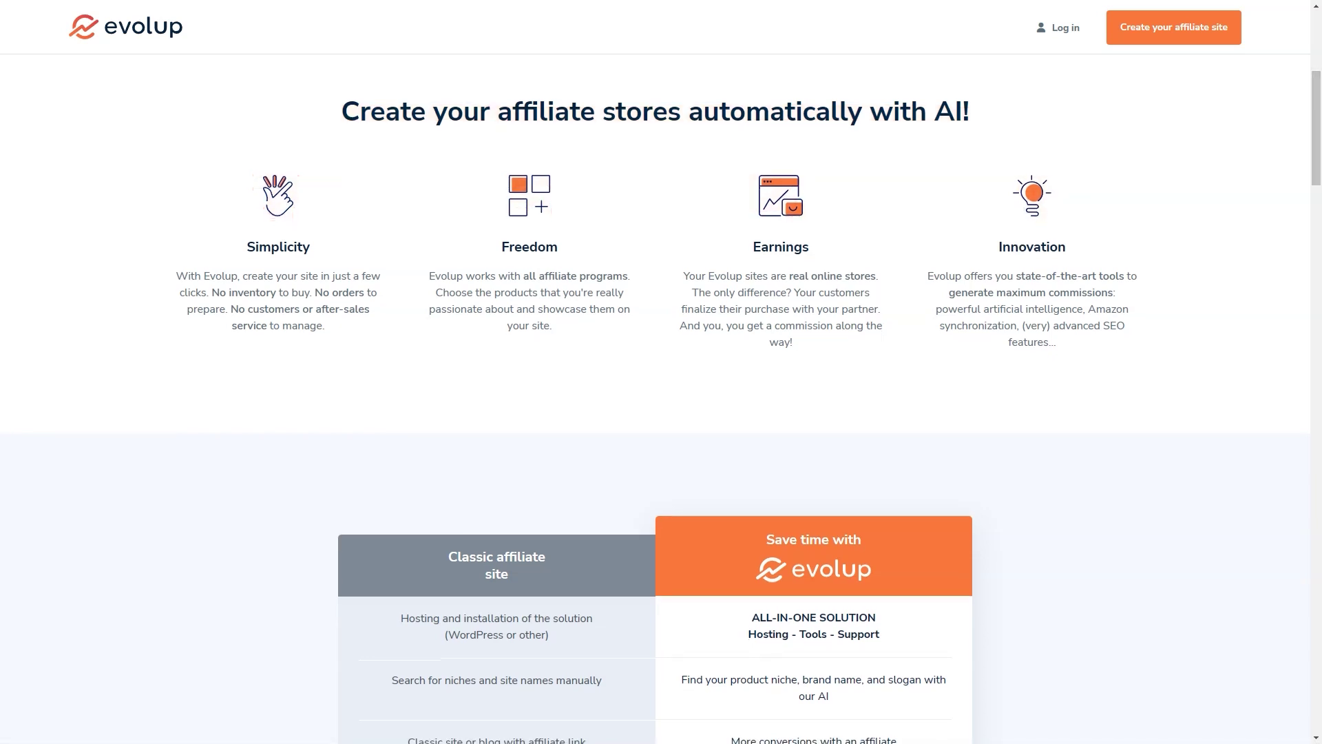
scroll(661, 413, "down", 5)
scroll(661, 414, "down", 3)
scroll(661, 413, "down", 1)
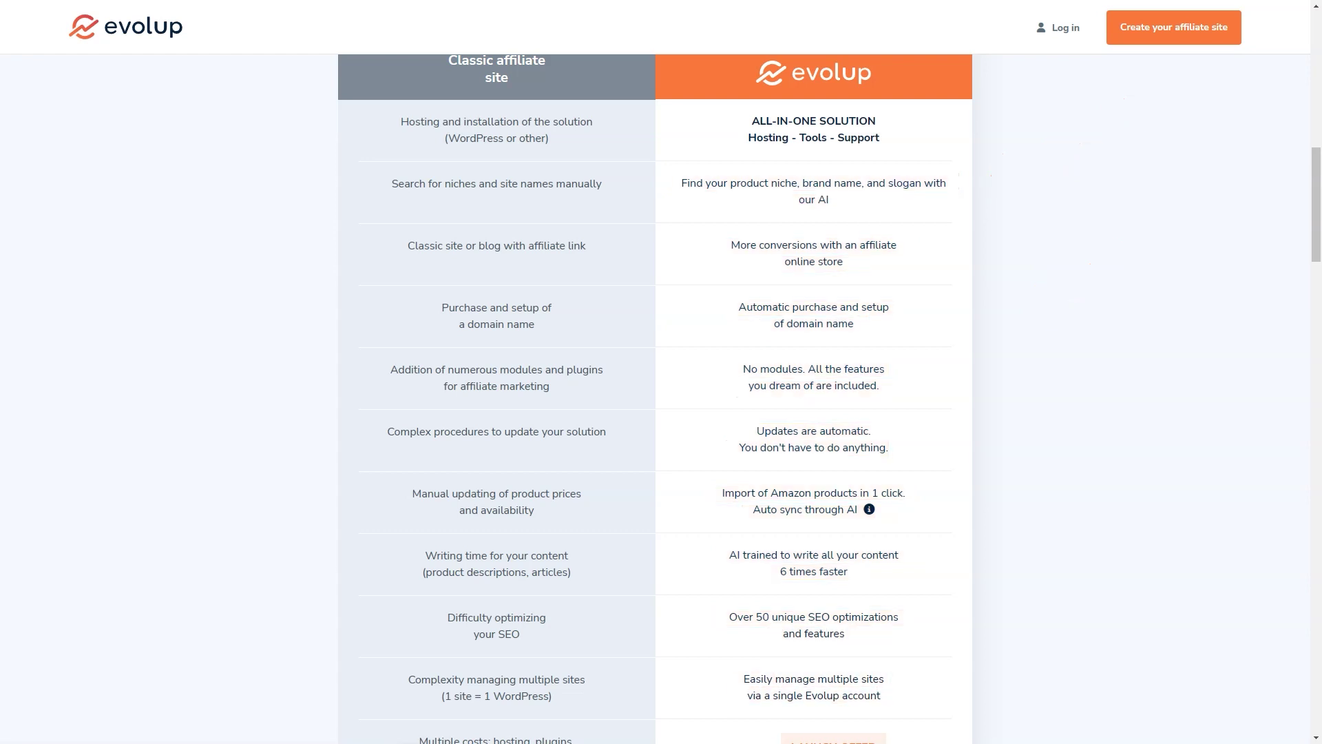
scroll(661, 413, "down", 5)
scroll(661, 413, "down", 3)
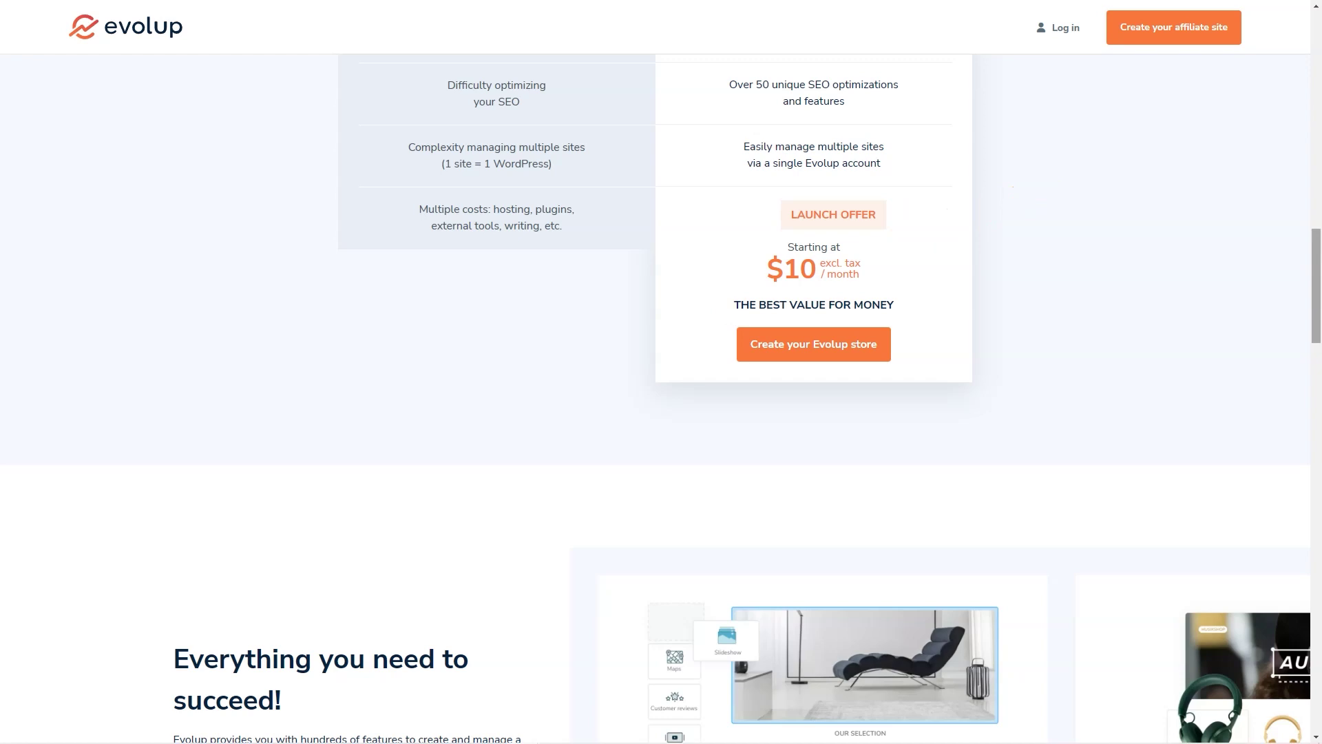
scroll(662, 414, "down", 3)
scroll(661, 413, "down", 2)
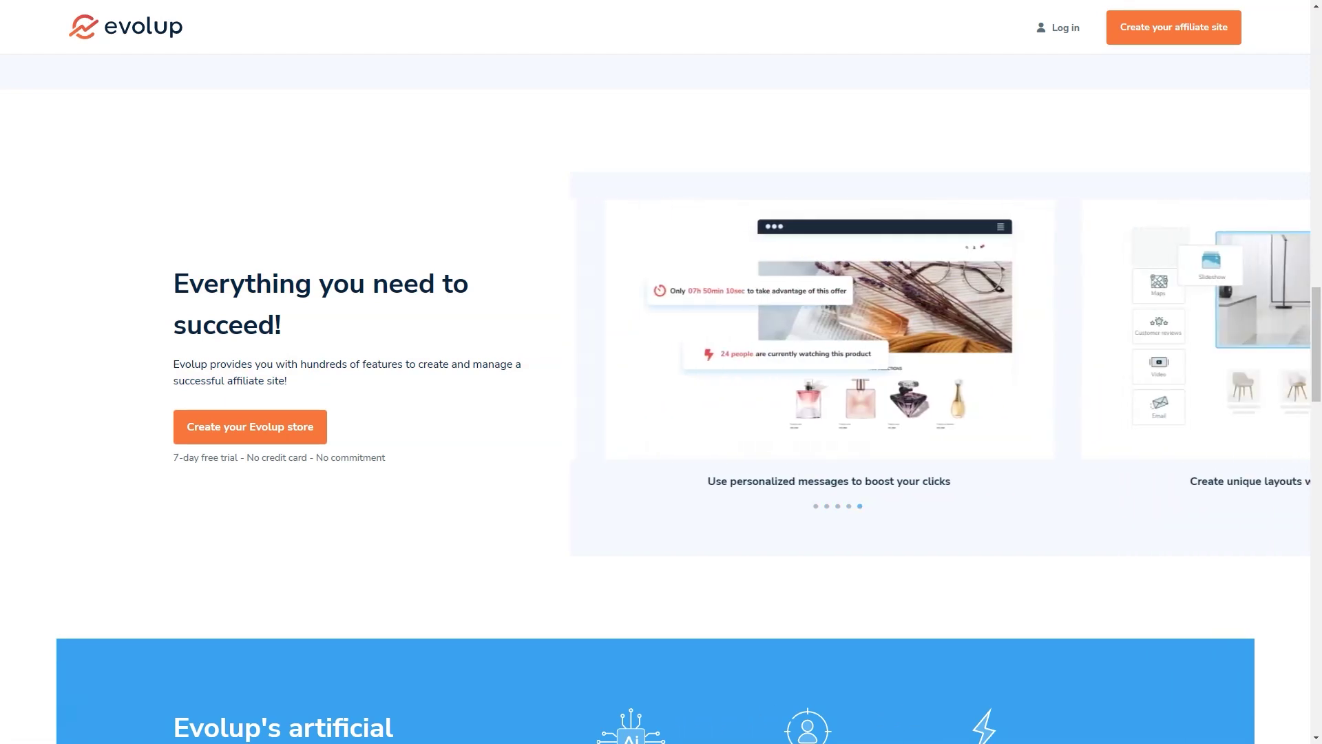
scroll(661, 413, "down", 4)
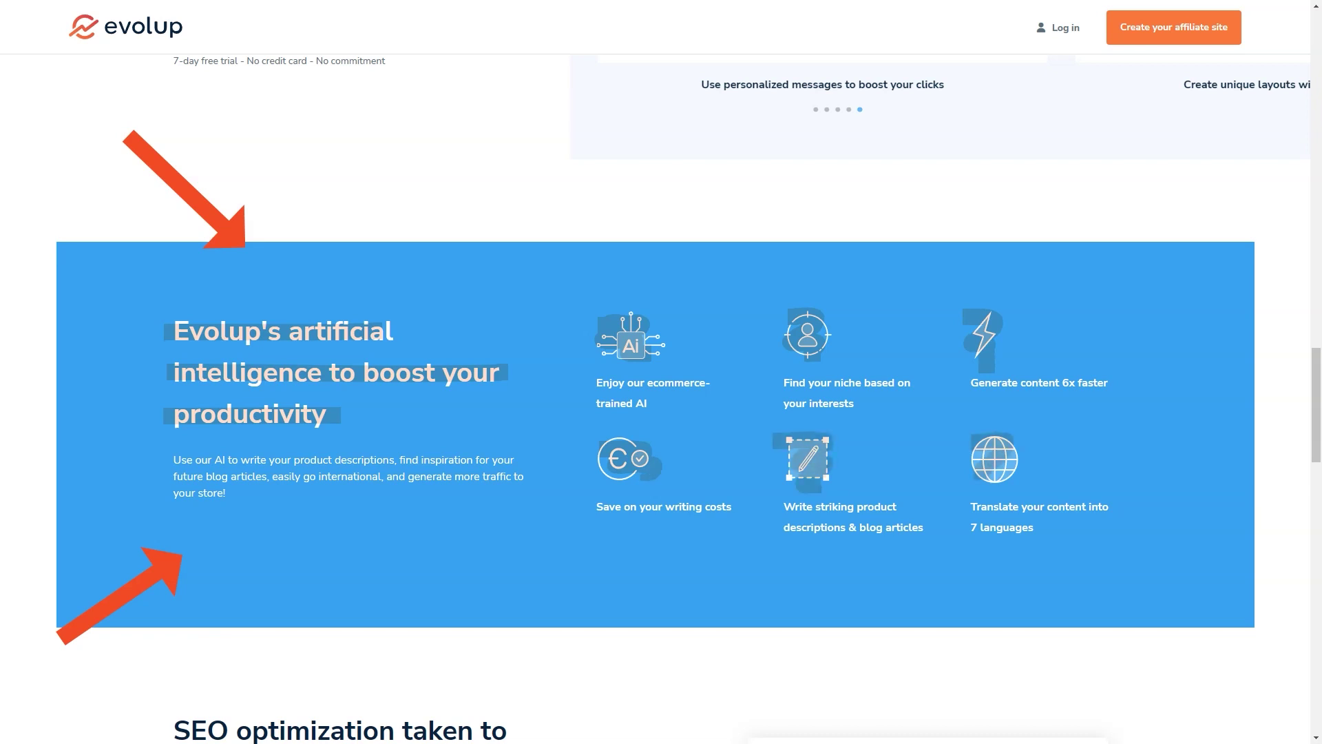
scroll(661, 413, "down", 1)
scroll(662, 413, "down", 5)
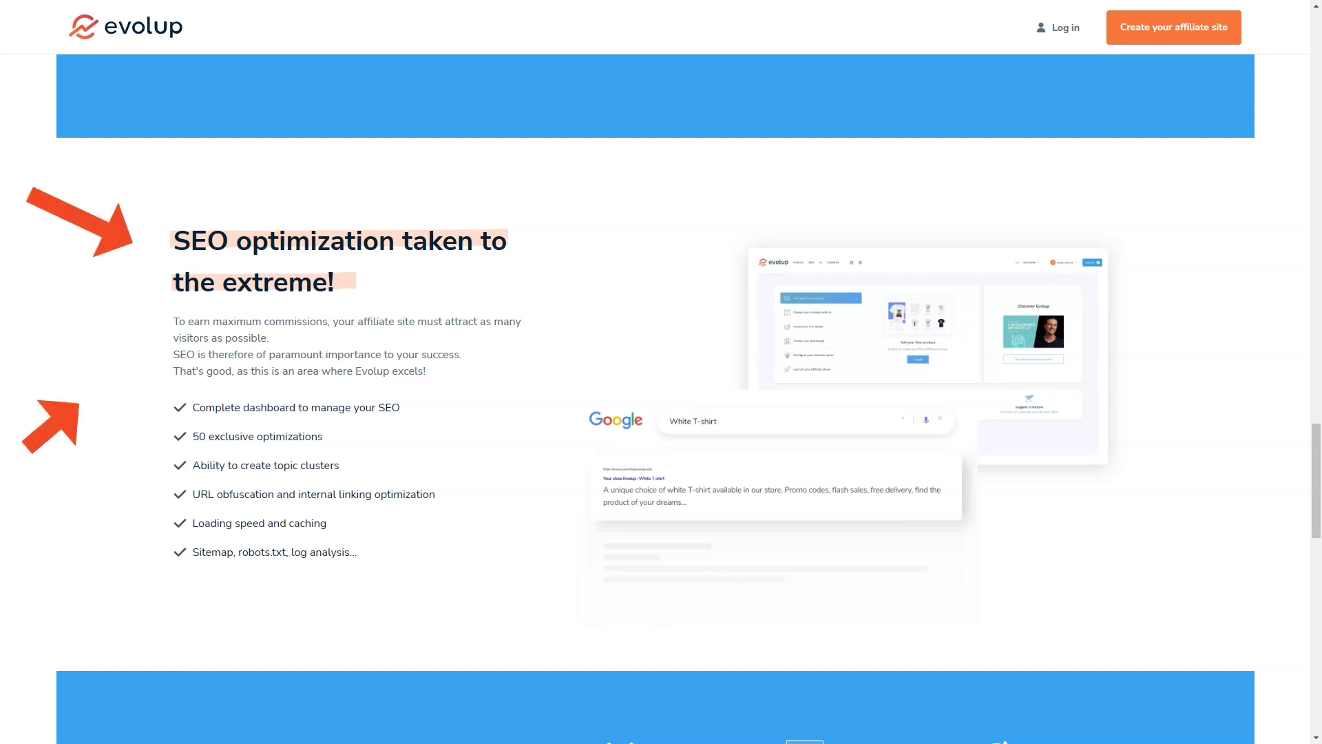
scroll(661, 413, "down", 3)
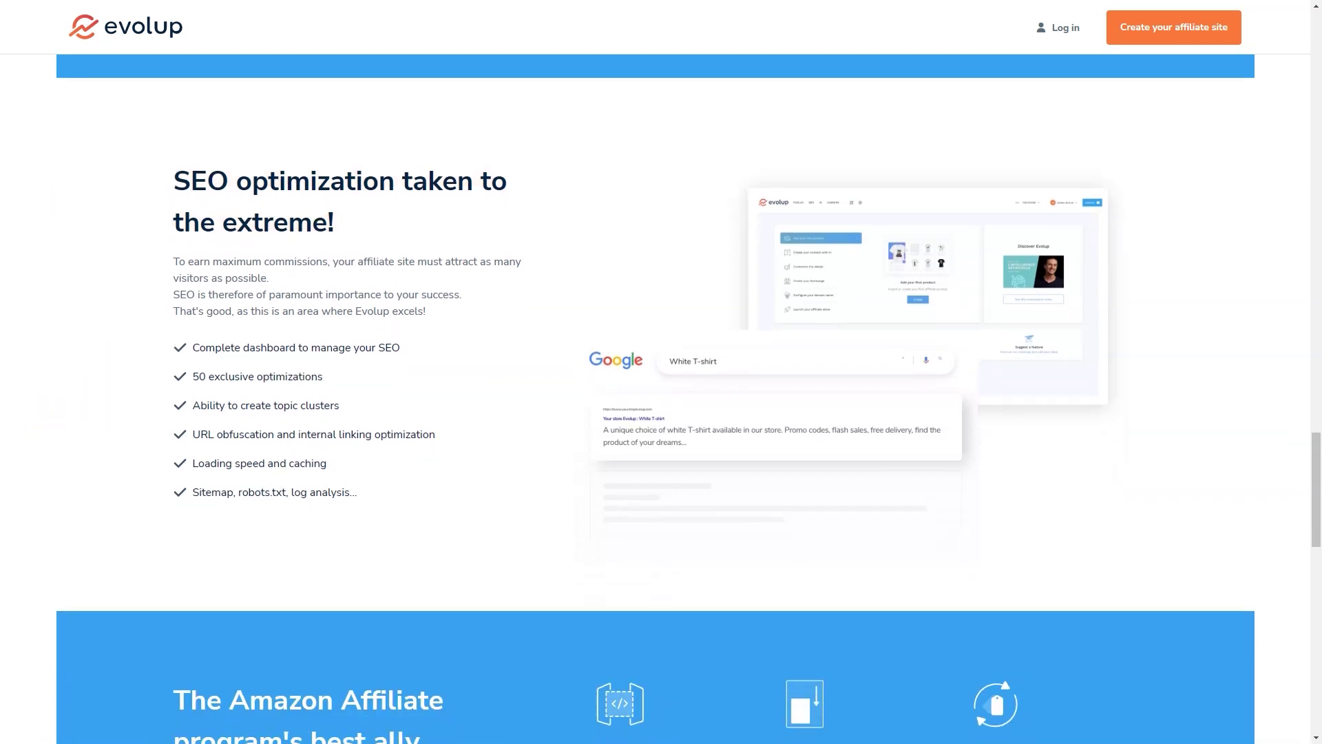
scroll(661, 414, "down", 2)
scroll(661, 414, "down", 2)
scroll(661, 413, "down", 2)
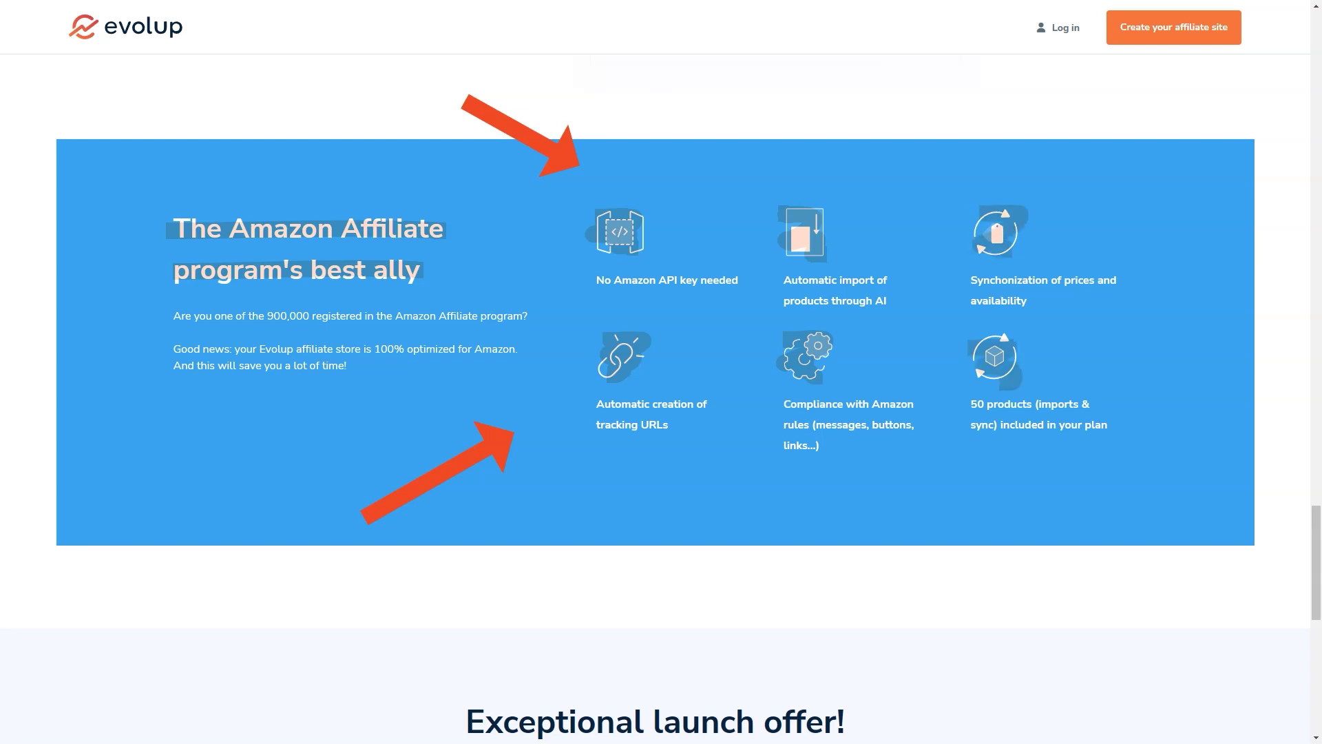
scroll(661, 413, "down", 5)
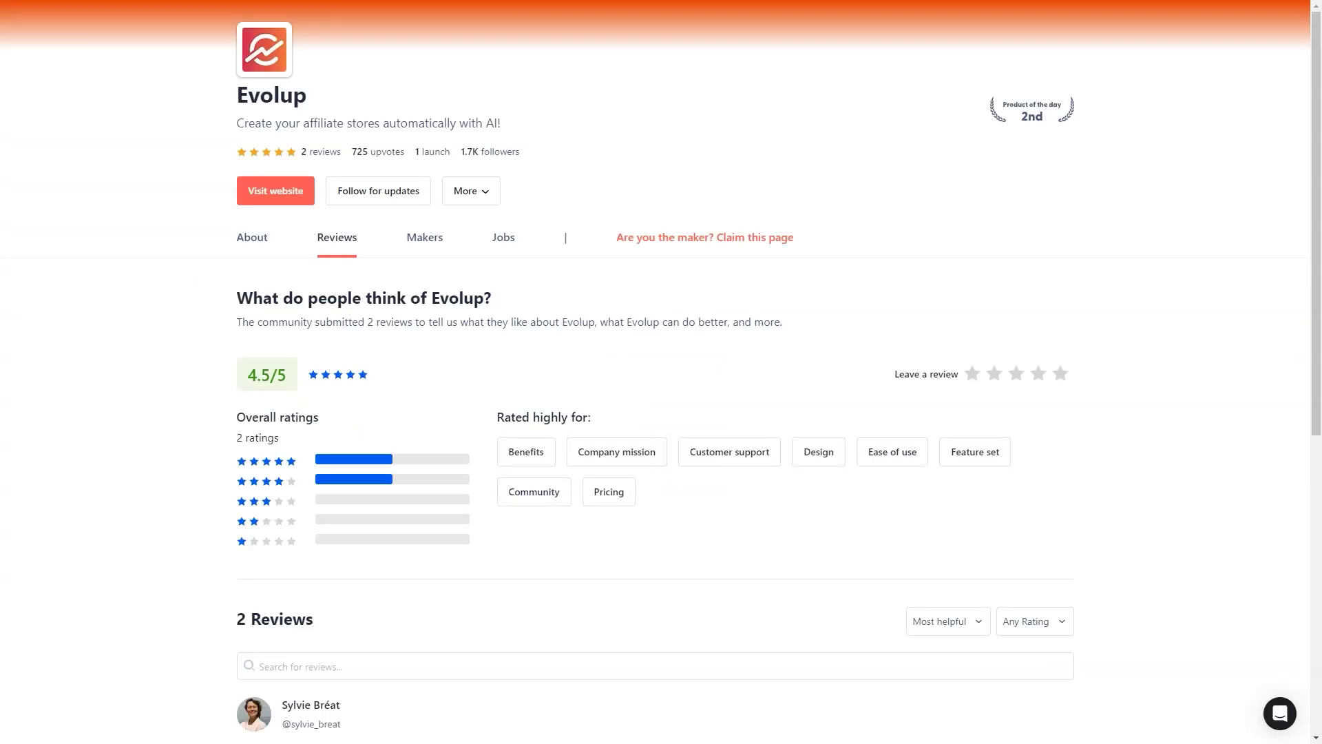
scroll(661, 413, "down", 3)
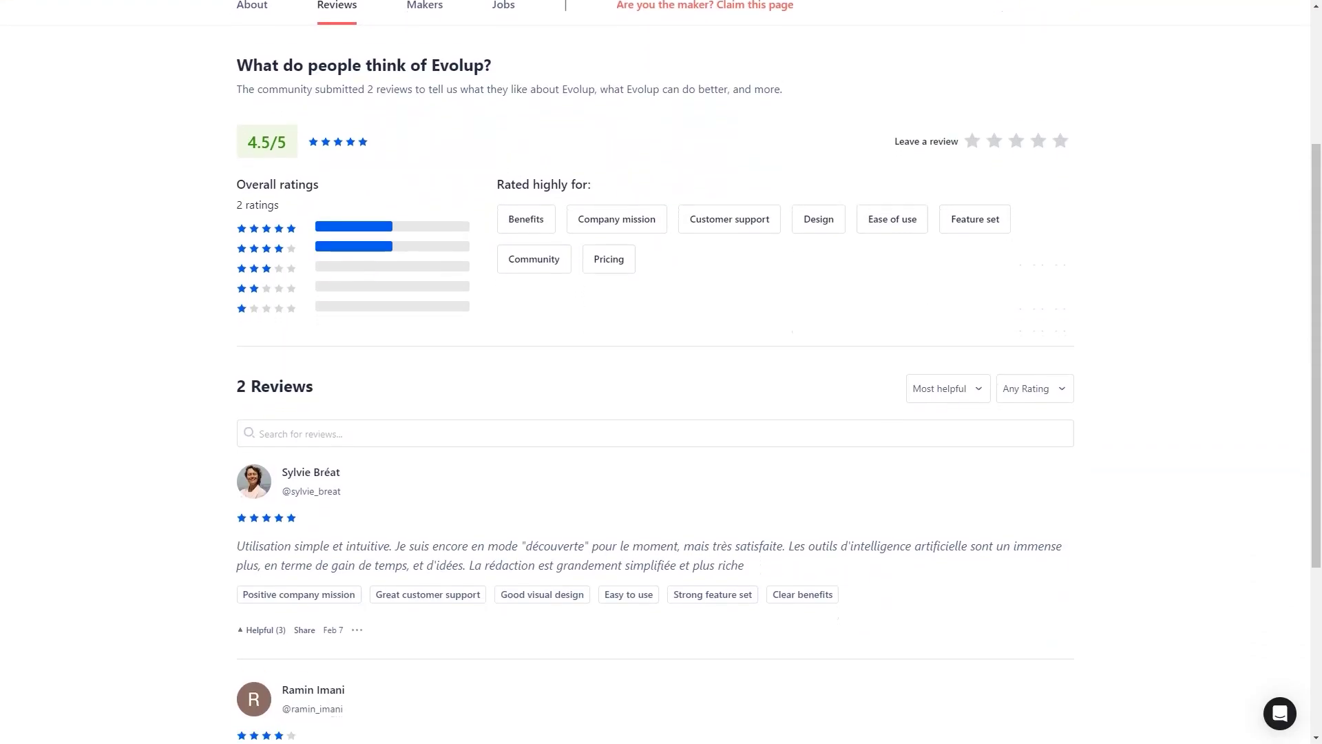
scroll(661, 413, "down", 2)
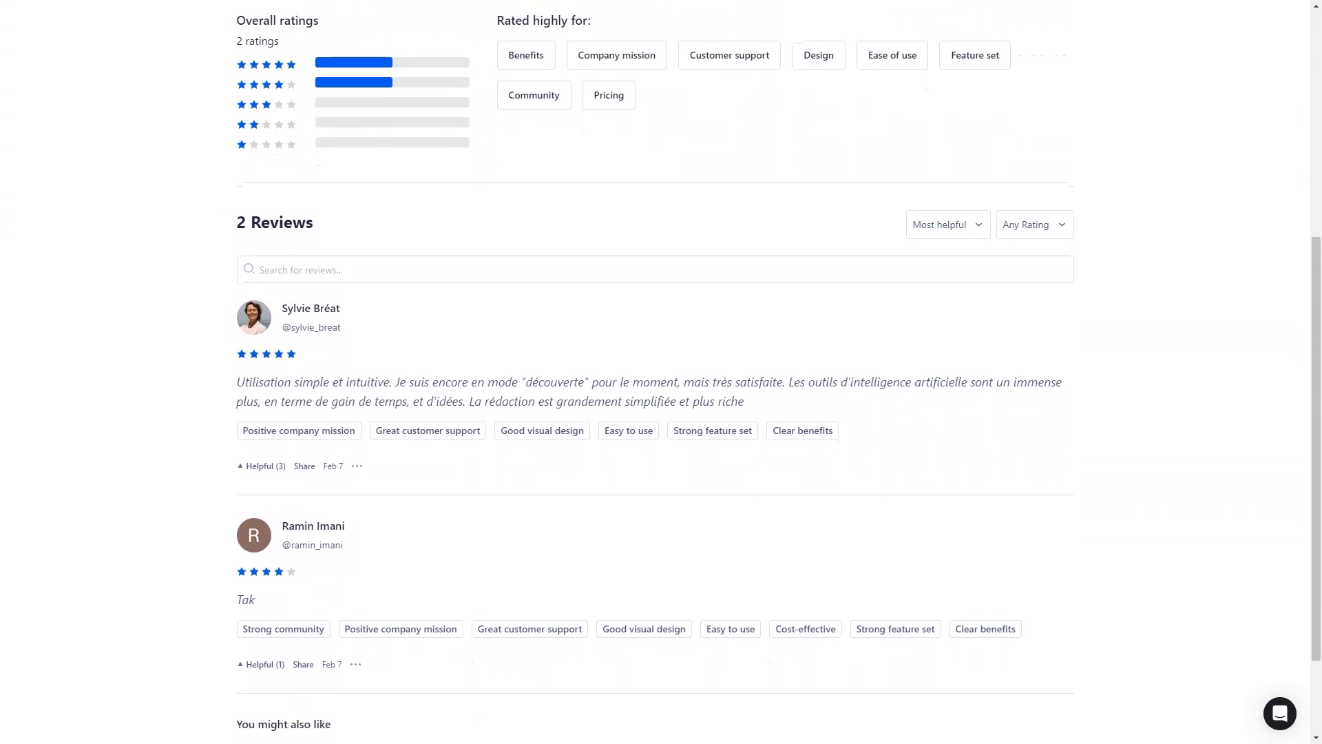
scroll(661, 414, "down", 1)
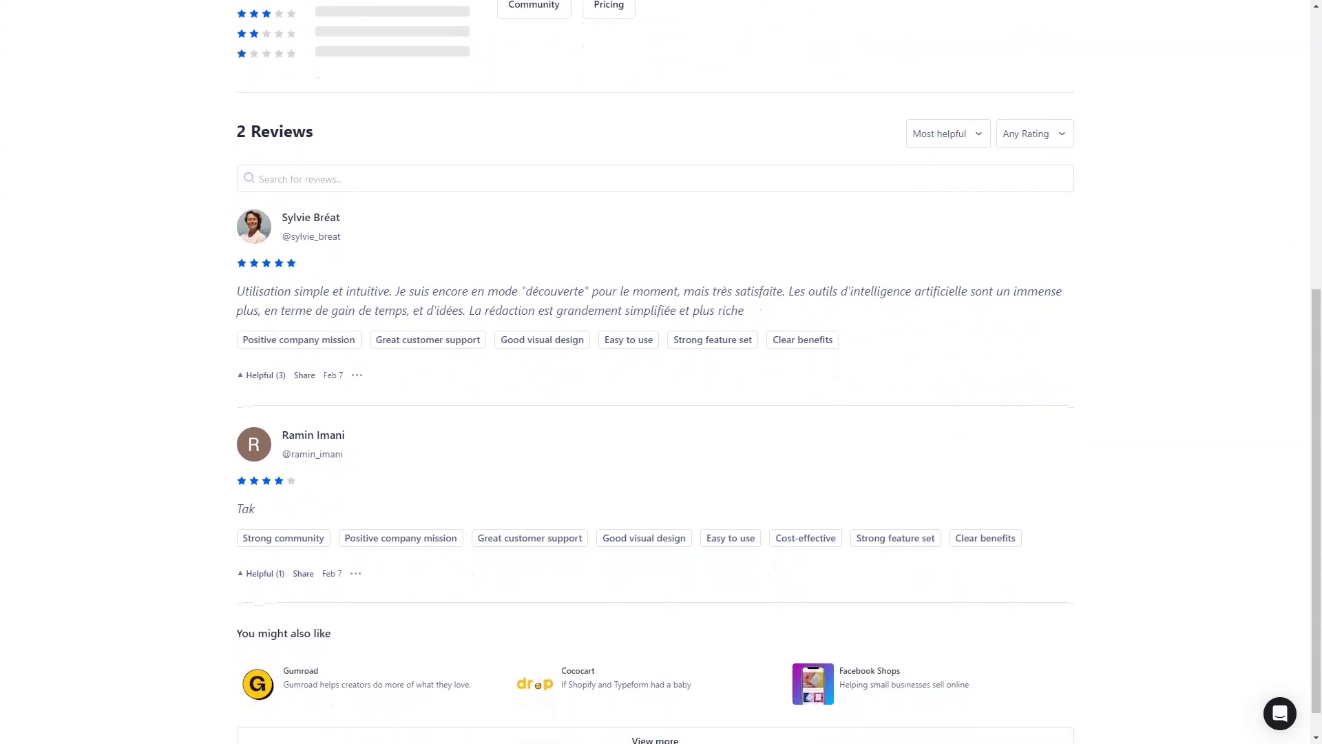
scroll(661, 413, "down", 1)
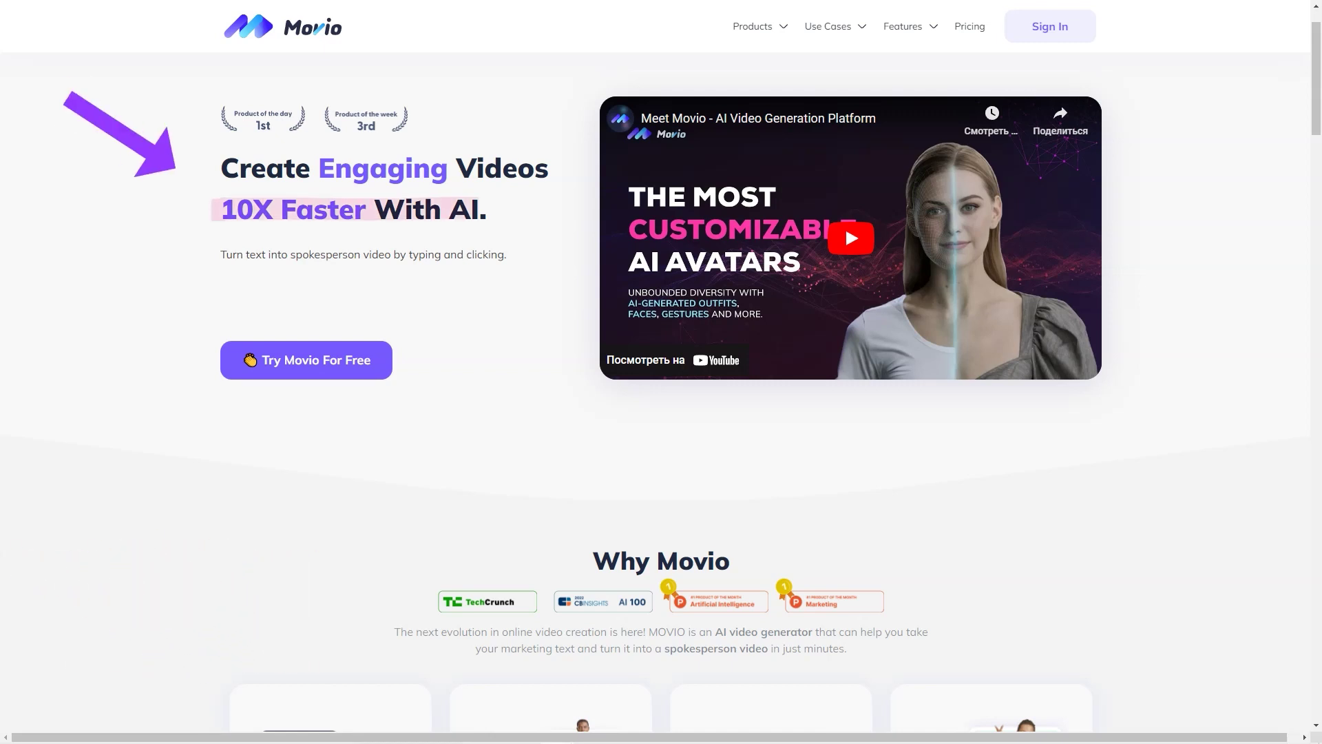
scroll(661, 413, "down", 5)
scroll(661, 413, "down", 3)
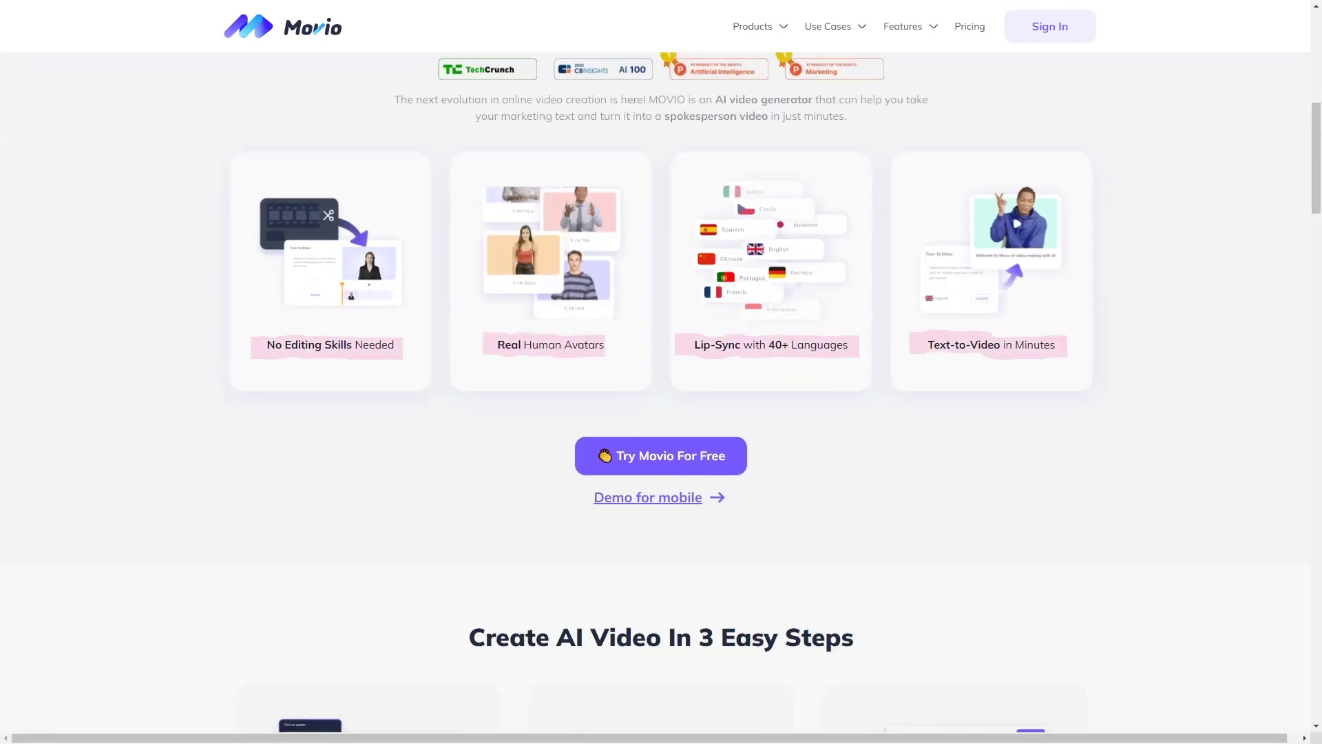
scroll(661, 372, "down", 6)
scroll(661, 372, "down", 4)
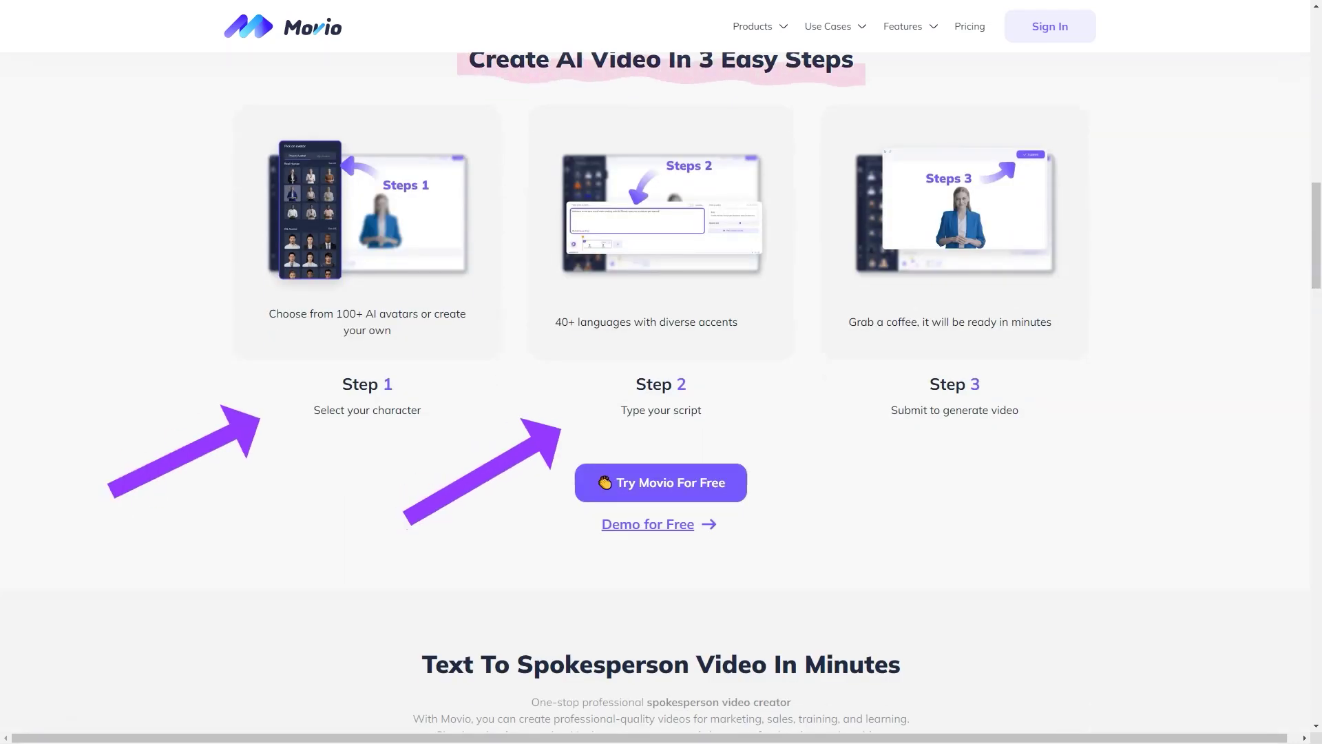
scroll(662, 373, "down", 5)
scroll(662, 372, "down", 3)
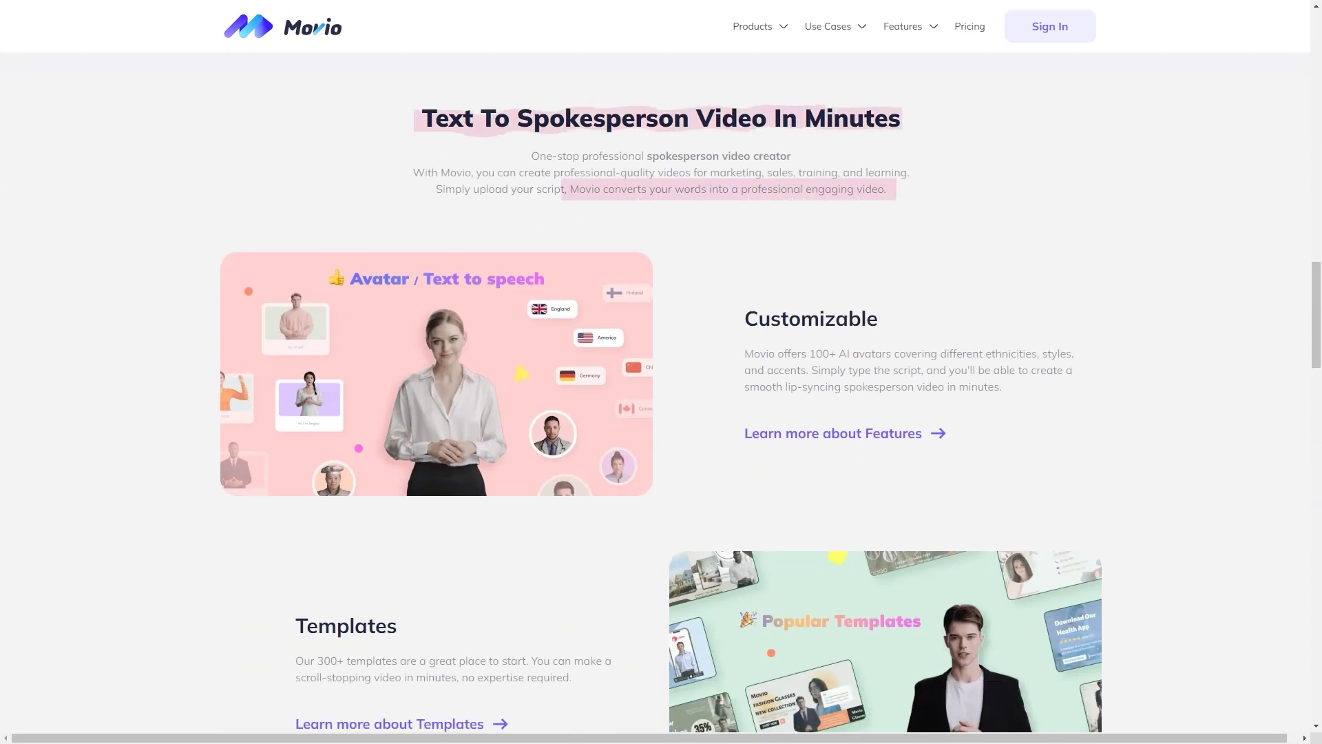
scroll(661, 373, "down", 3)
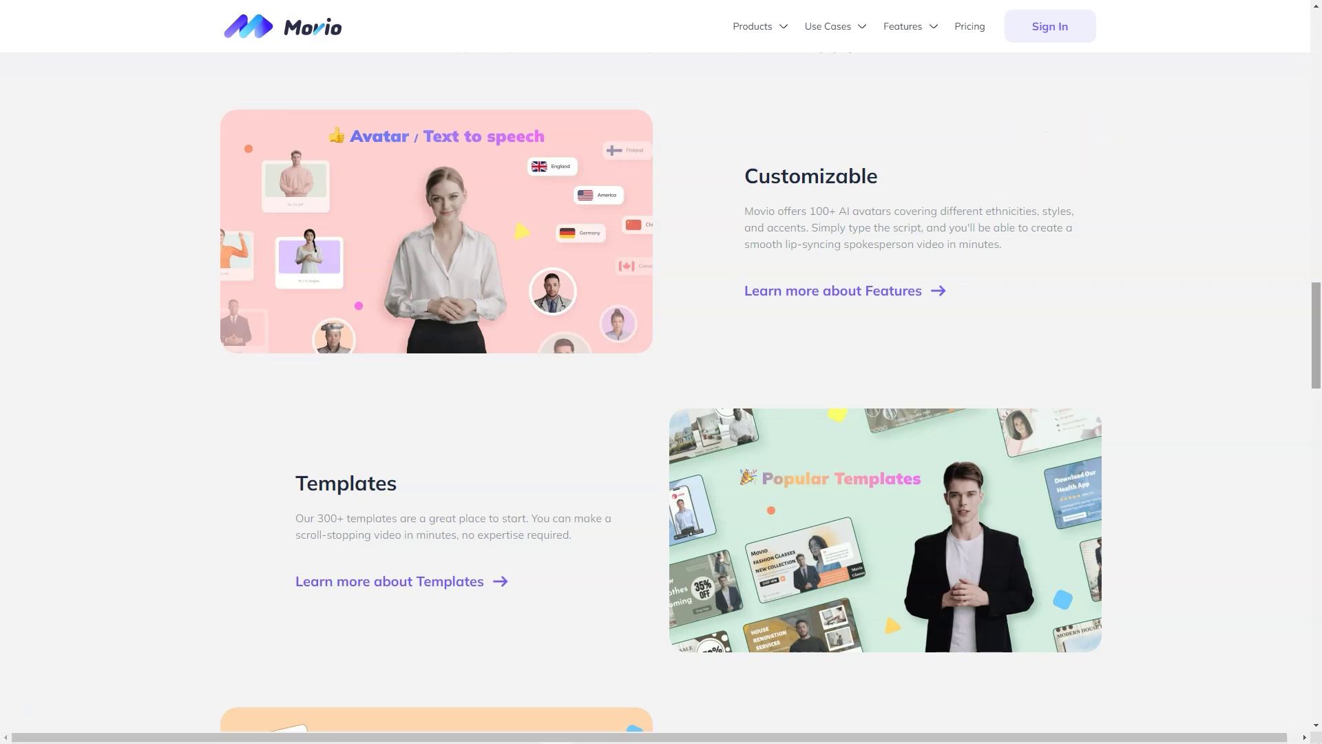
scroll(661, 371, "down", 5)
scroll(661, 372, "down", 5)
scroll(661, 371, "down", 2)
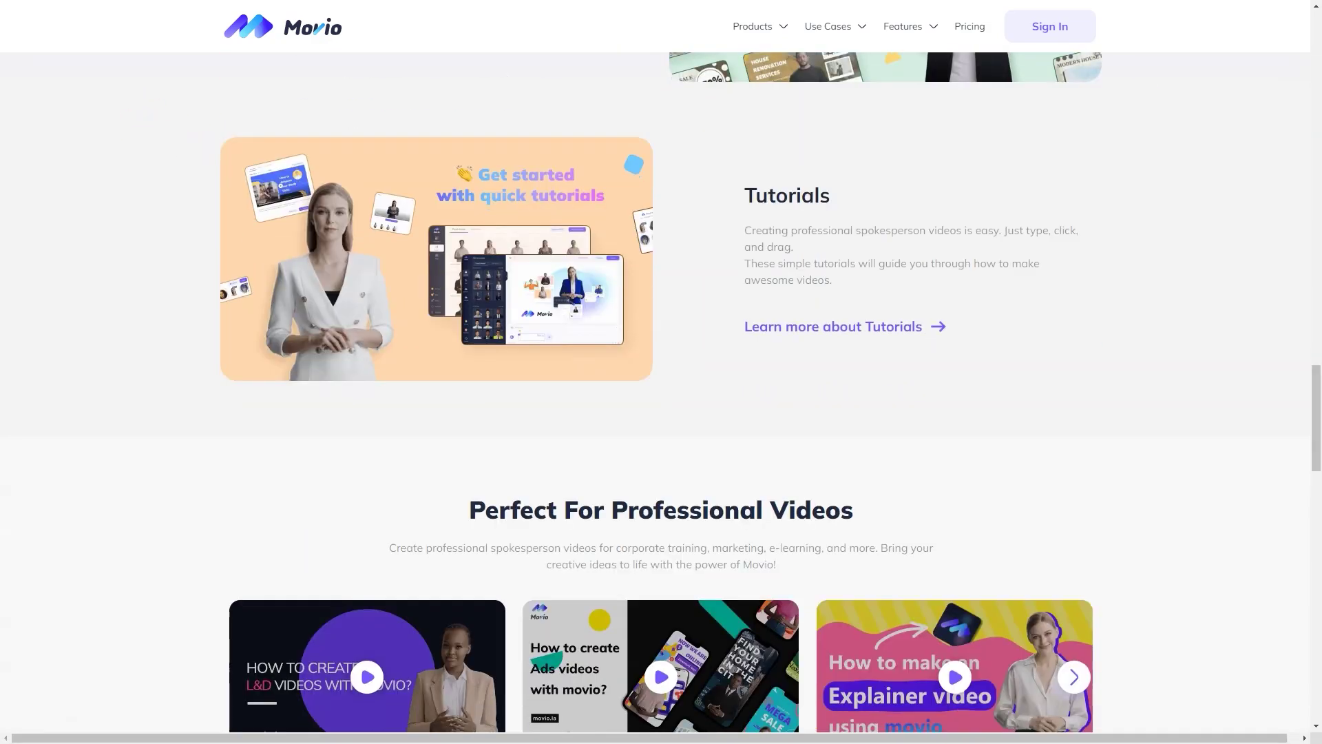
scroll(661, 371, "down", 5)
left_click_drag(470, 135, 853, 135)
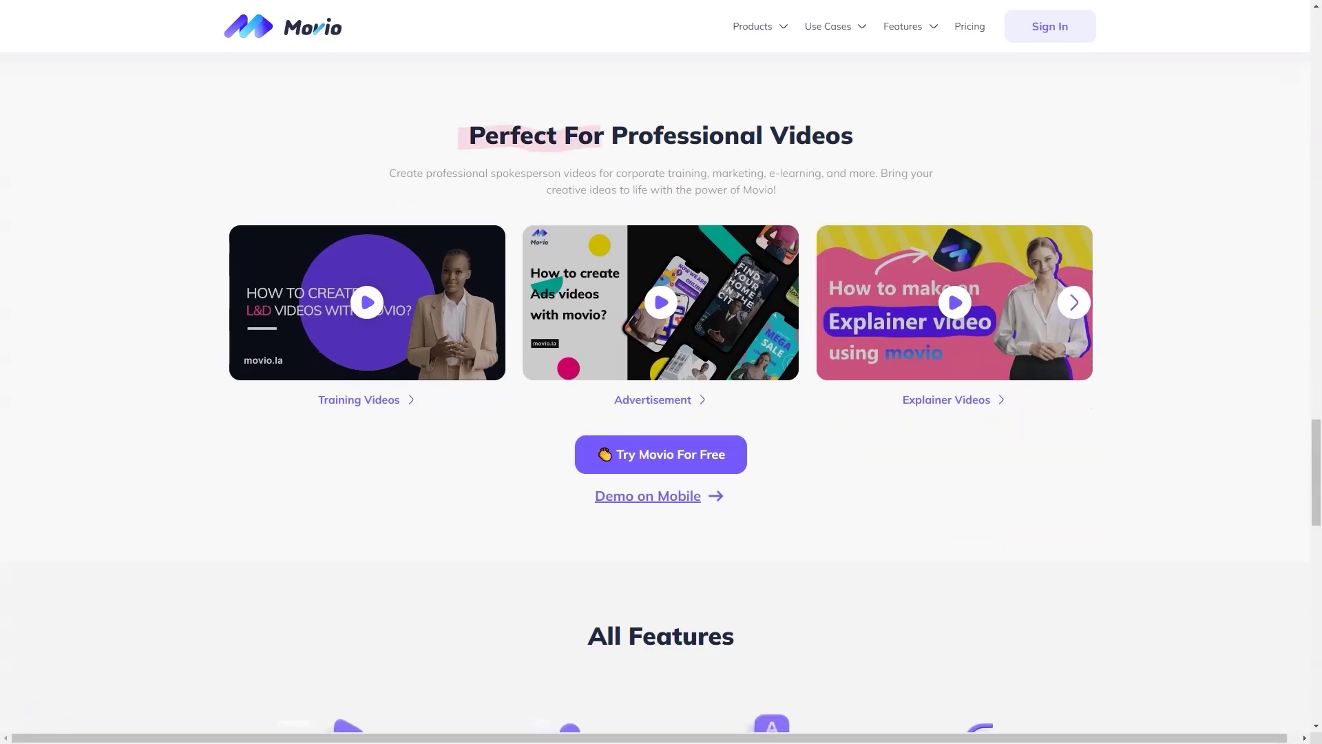
scroll(662, 372, "down", 5)
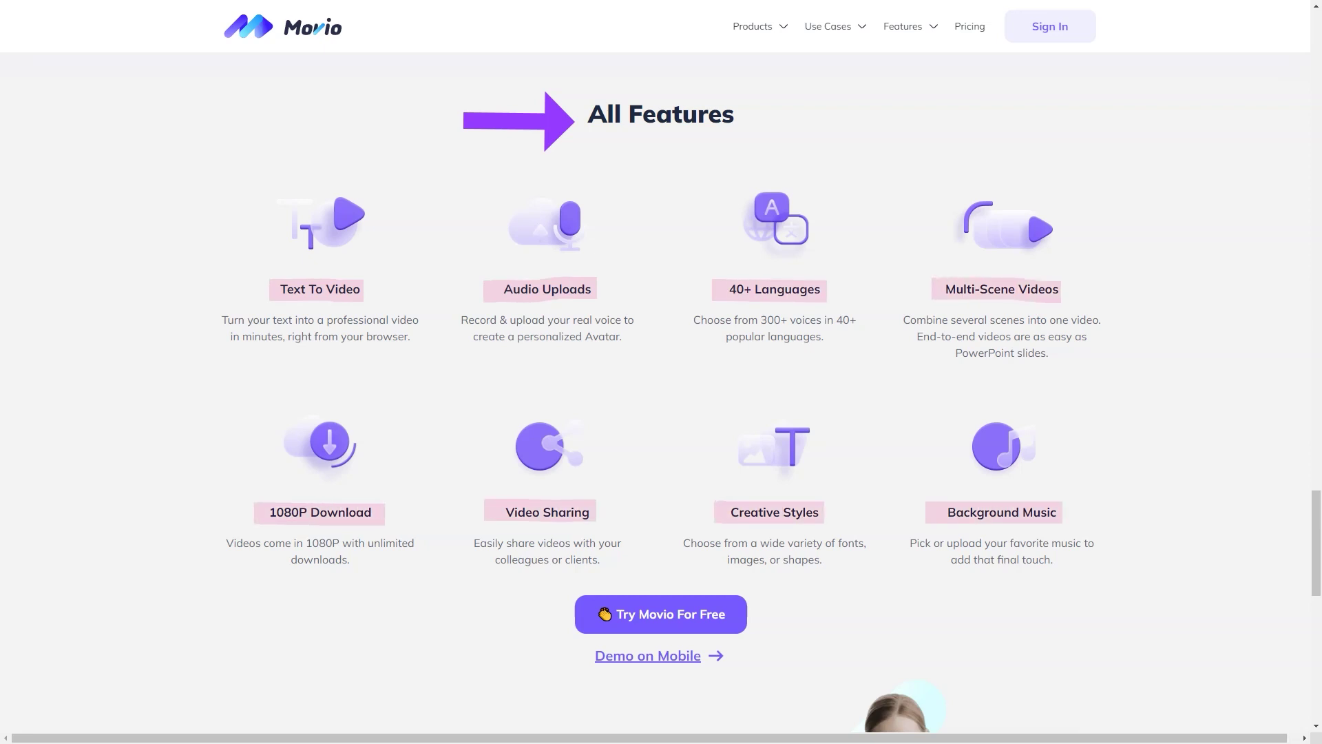
scroll(662, 413, "down", 5)
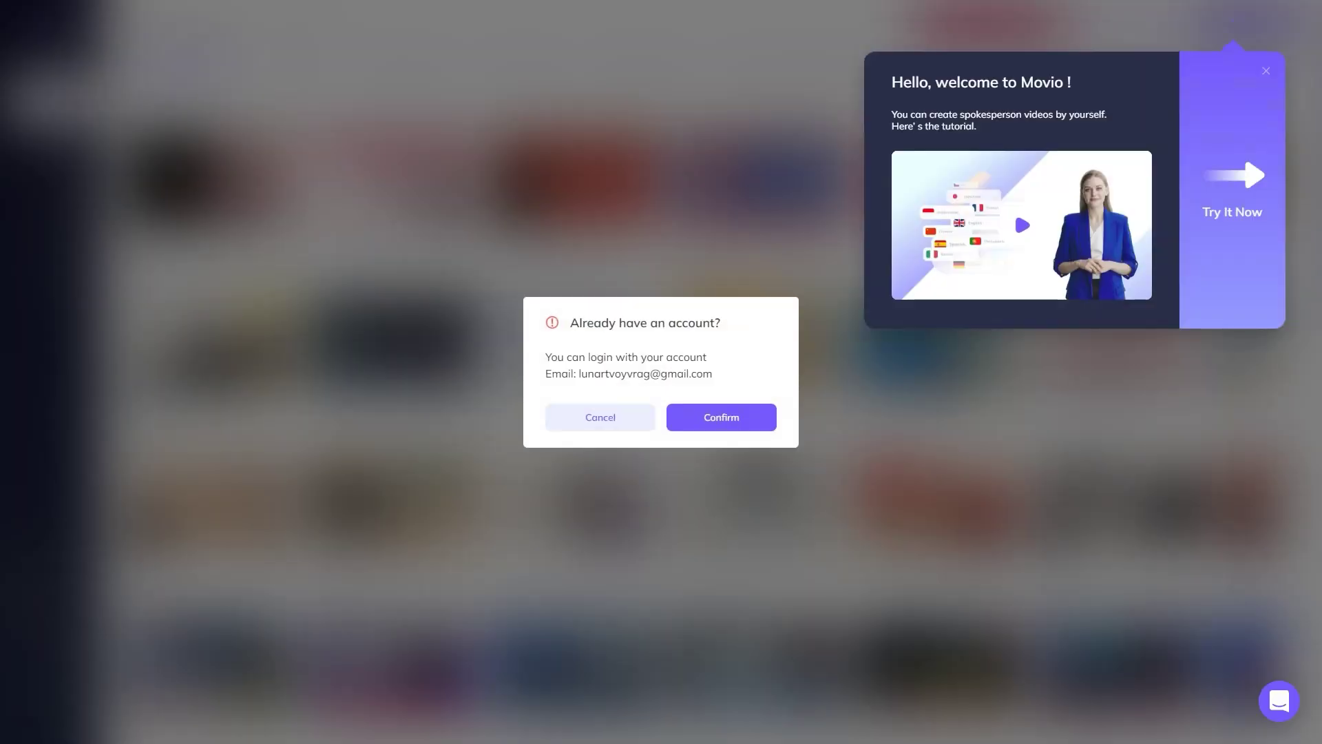
Dismiss the welcome prompt and view Valentine, Advertisement, Ecommerce, Breaking News and Learning & Development templates
left_click(601, 416)
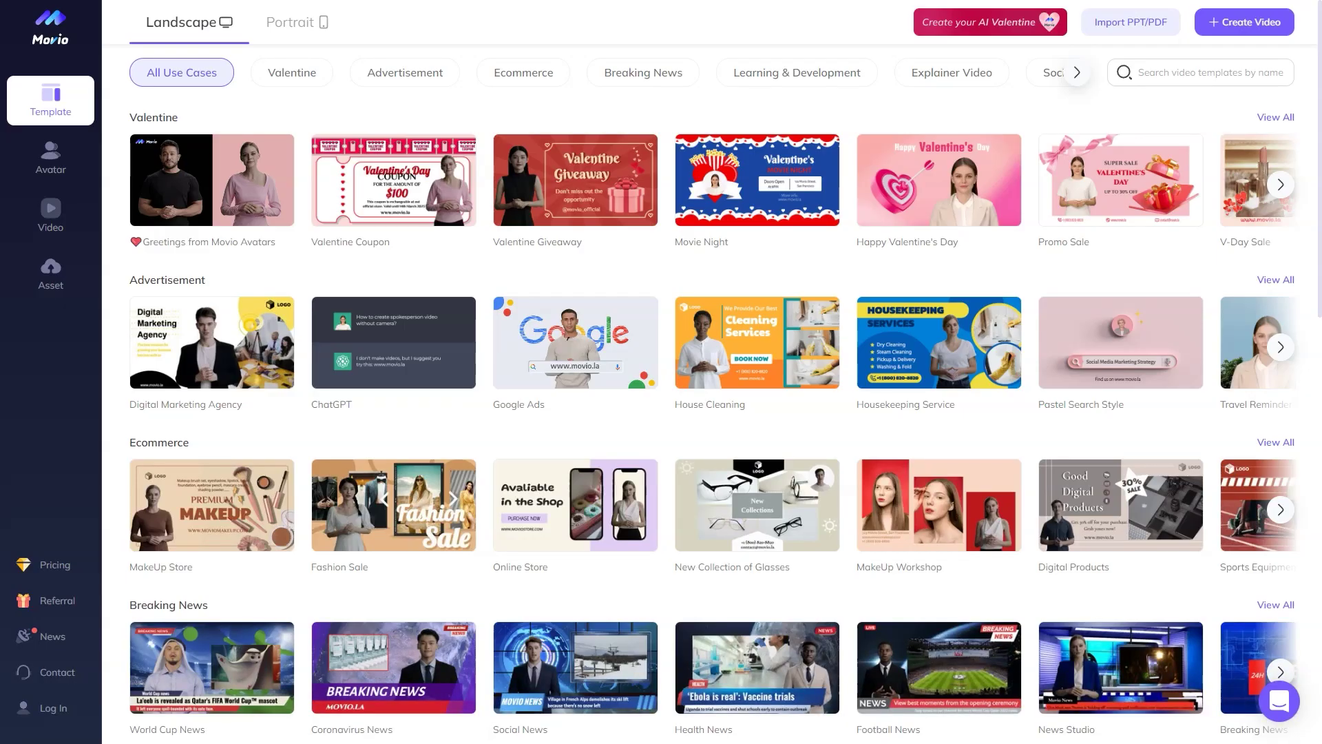
left_click(292, 72)
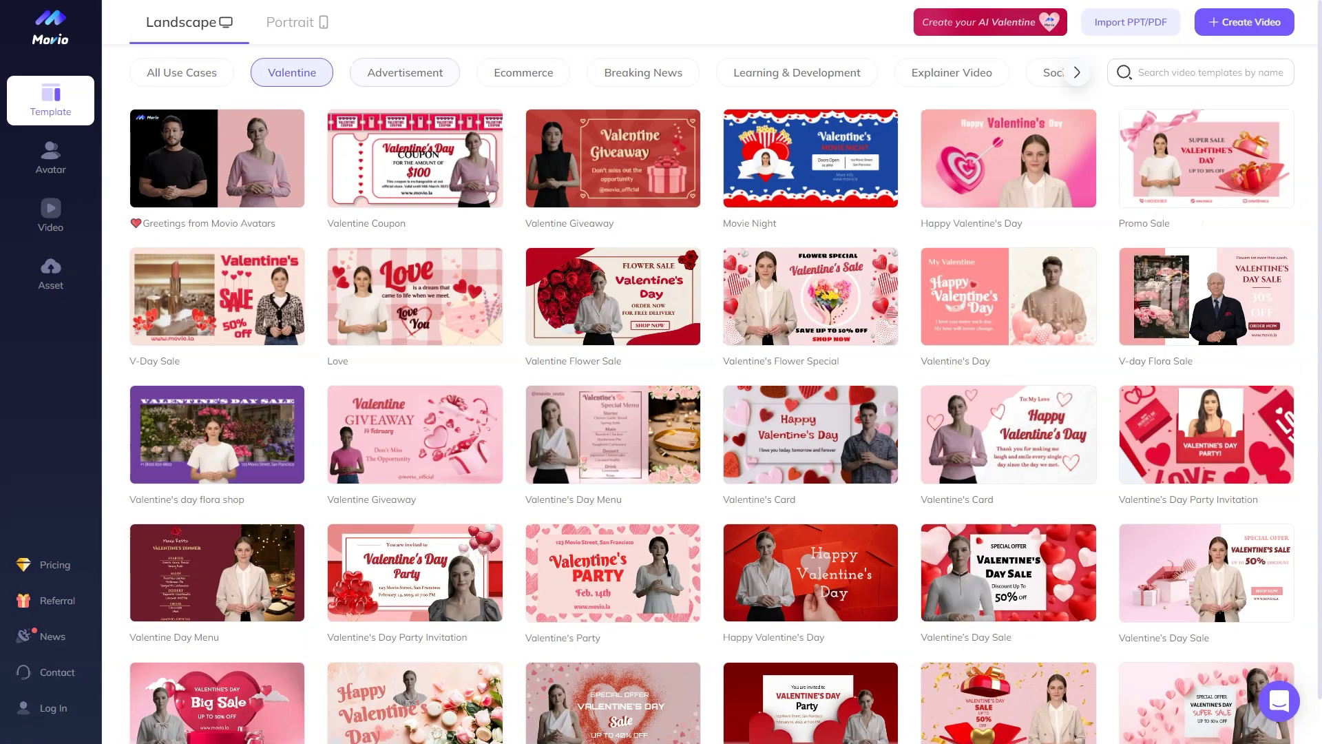
left_click(406, 72)
left_click(524, 73)
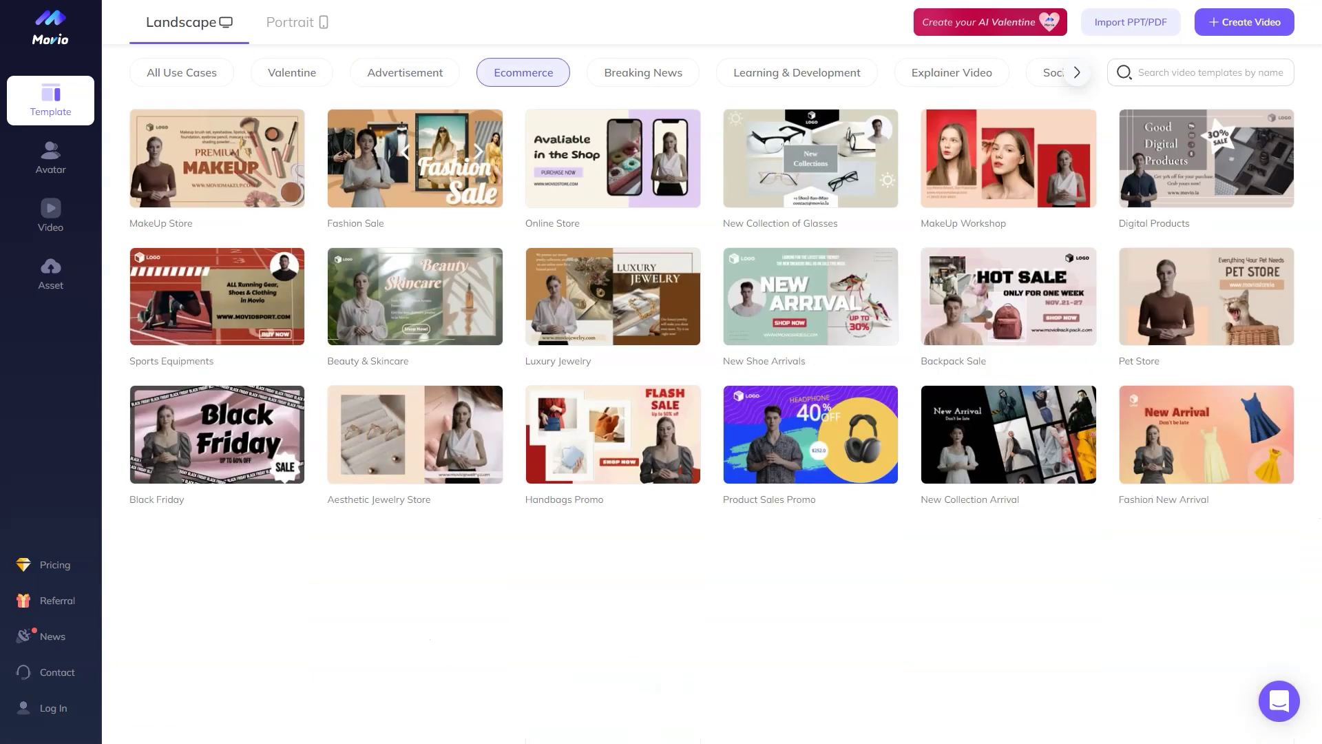
left_click(643, 73)
left_click(797, 72)
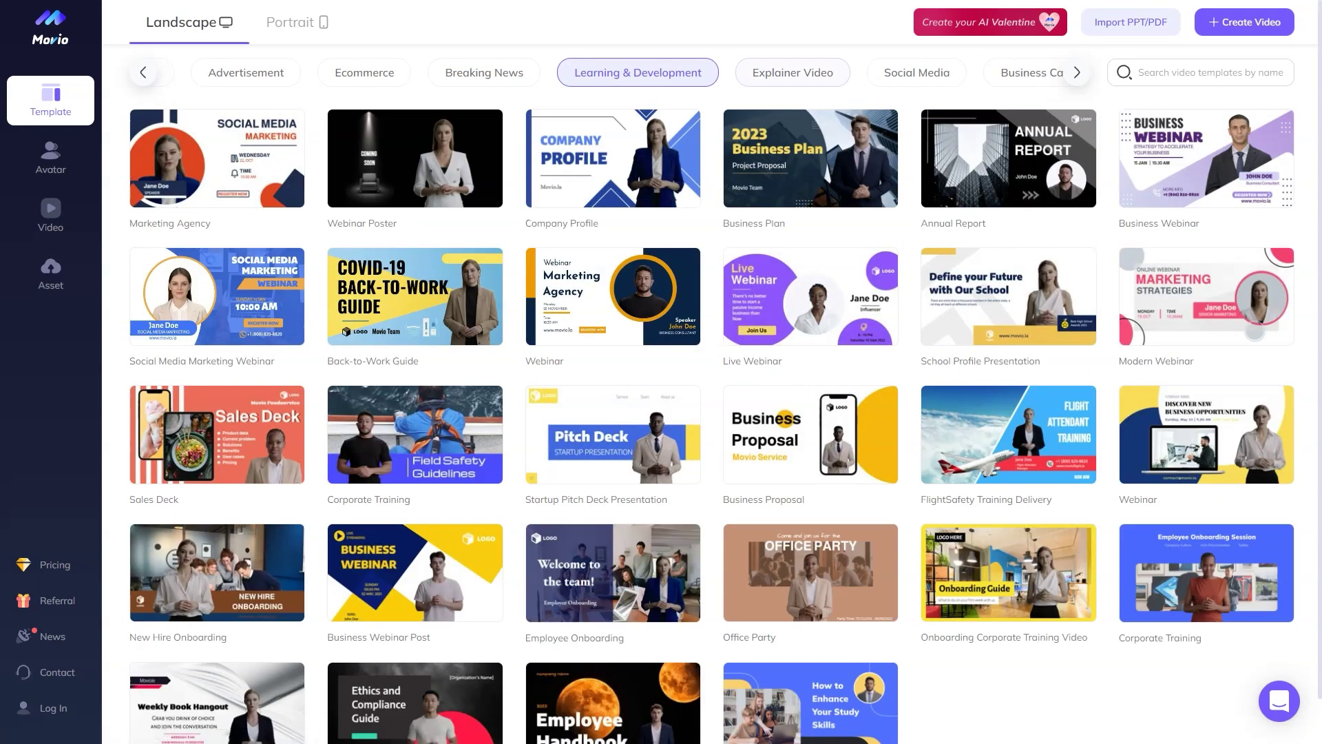
View Explainer, Social Media, Business Cards, Health & Medical and Festival templates, then all portrait templates
left_click(815, 73)
left_click(888, 73)
left_click(791, 72)
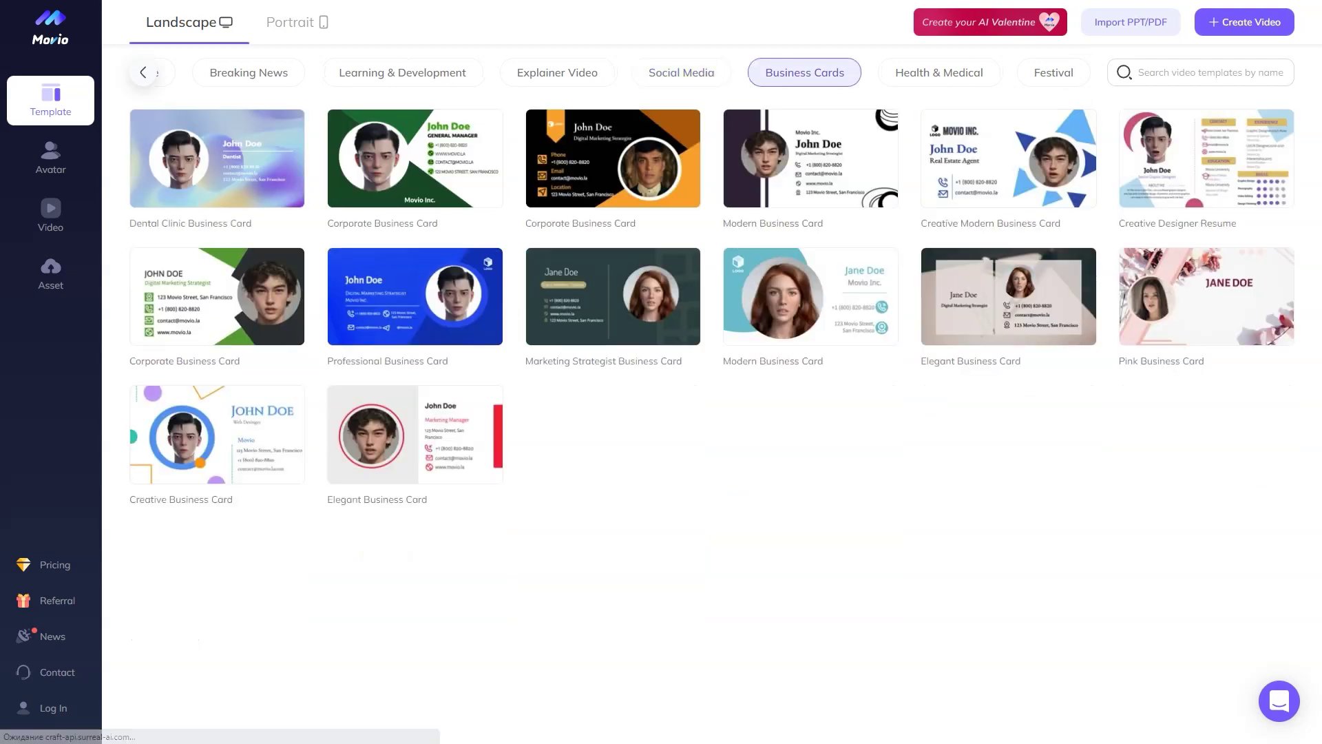
left_click(938, 72)
left_click(1054, 73)
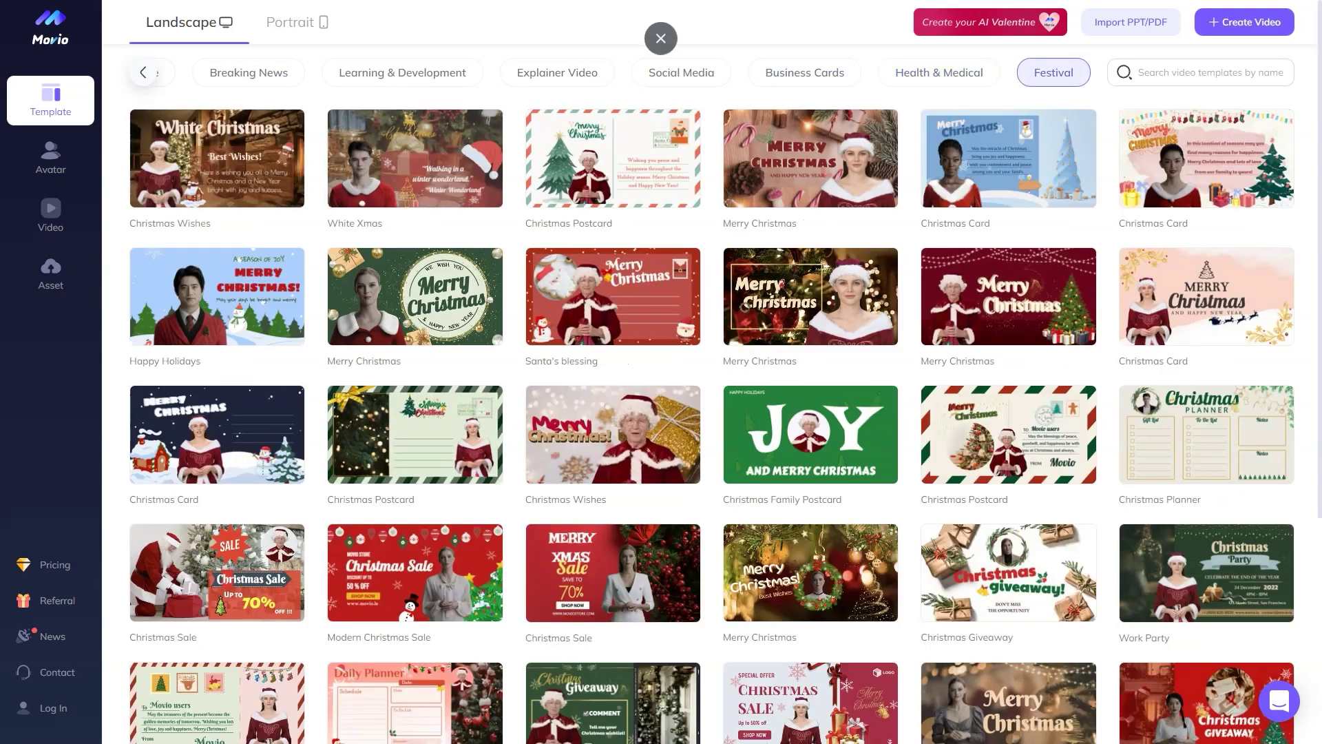
left_click(296, 22)
left_click(182, 72)
scroll(661, 413, "down", 5)
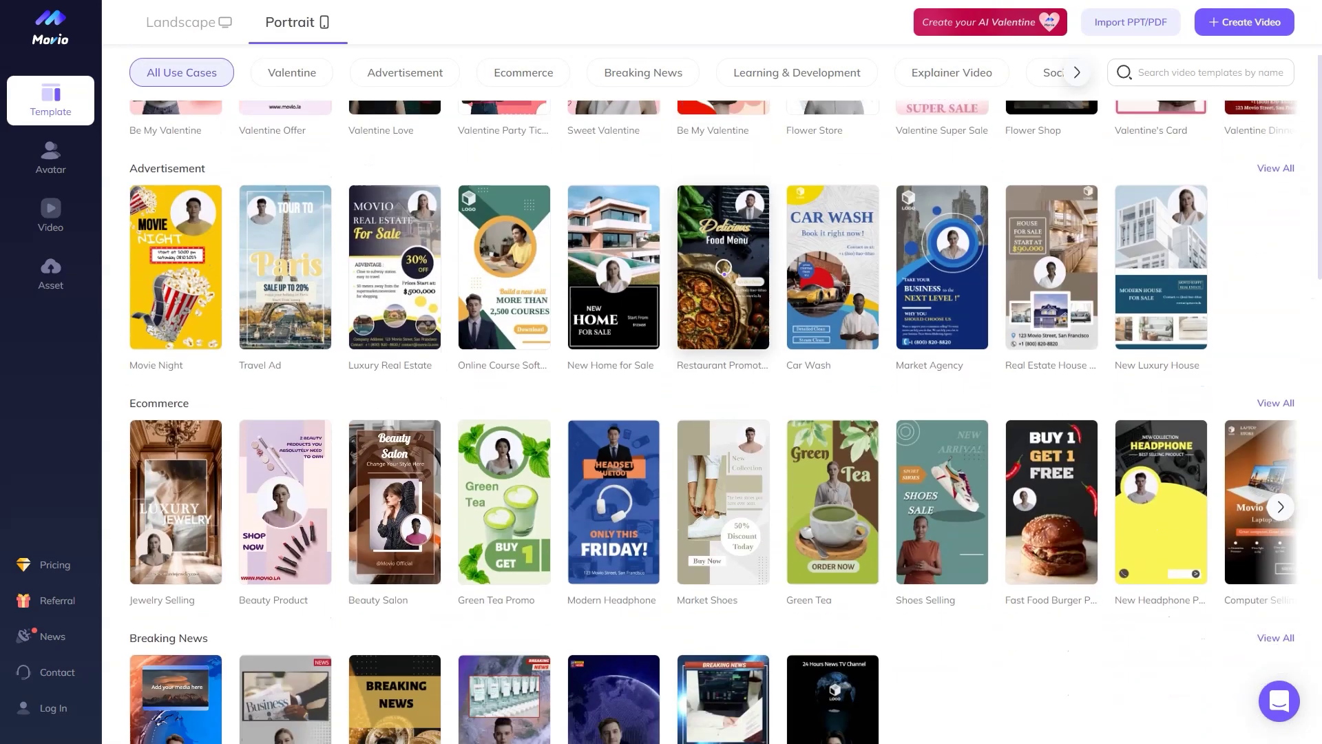
scroll(661, 413, "down", 5)
scroll(661, 414, "down", 5)
scroll(661, 413, "down", 5)
scroll(661, 413, "down", 5)
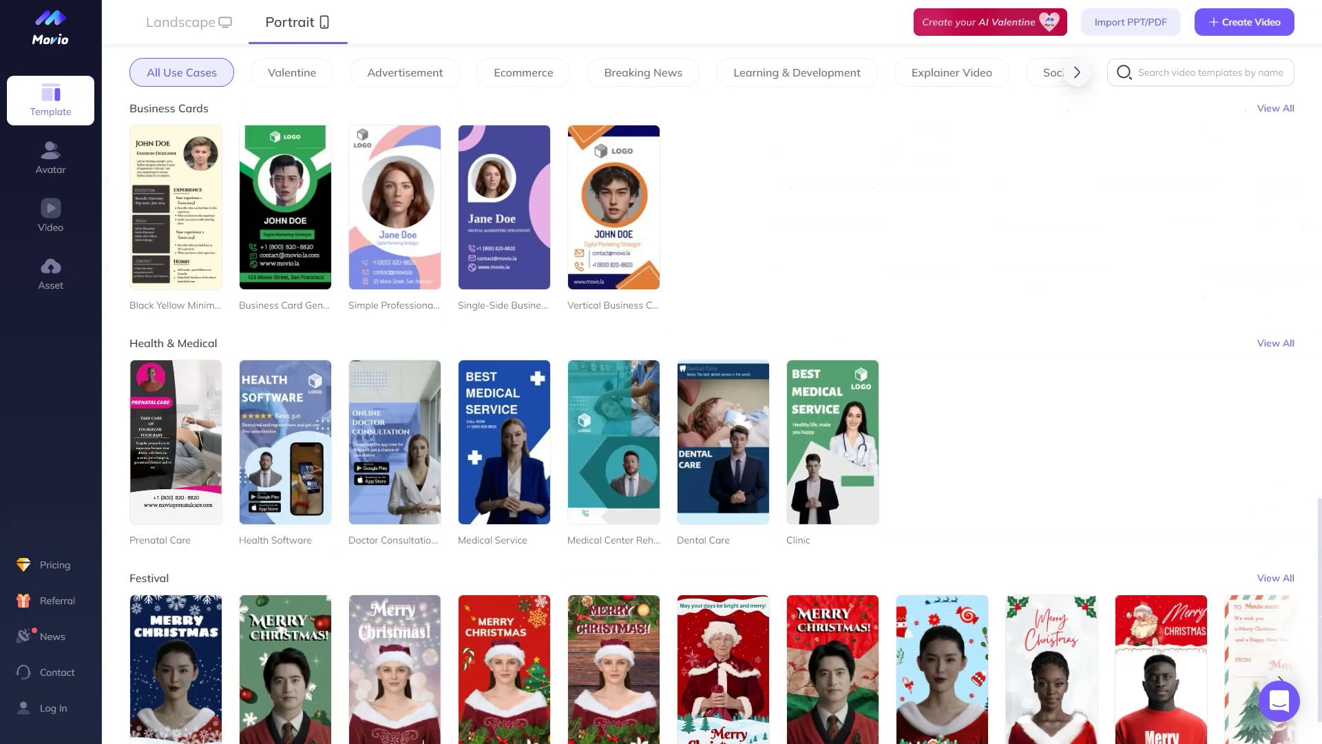
scroll(661, 414, "down", 3)
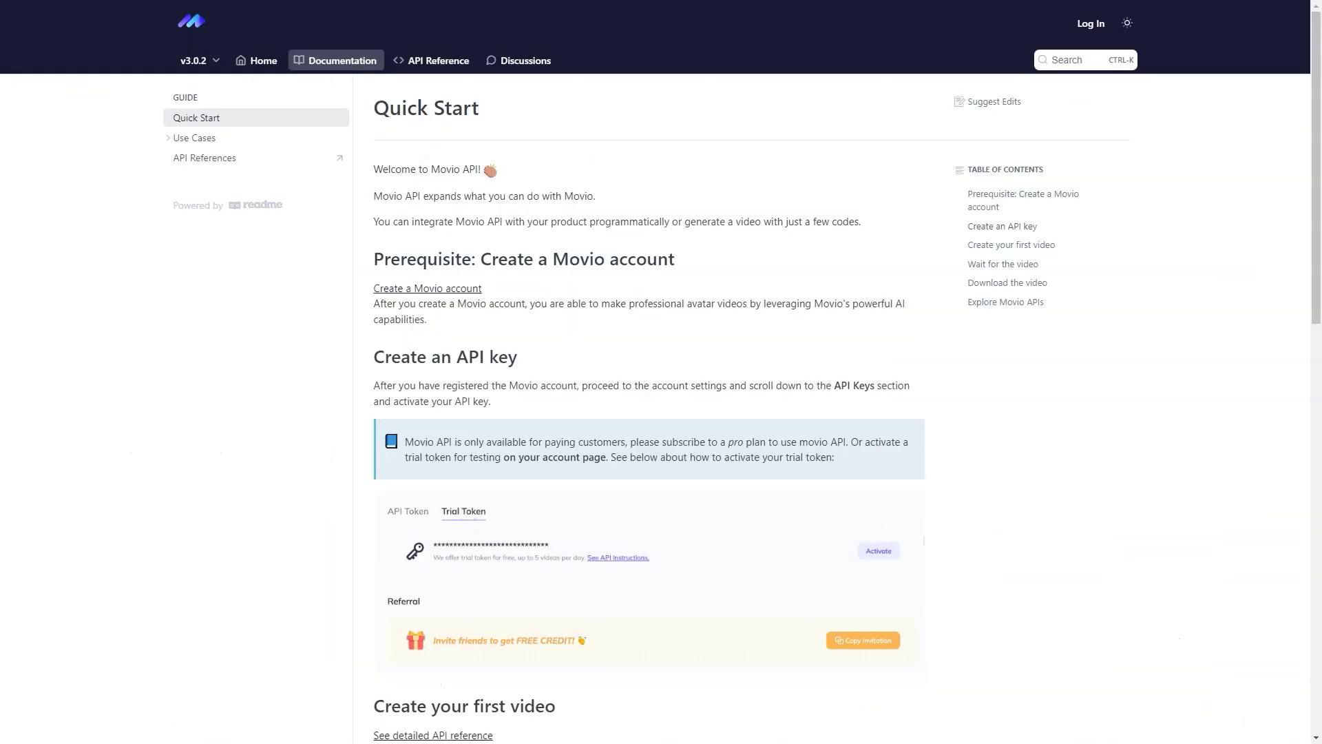
scroll(662, 413, "down", 2)
scroll(661, 413, "down", 4)
scroll(661, 413, "down", 4)
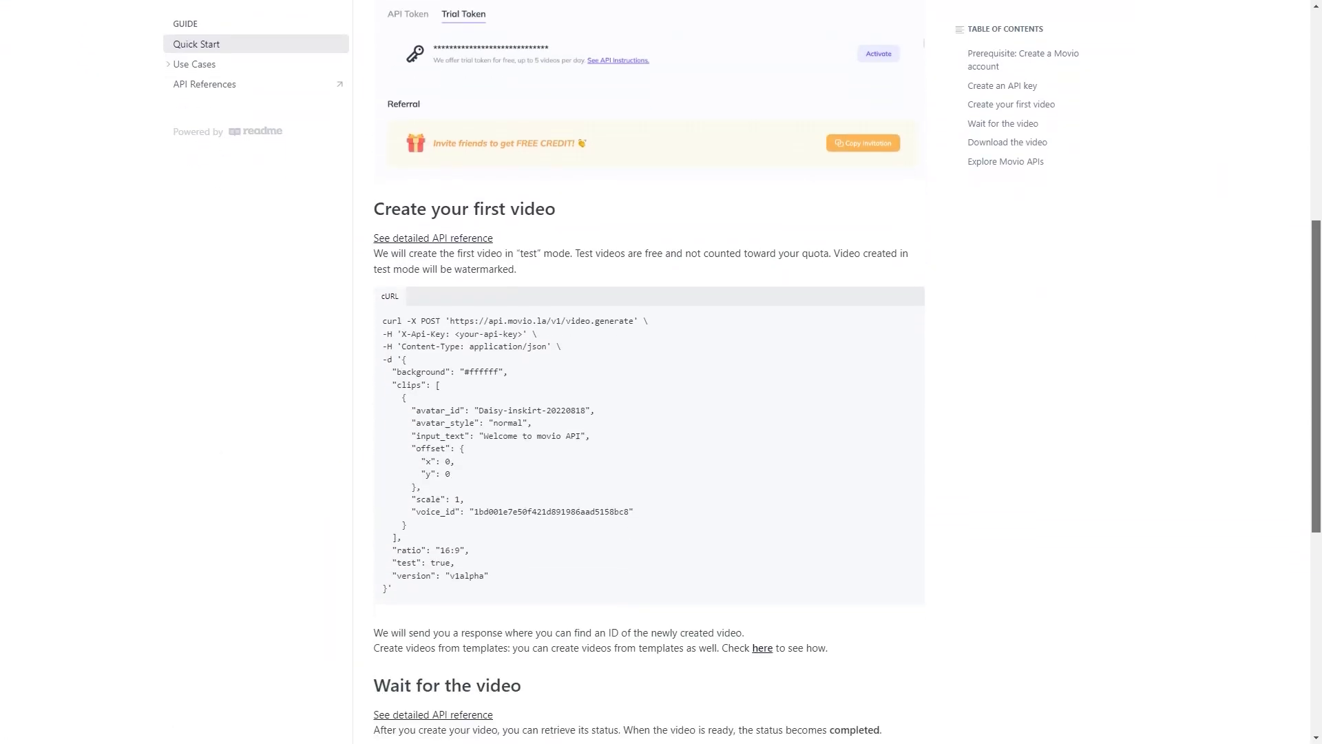
scroll(661, 413, "down", 4)
scroll(661, 414, "down", 4)
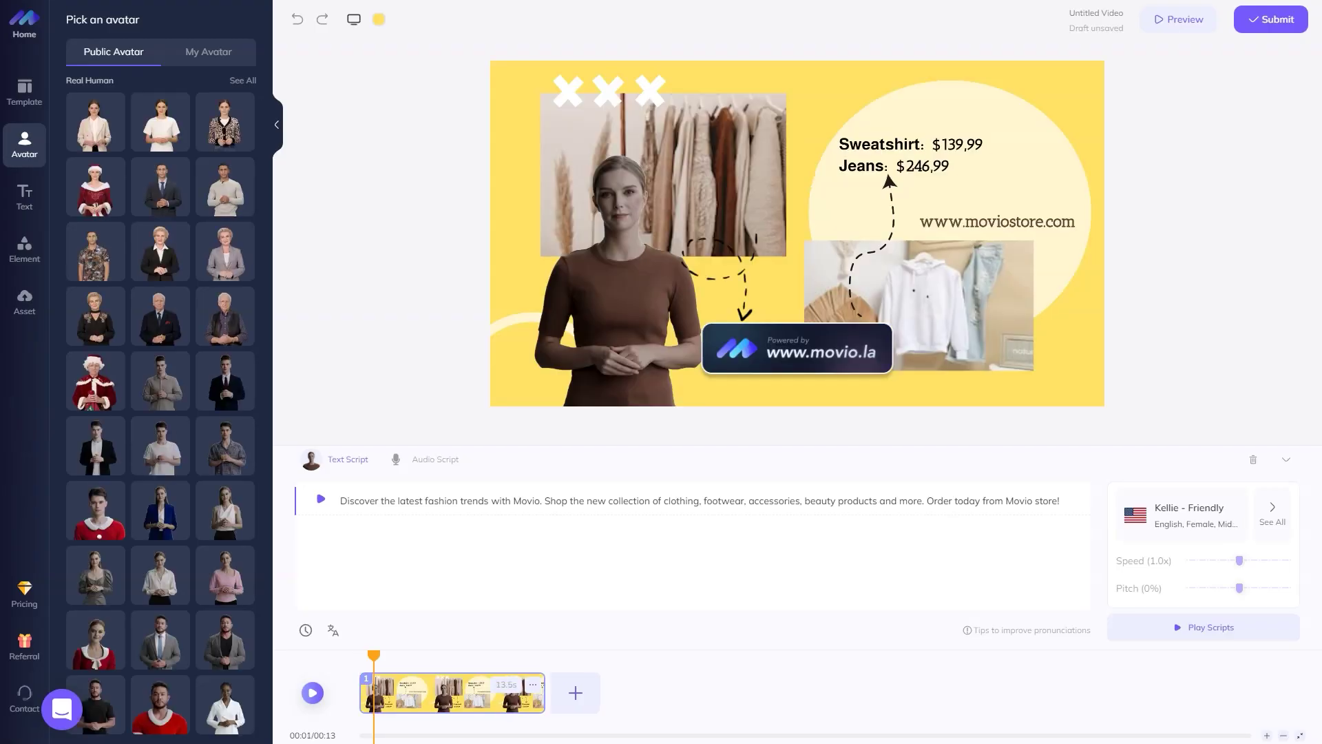
scroll(160, 372, "down", 3)
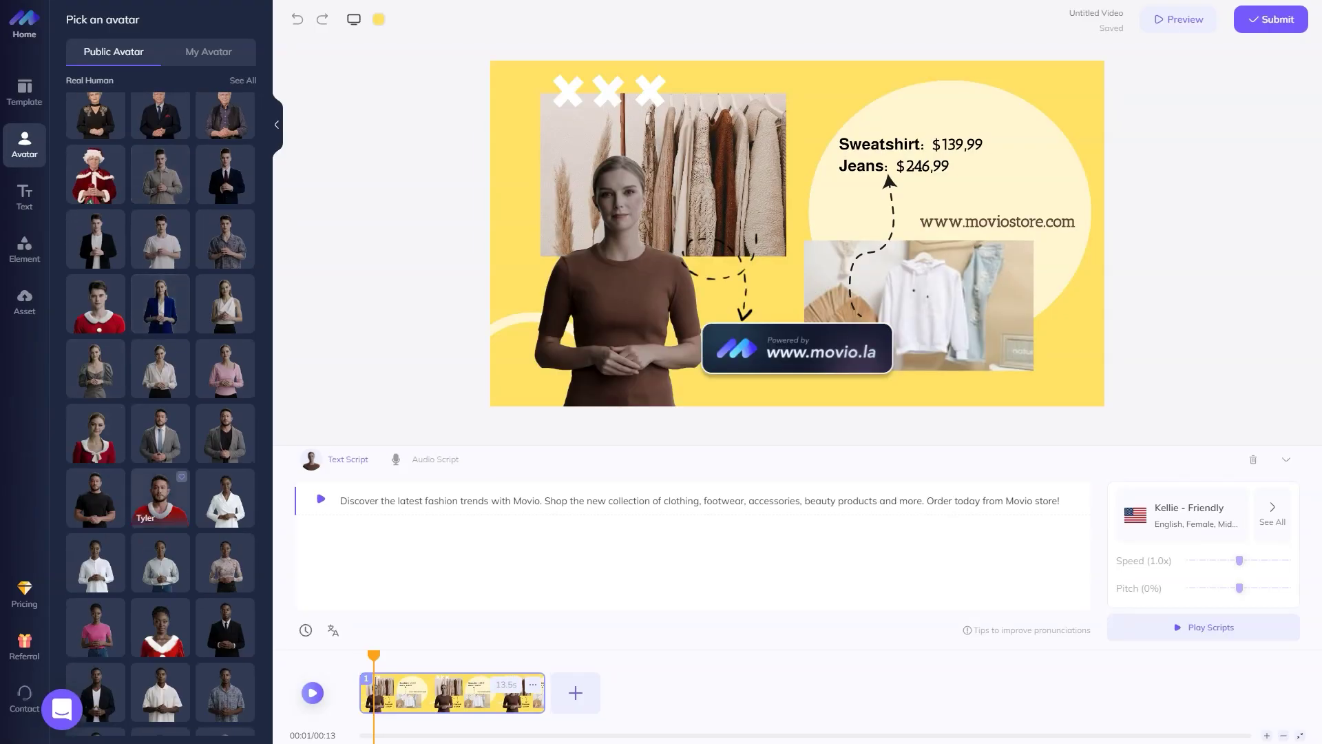
scroll(160, 414, "down", 8)
scroll(225, 600, "down", 4)
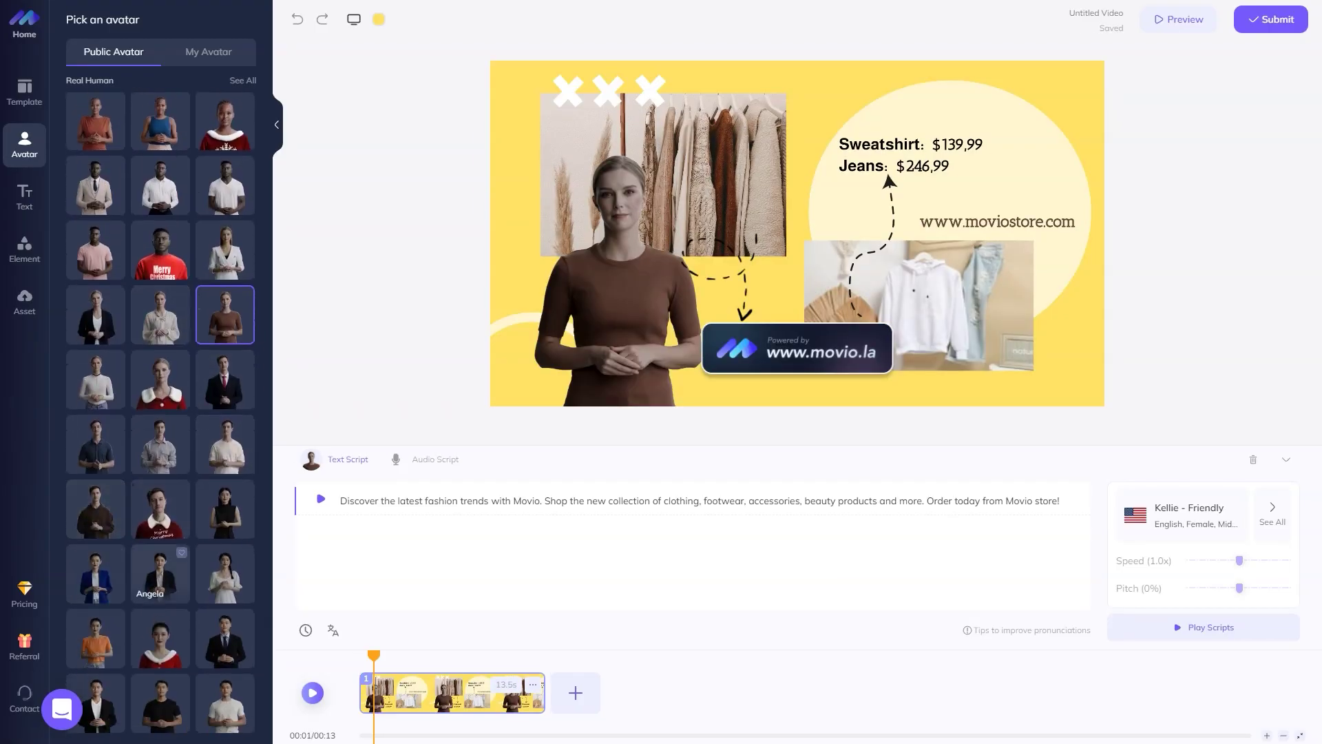
scroll(224, 600, "down", 4)
scroll(224, 600, "down", 3)
Make Selina the presenter, use an audio script, and select the $246.99 price and clothes-rack photo
left_click(224, 597)
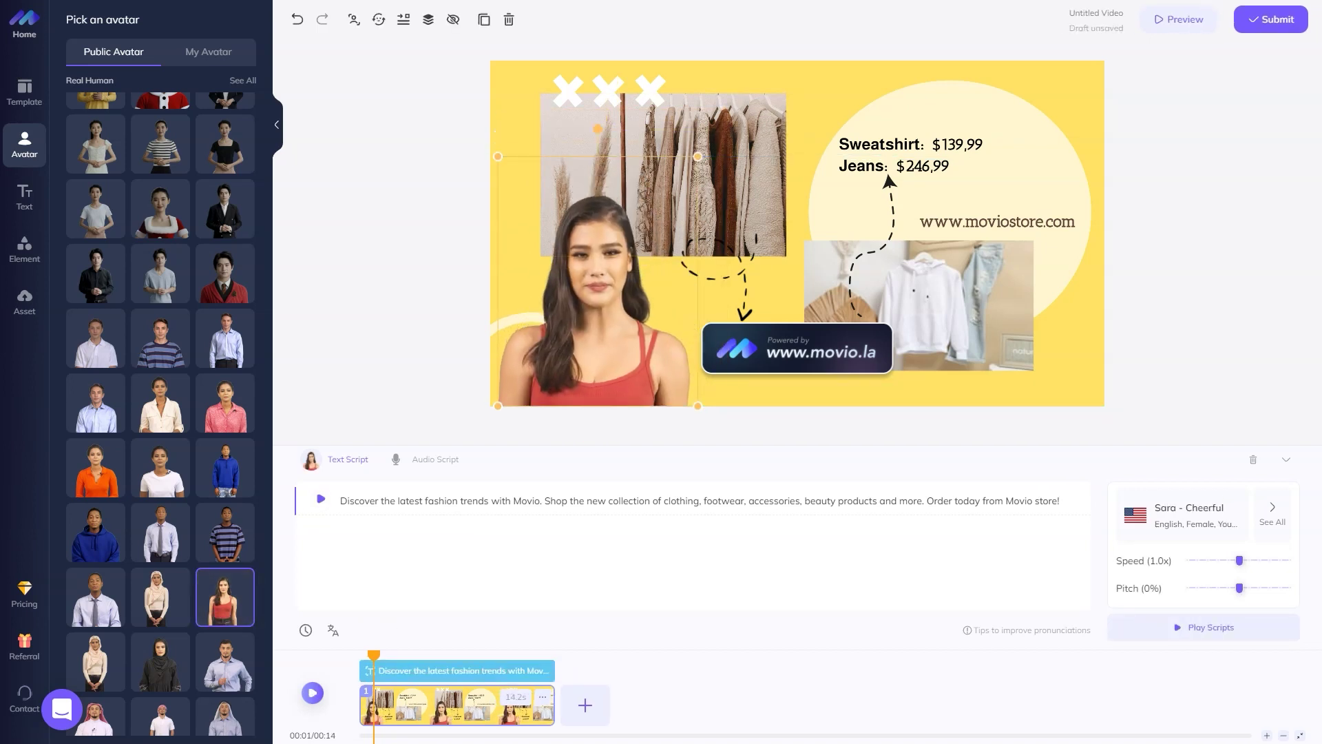
left_click(426, 459)
left_click(929, 145)
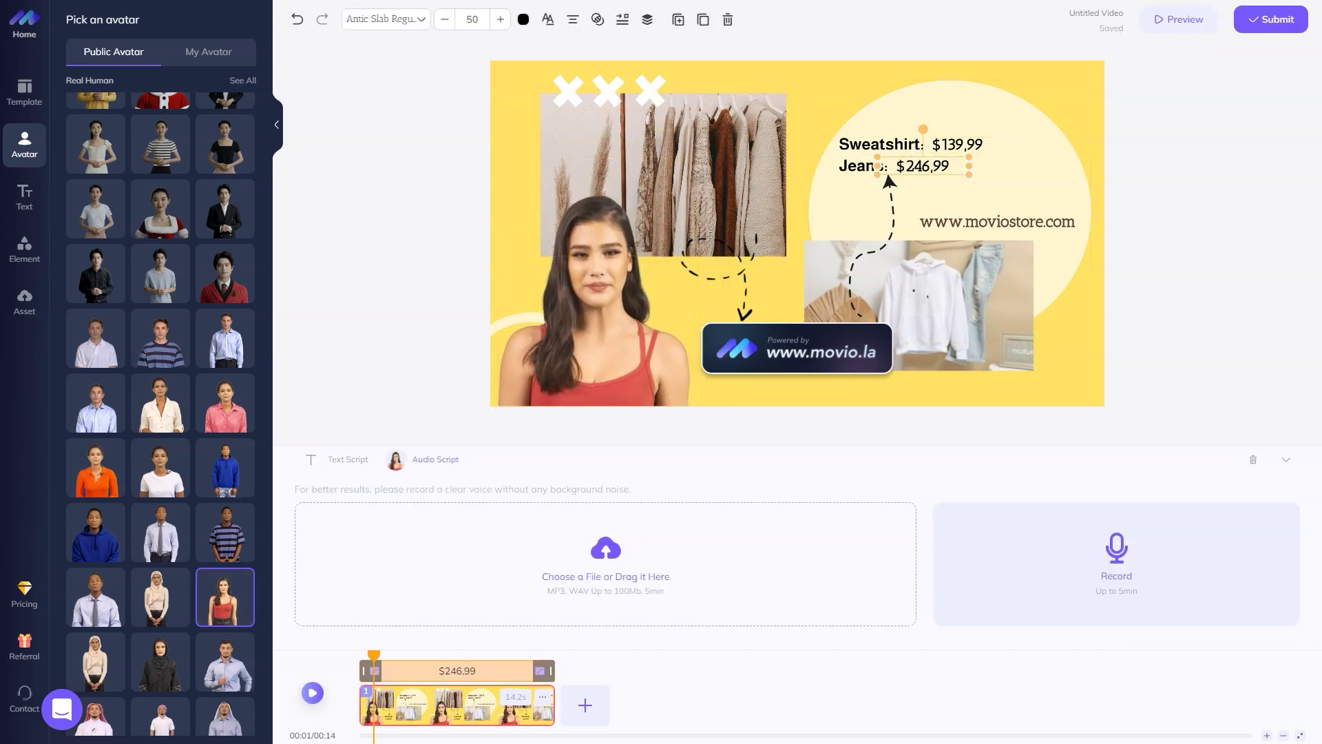
left_click(661, 176)
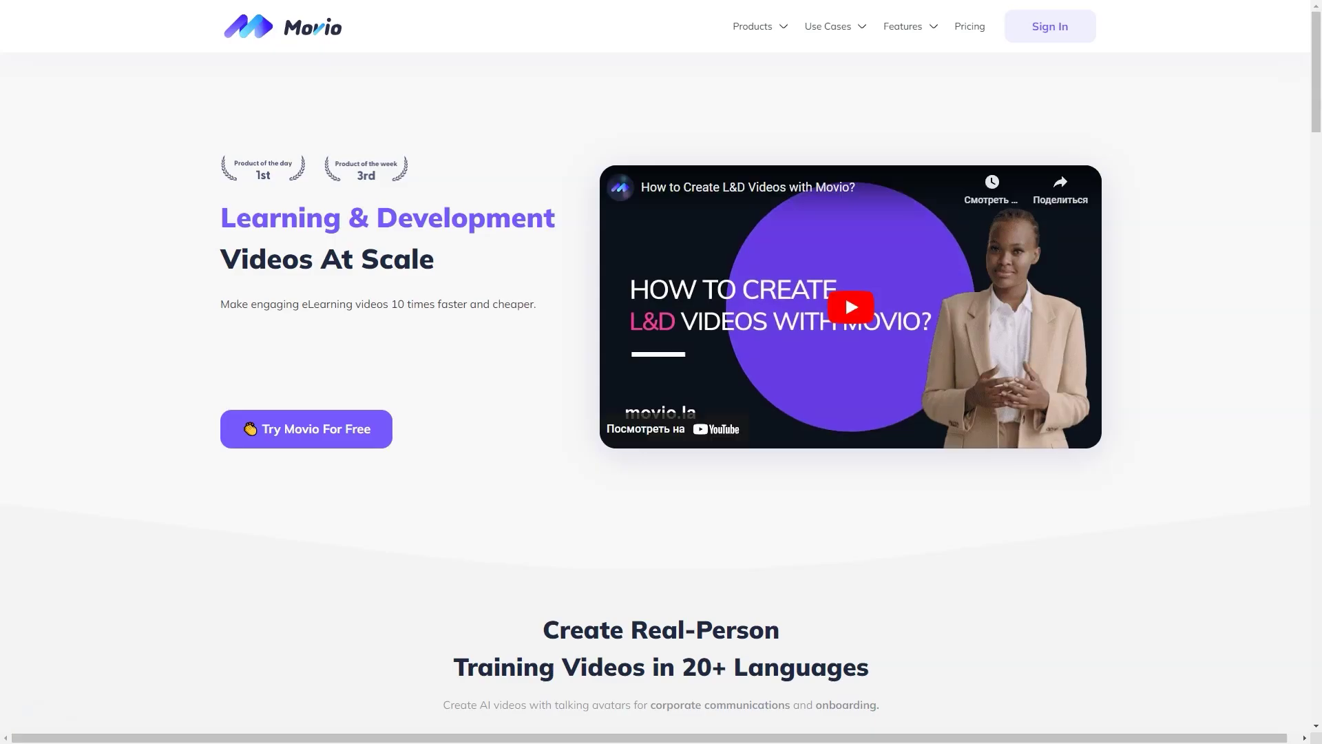
scroll(662, 413, "down", 10)
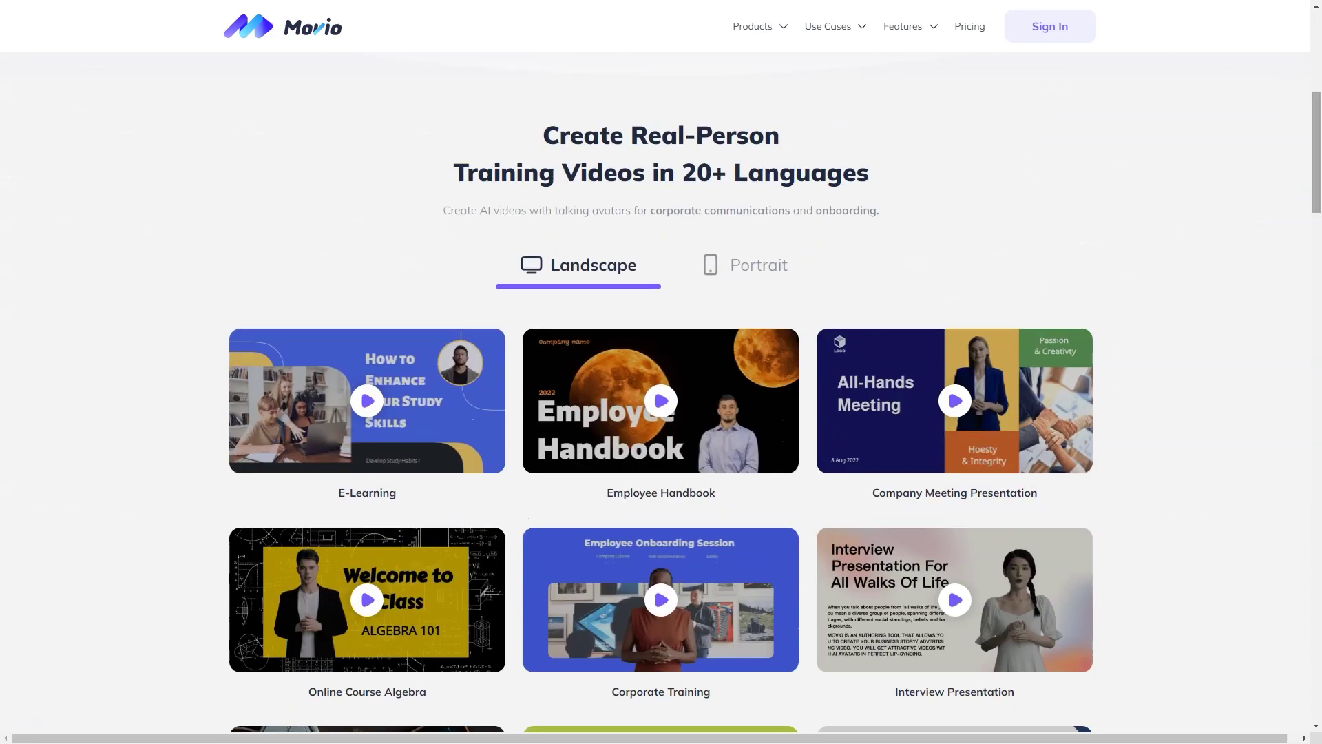
scroll(661, 413, "down", 10)
scroll(661, 414, "down", 5)
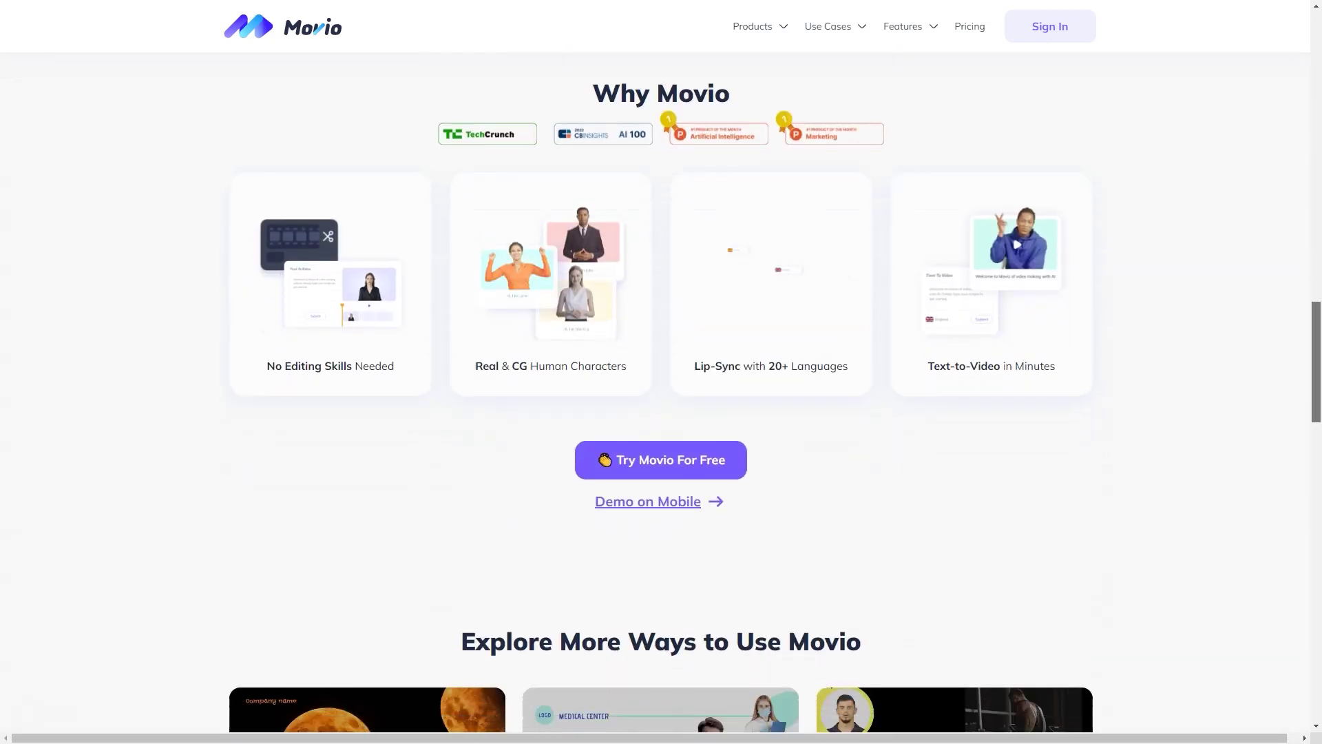
scroll(661, 413, "down", 3)
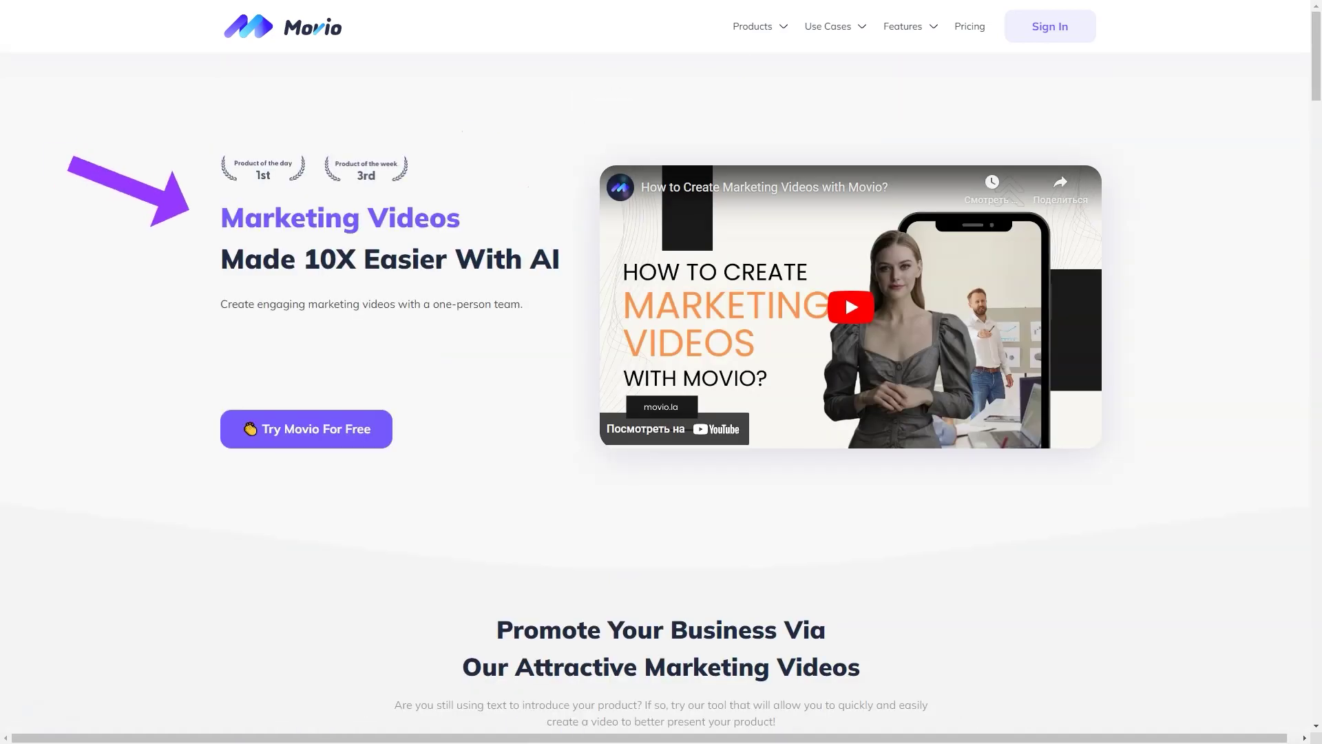
scroll(662, 413, "down", 5)
scroll(661, 413, "down", 5)
scroll(662, 414, "down", 3)
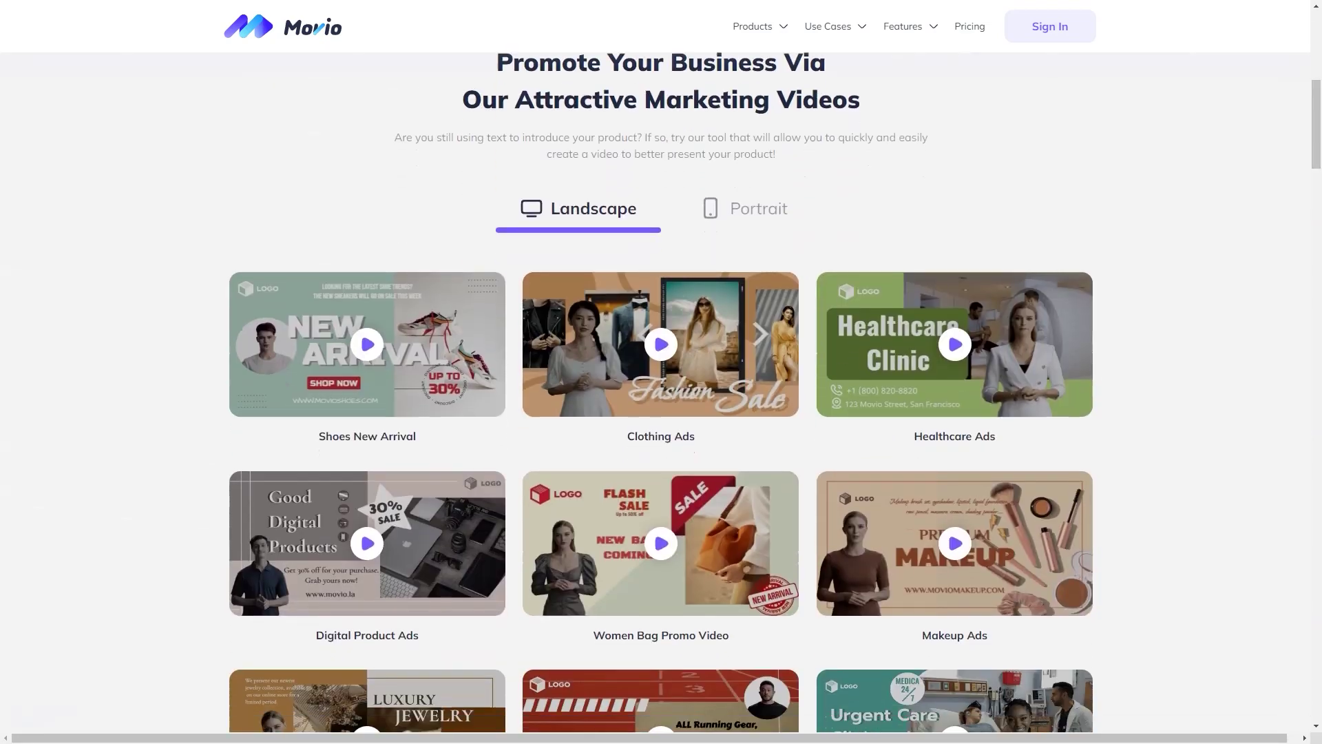
scroll(661, 413, "down", 5)
scroll(661, 413, "down", 4)
scroll(661, 413, "down", 4)
scroll(661, 414, "down", 1)
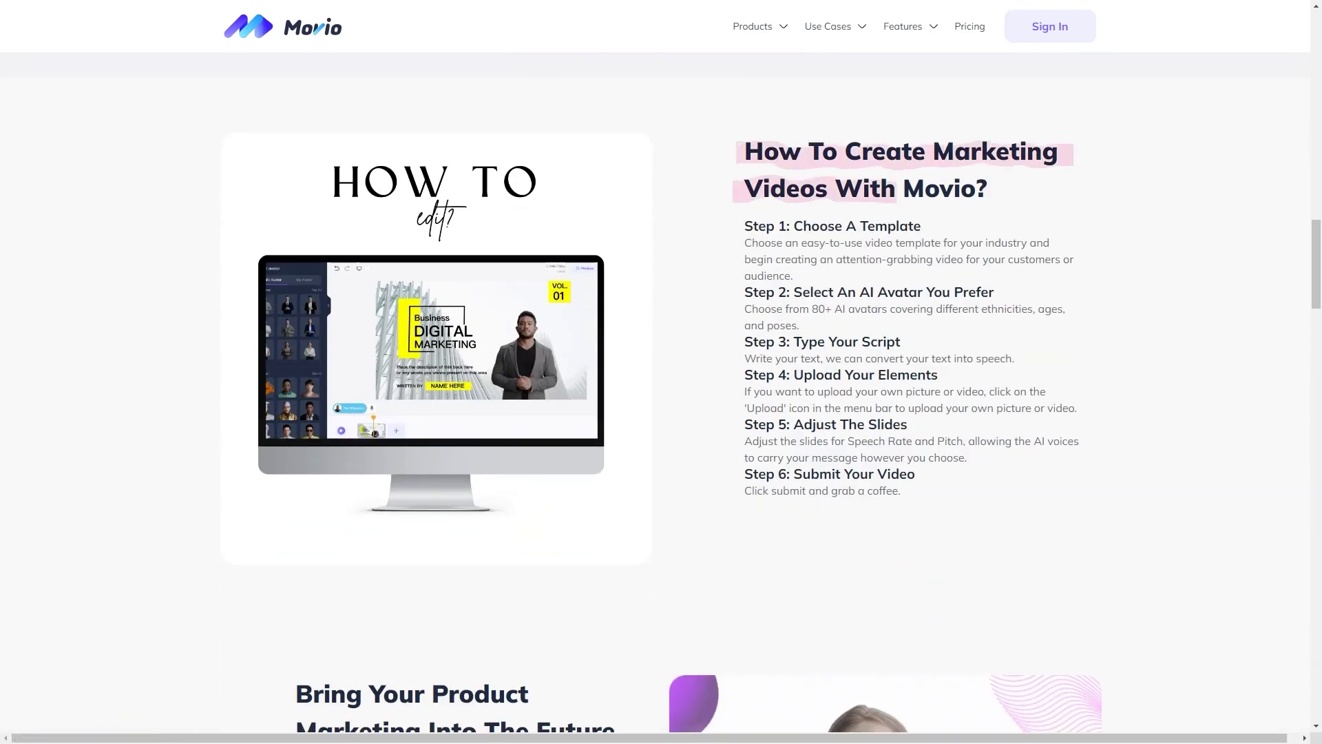
scroll(662, 413, "down", 5)
scroll(662, 413, "down", 1)
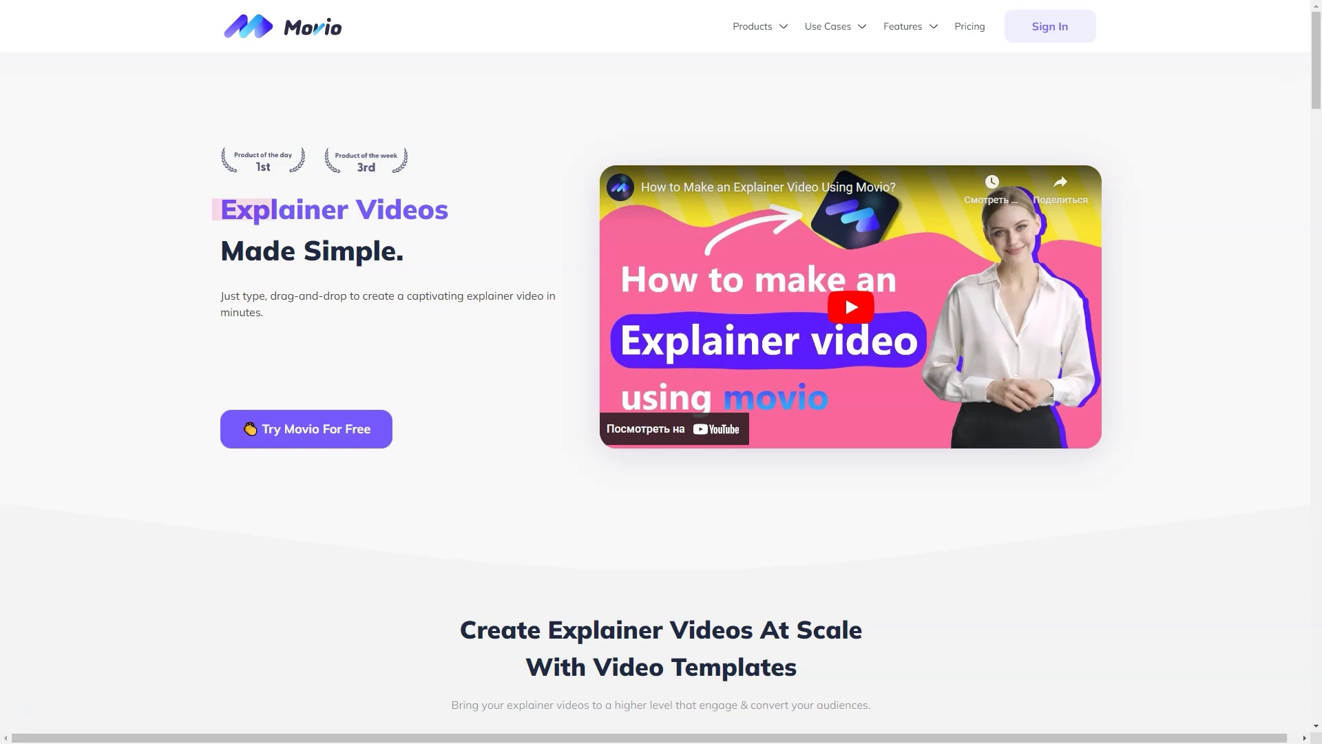
scroll(661, 414, "down", 3)
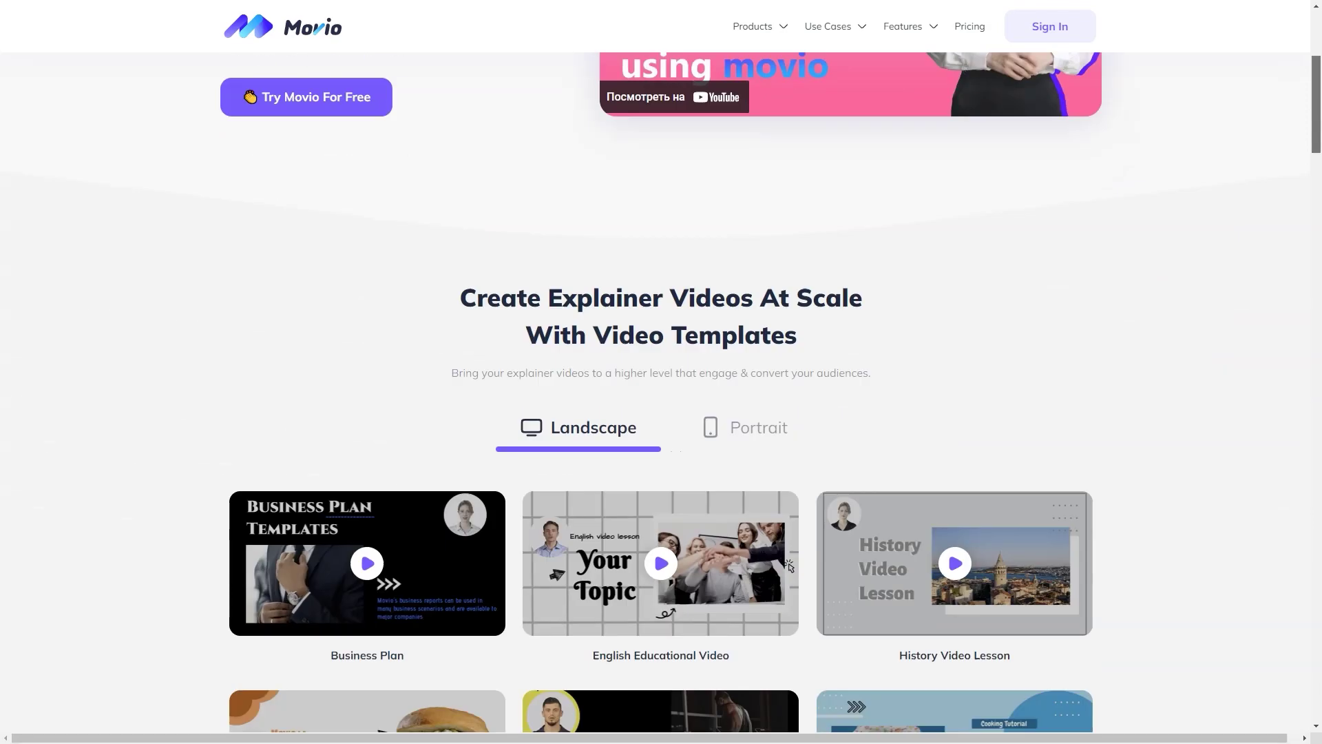
scroll(661, 413, "down", 2)
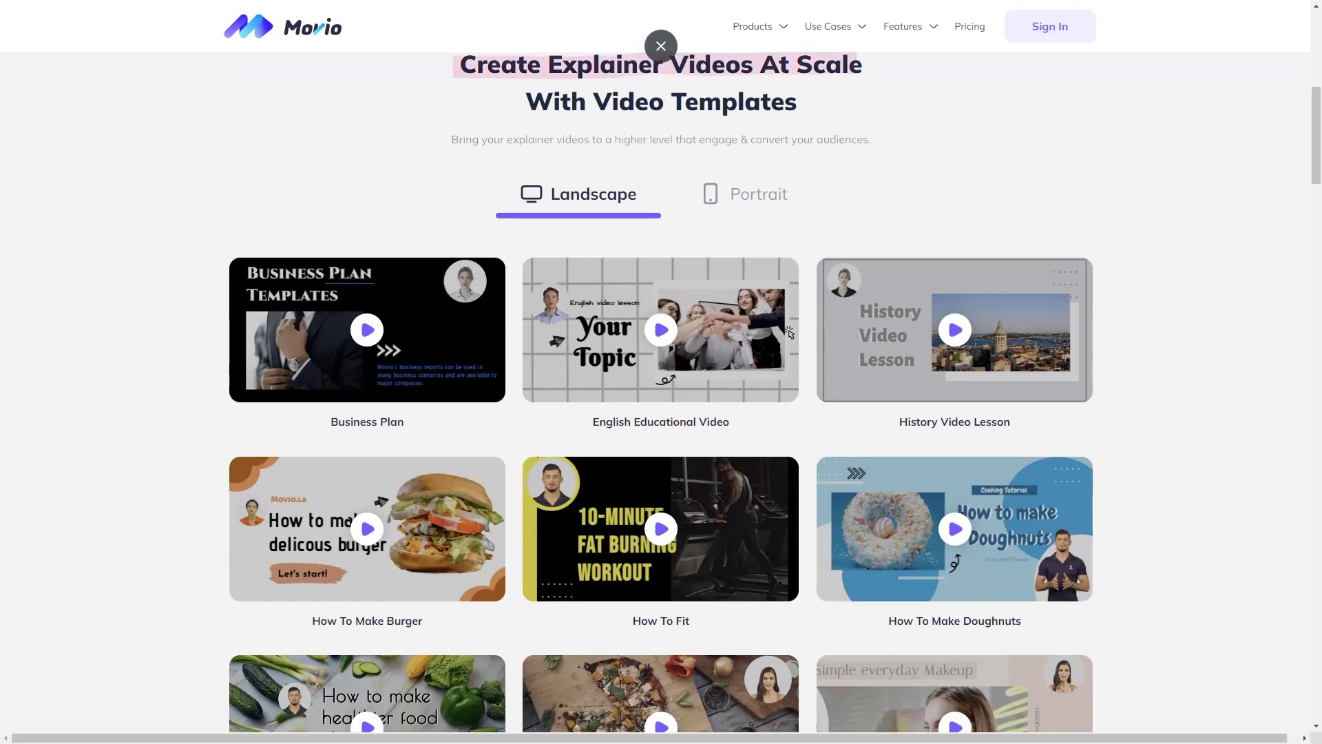
scroll(661, 413, "down", 1)
scroll(662, 413, "down", 3)
scroll(661, 414, "down", 3)
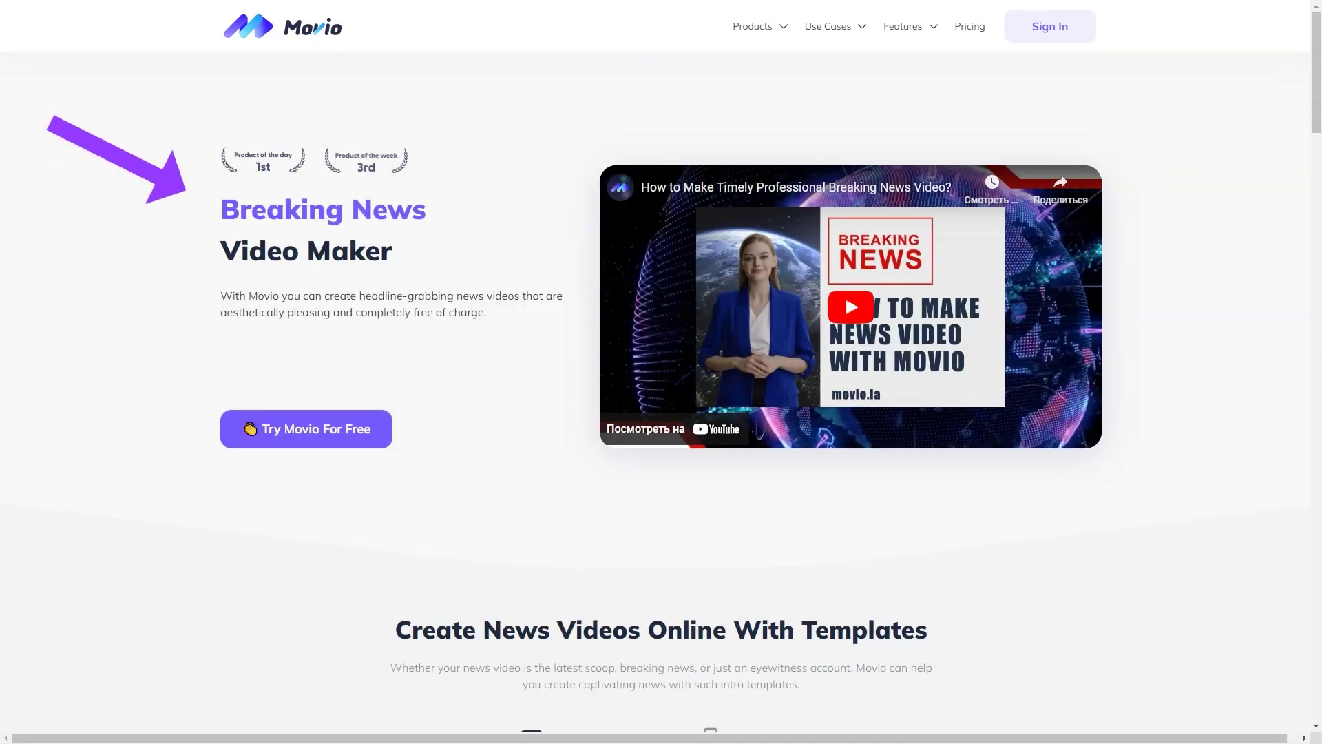
scroll(661, 414, "down", 3)
scroll(661, 413, "down", 1)
scroll(661, 413, "down", 4)
scroll(661, 413, "down", 4)
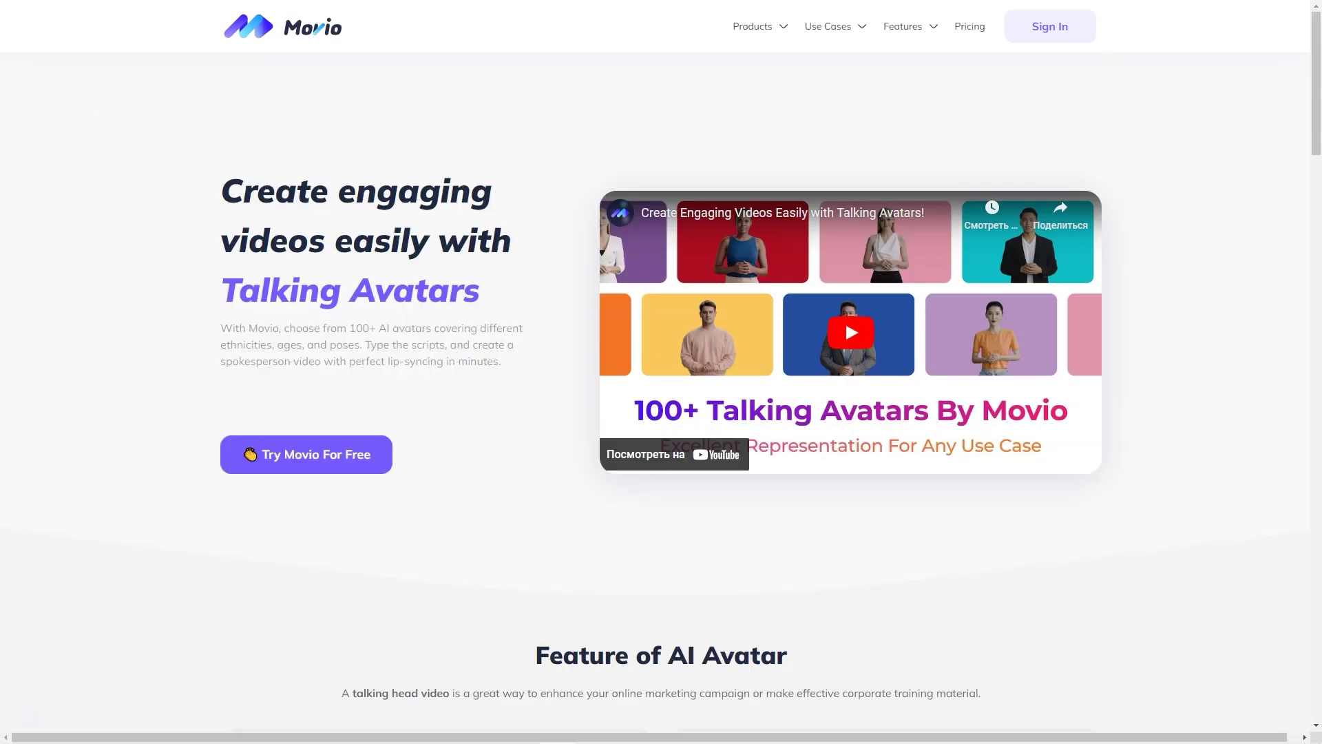
scroll(662, 413, "down", 5)
scroll(661, 413, "down", 1)
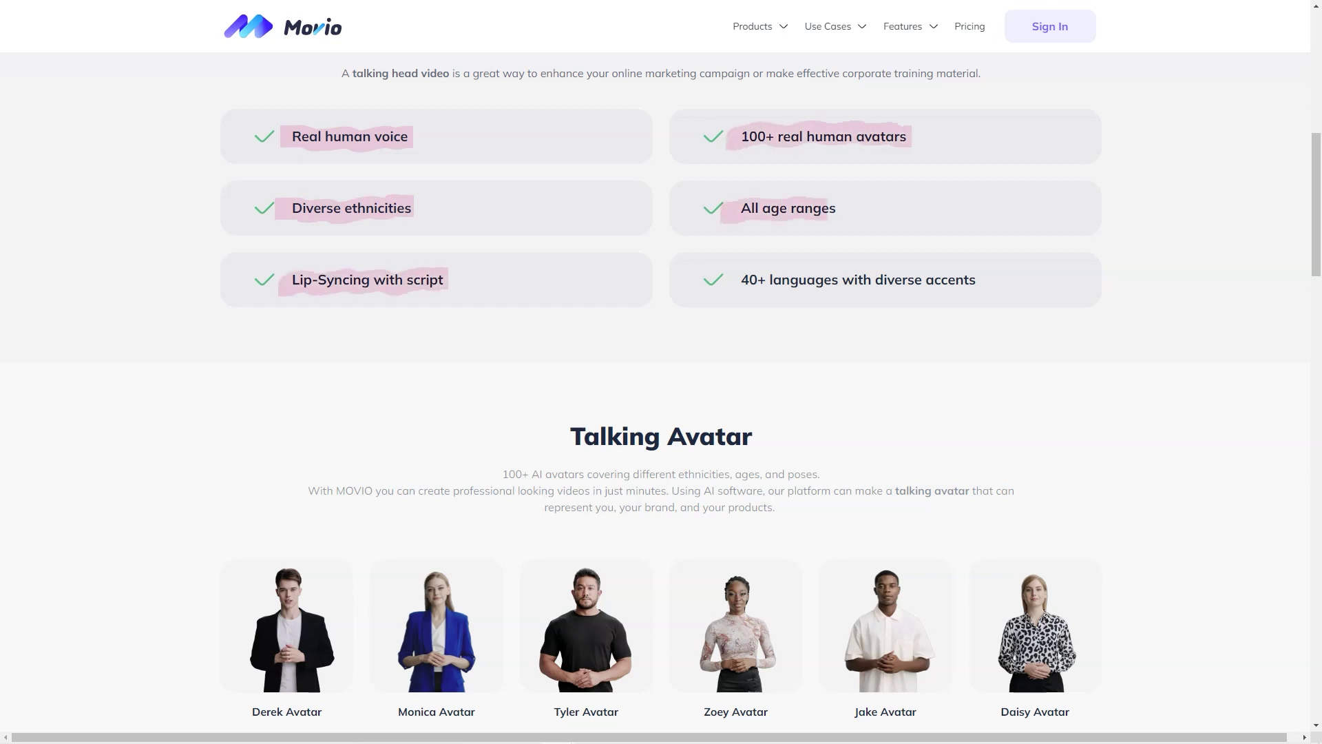
scroll(661, 413, "down", 4)
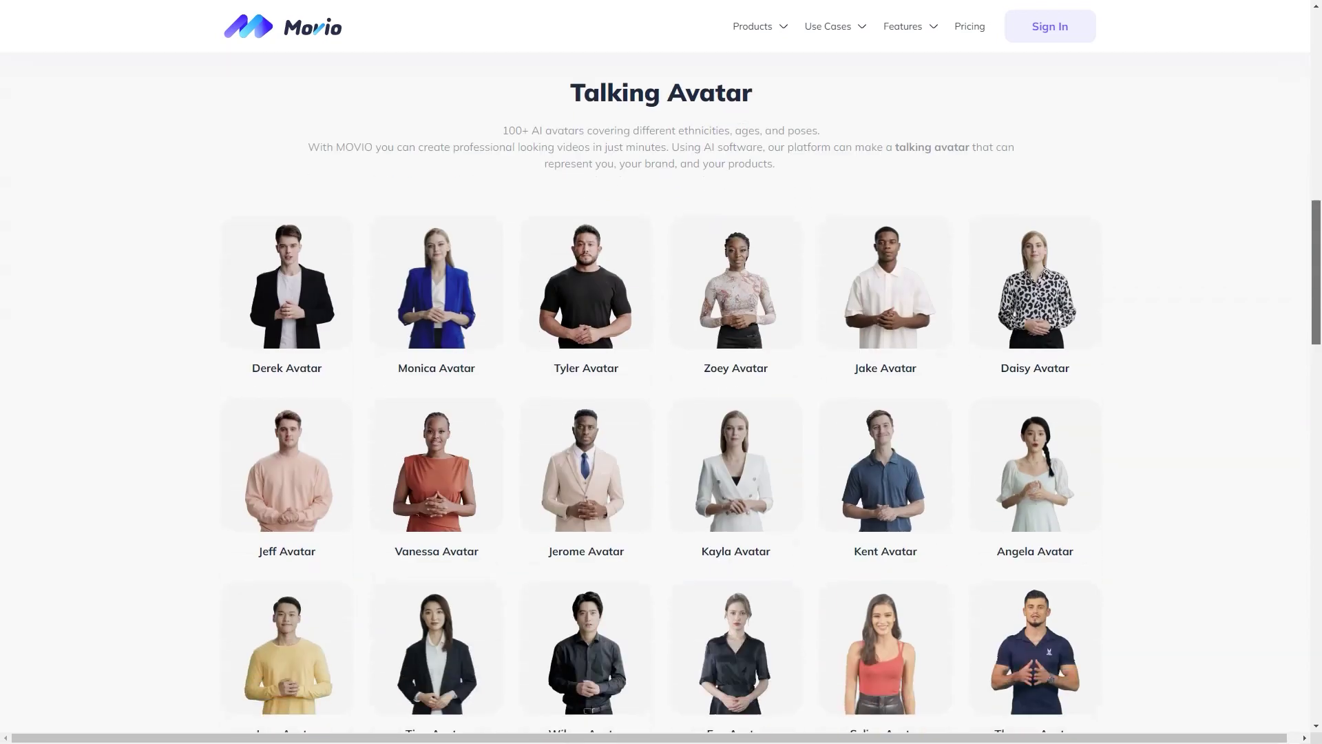
scroll(661, 413, "down", 3)
scroll(662, 414, "down", 3)
scroll(661, 414, "down", 3)
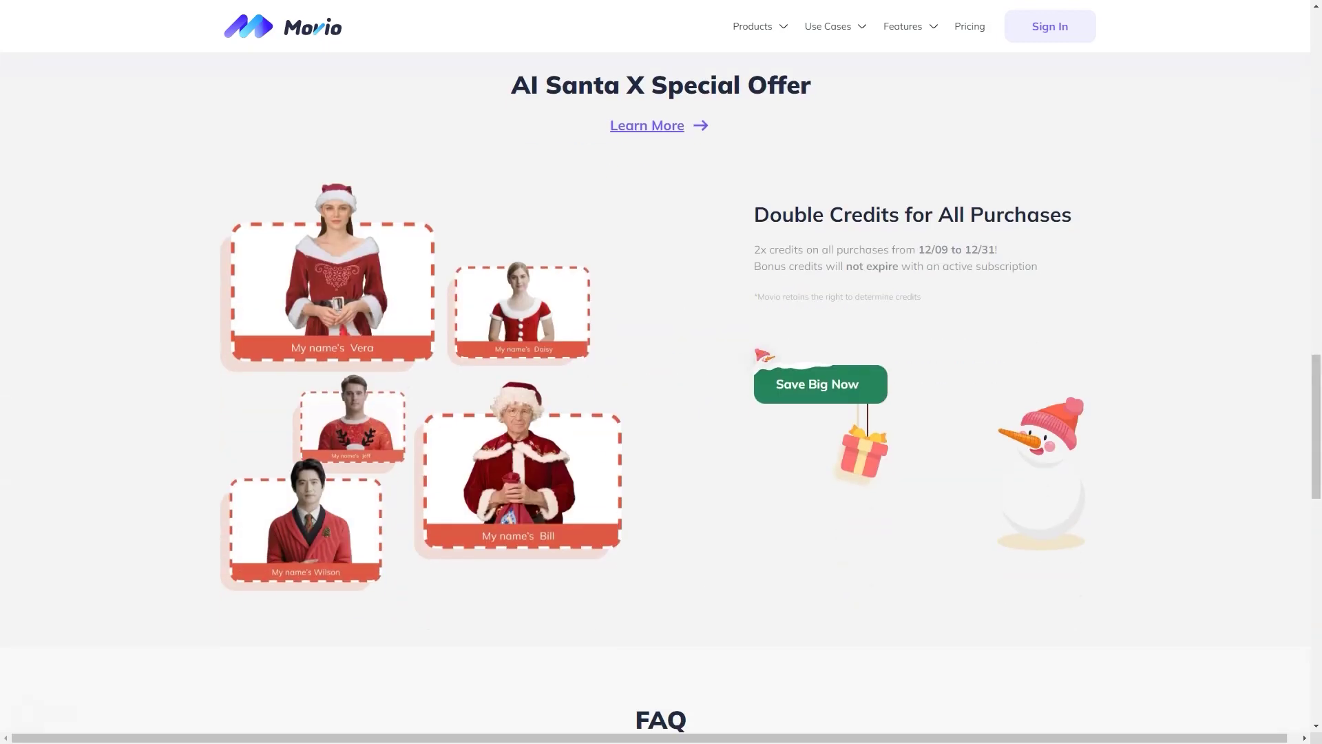
scroll(661, 413, "down", 1)
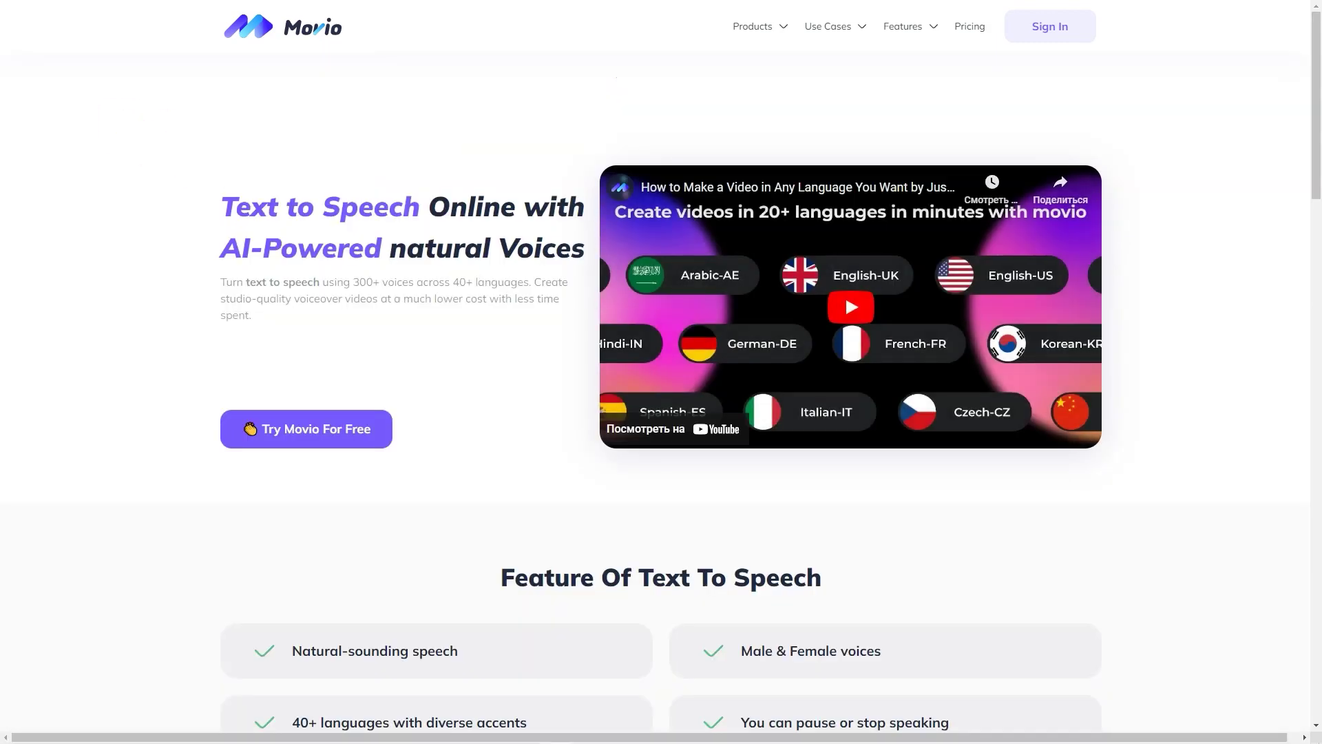
scroll(661, 413, "down", 5)
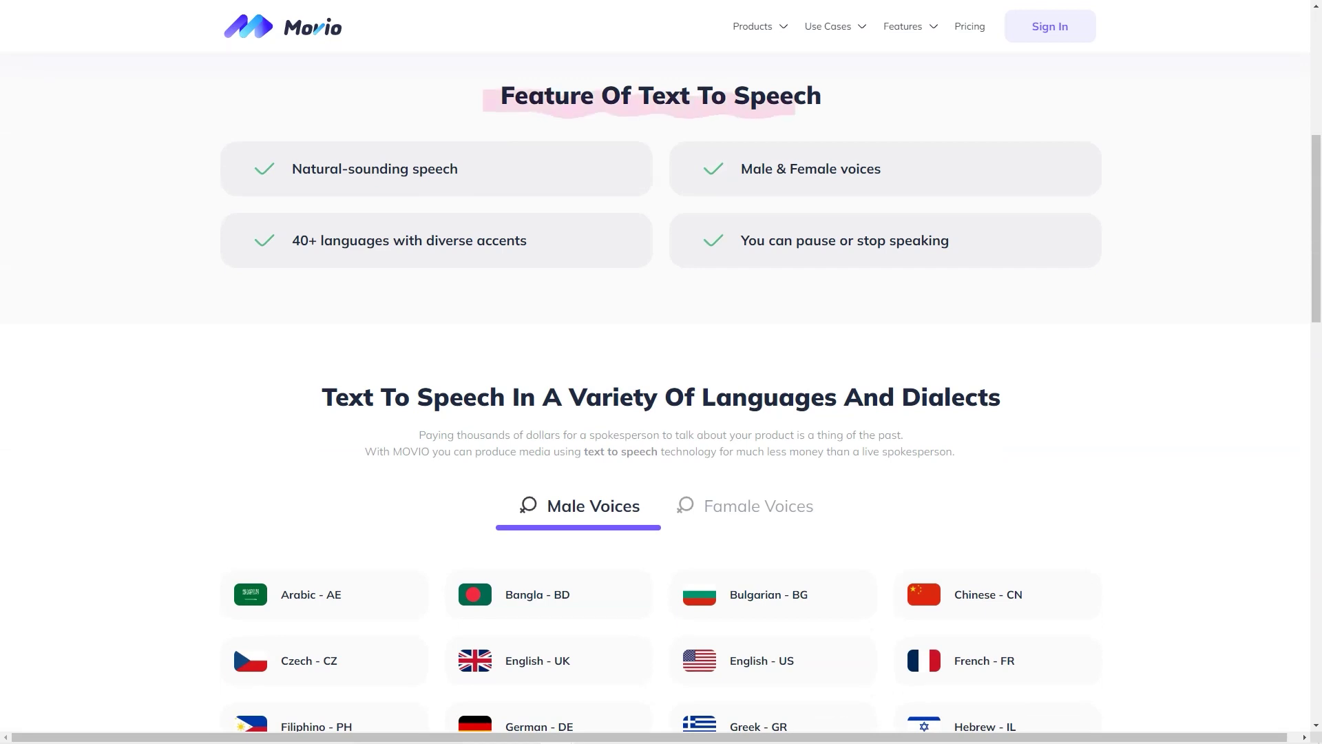
scroll(661, 414, "down", 3)
Compare the female and male voice language lists on the Text to Speech page
left_click(758, 230)
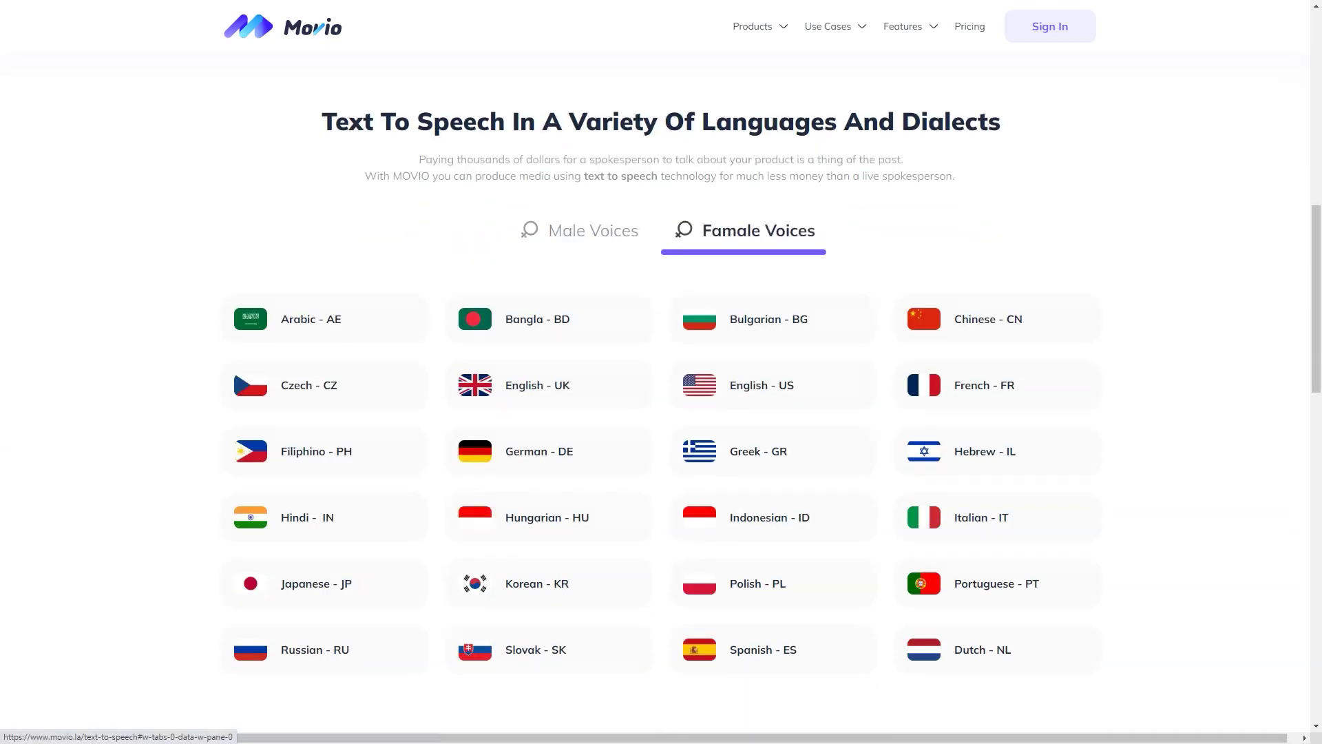
left_click(593, 230)
scroll(662, 413, "down", 5)
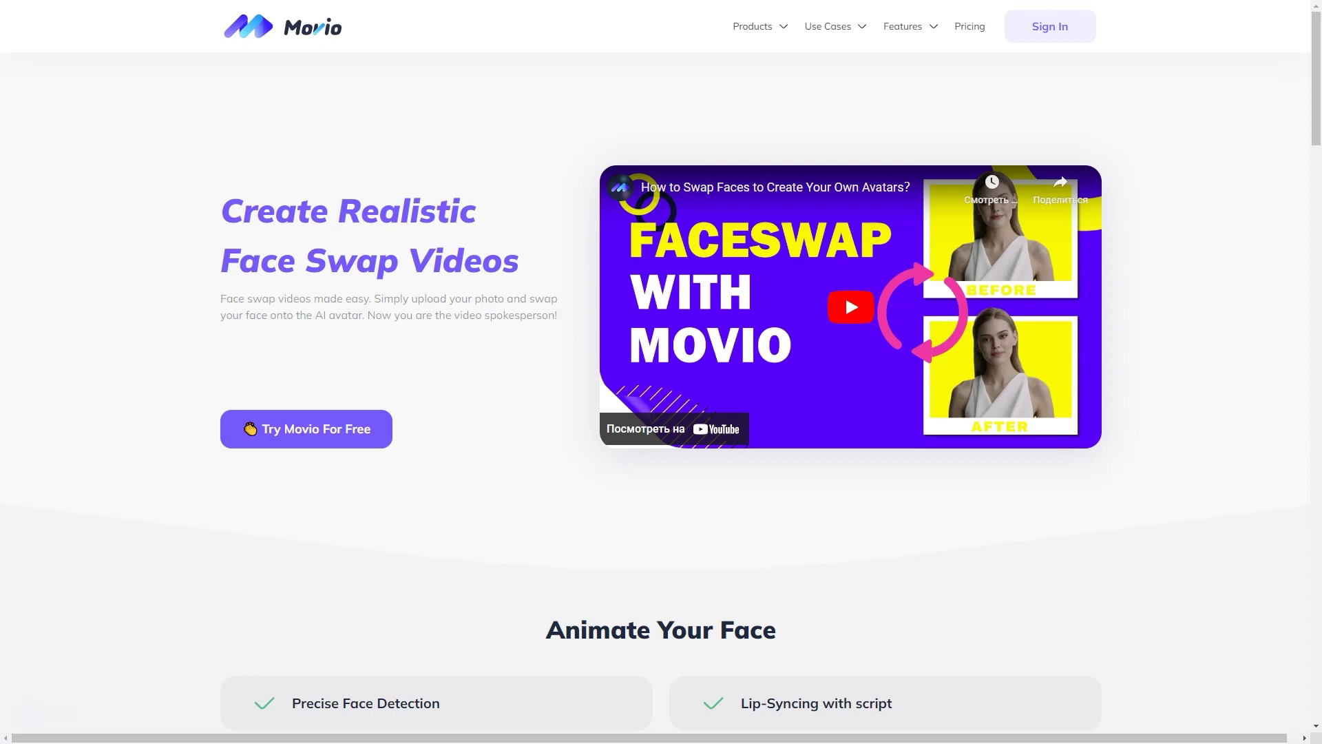
scroll(661, 413, "down", 4)
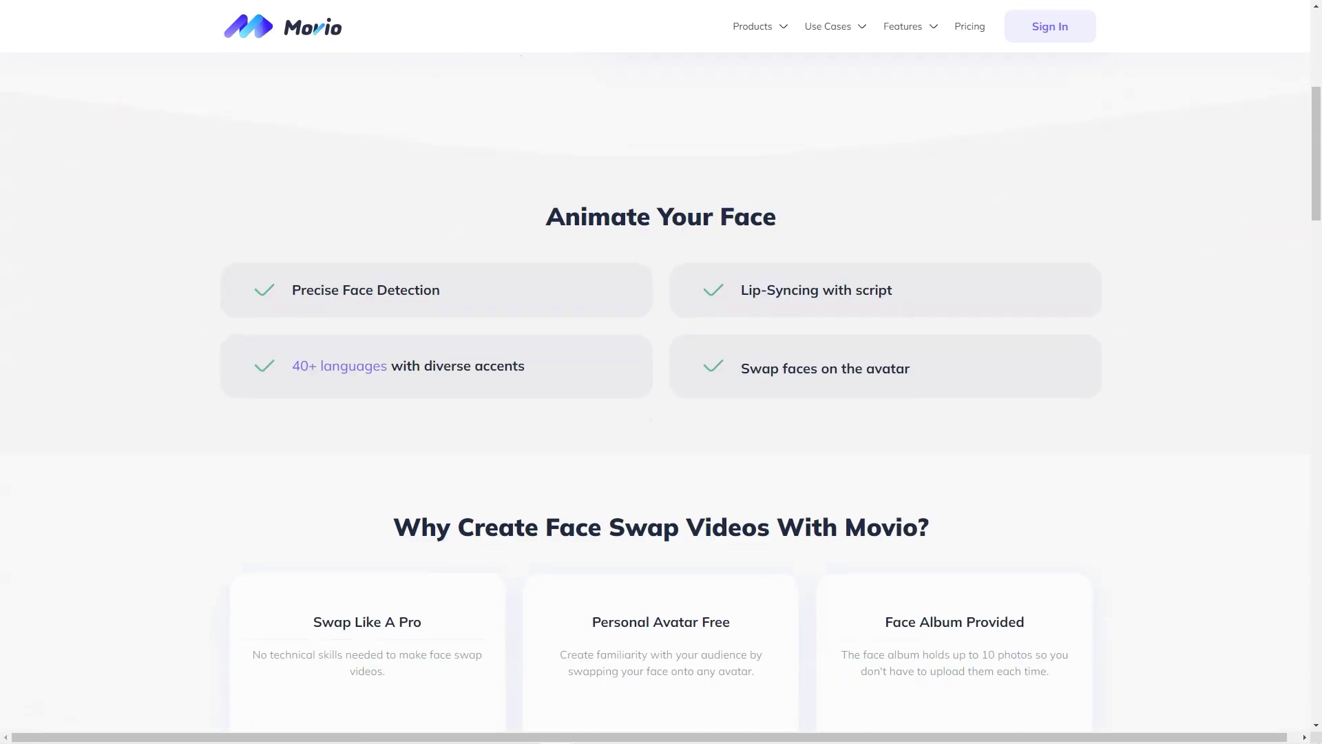
scroll(661, 413, "down", 3)
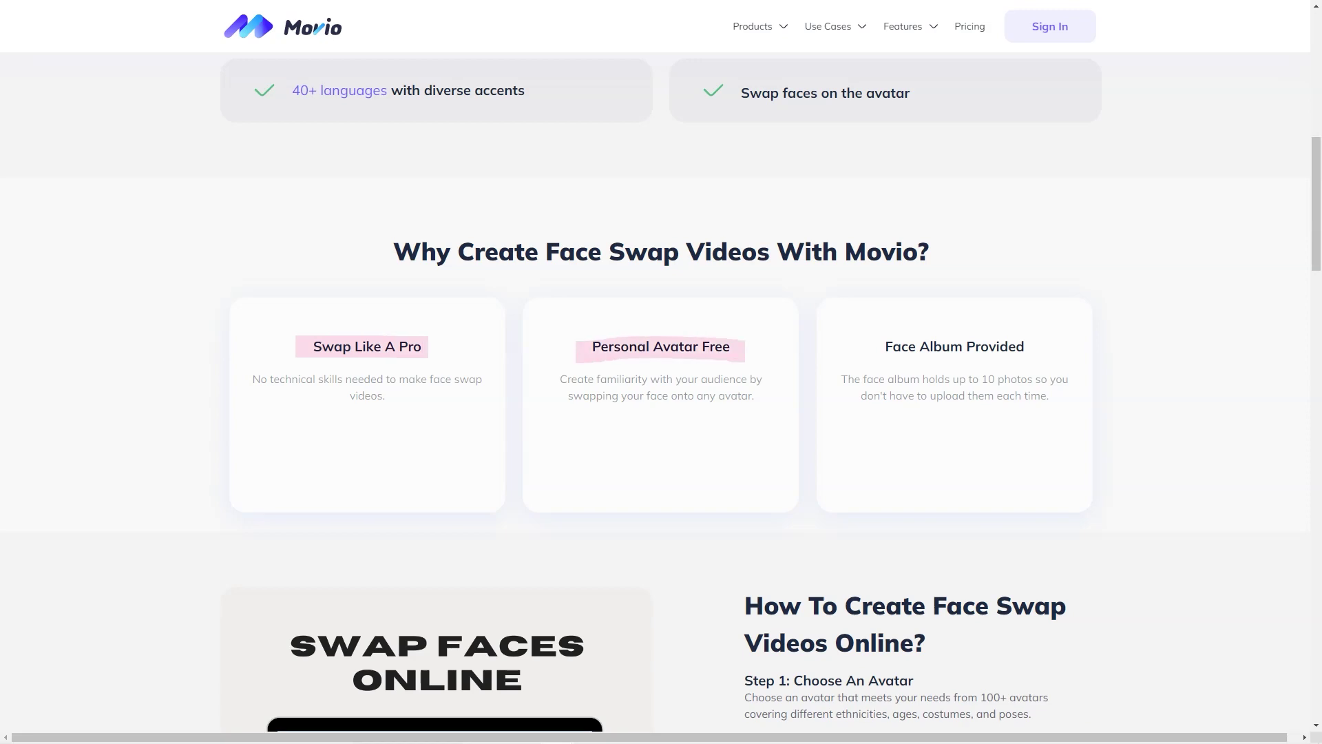
scroll(661, 413, "down", 2)
scroll(661, 413, "down", 2)
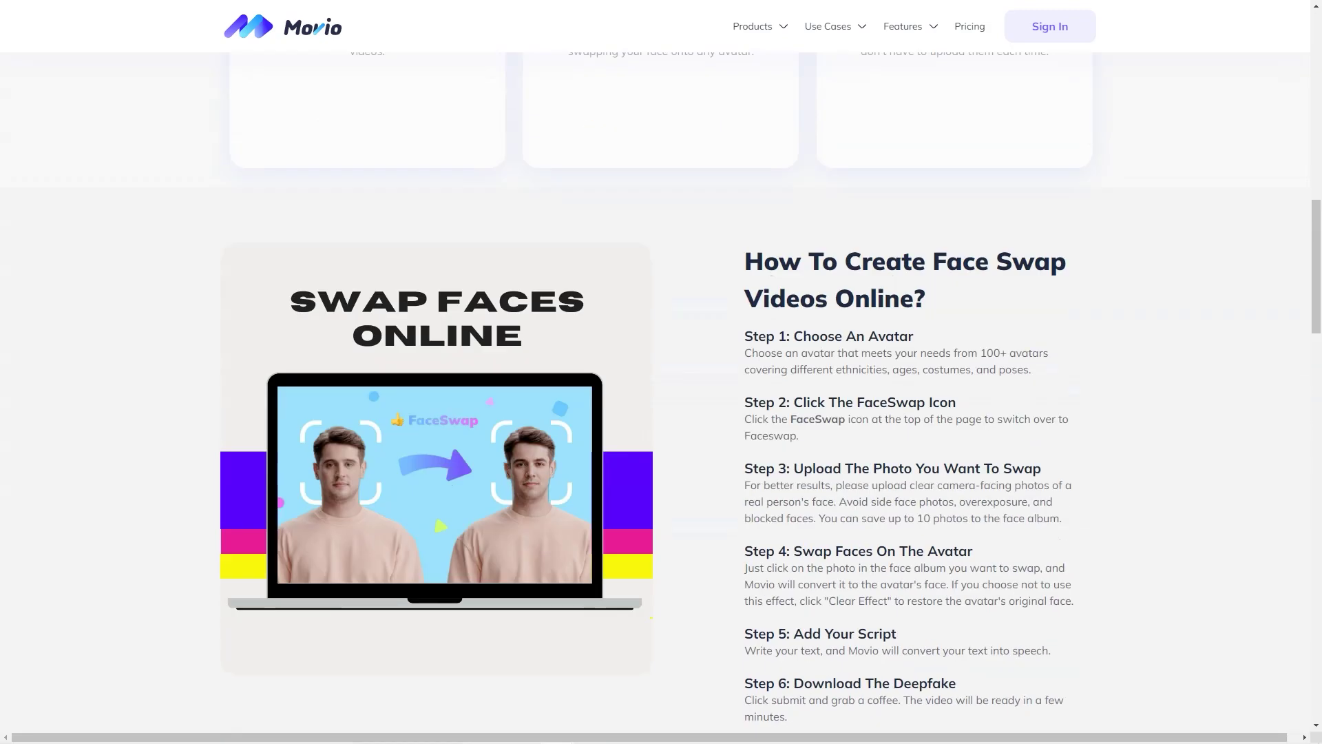
scroll(662, 413, "down", 4)
scroll(661, 413, "down", 4)
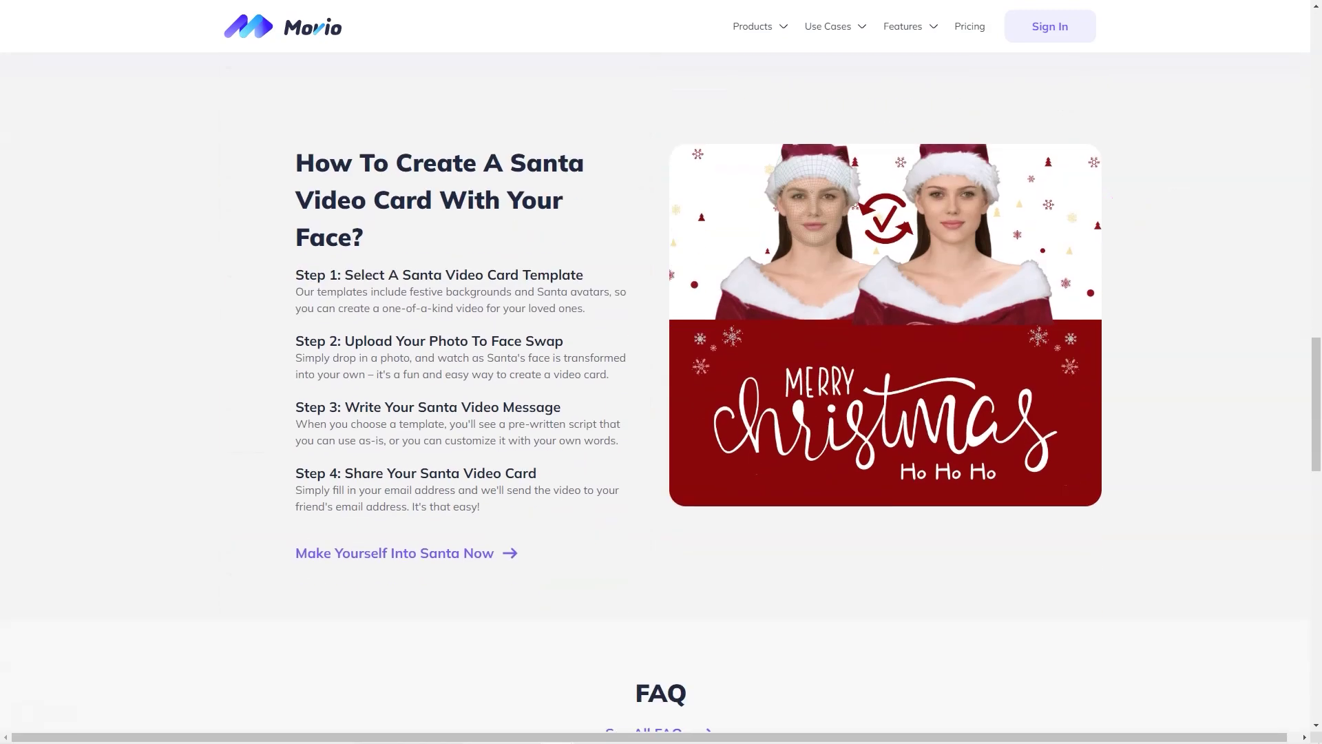
scroll(661, 414, "down", 2)
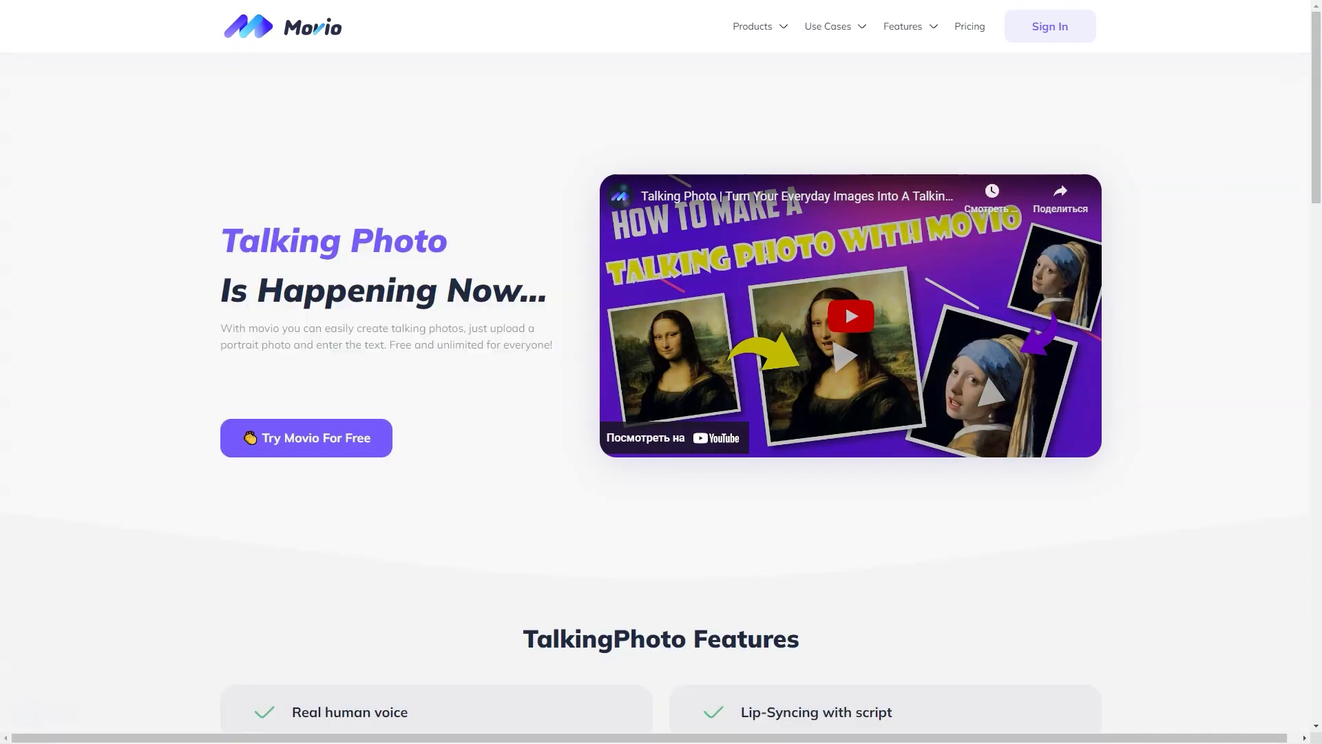
scroll(662, 414, "down", 3)
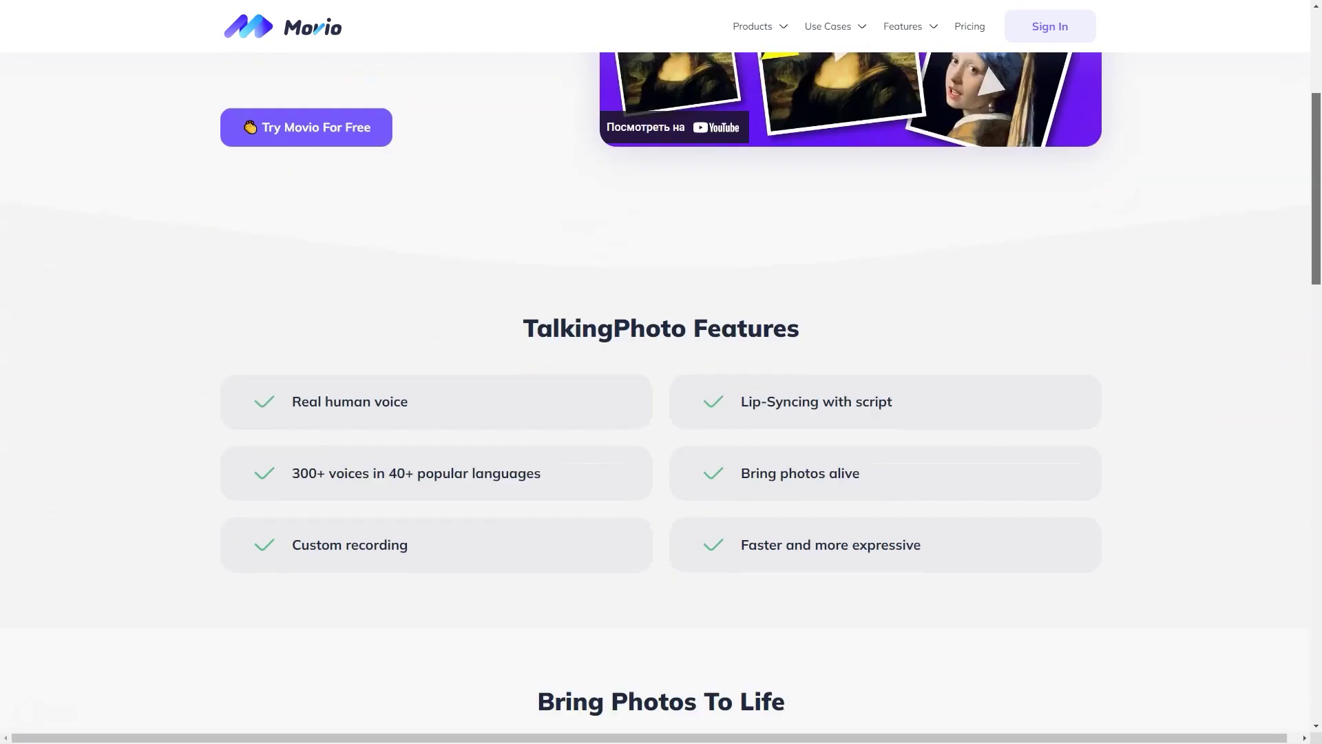
scroll(661, 413, "down", 2)
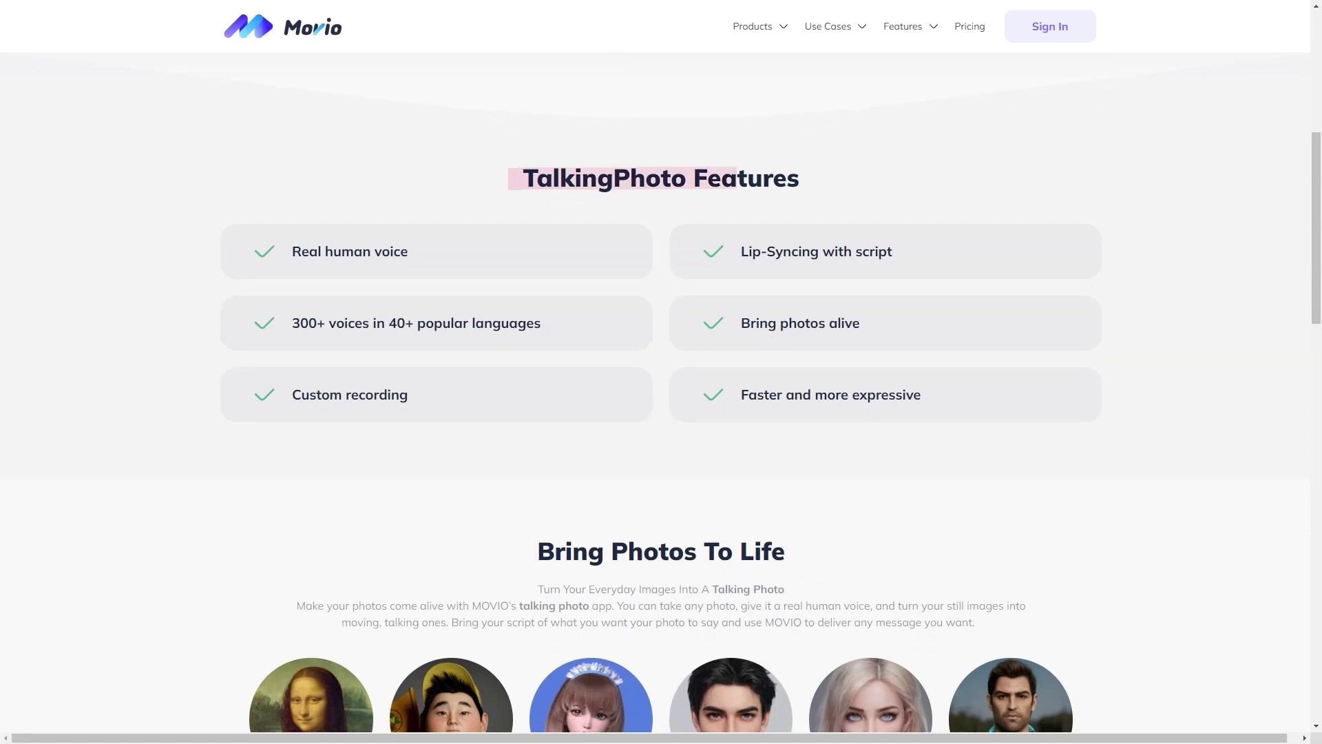
scroll(662, 413, "down", 4)
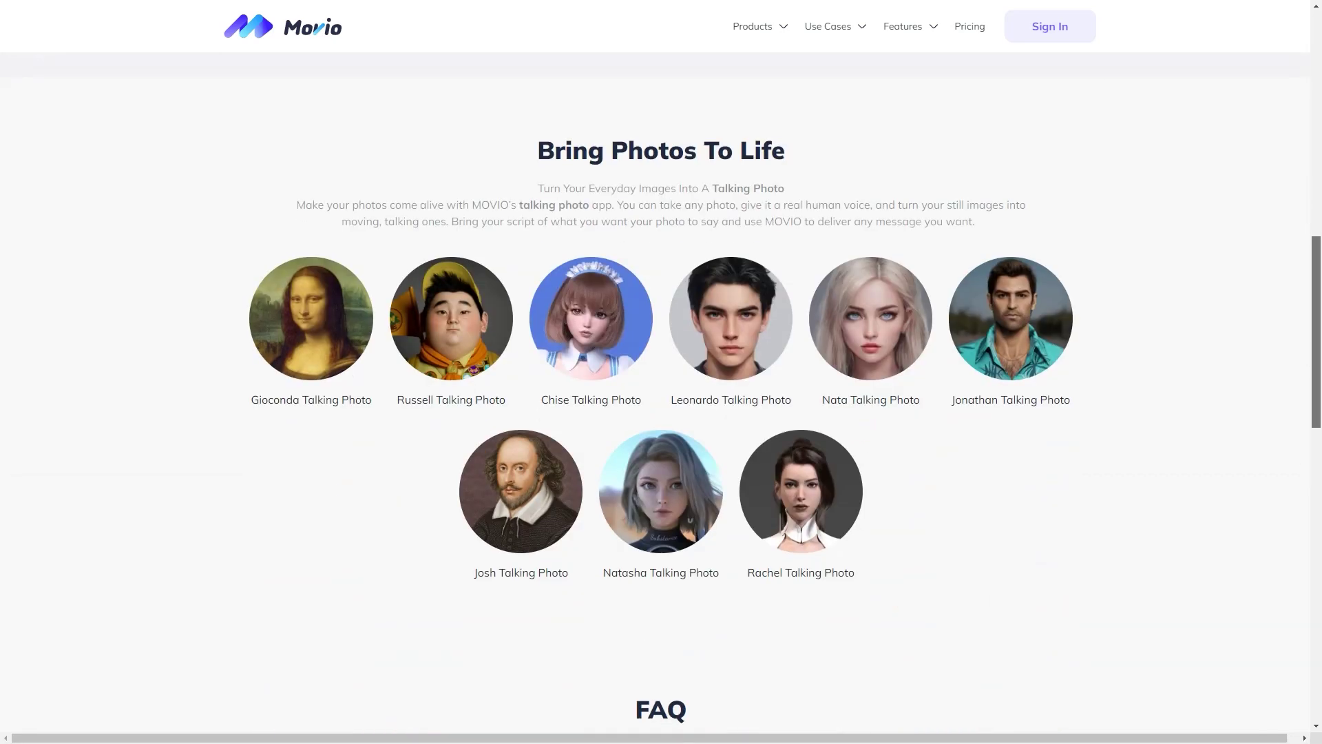
scroll(662, 413, "down", 3)
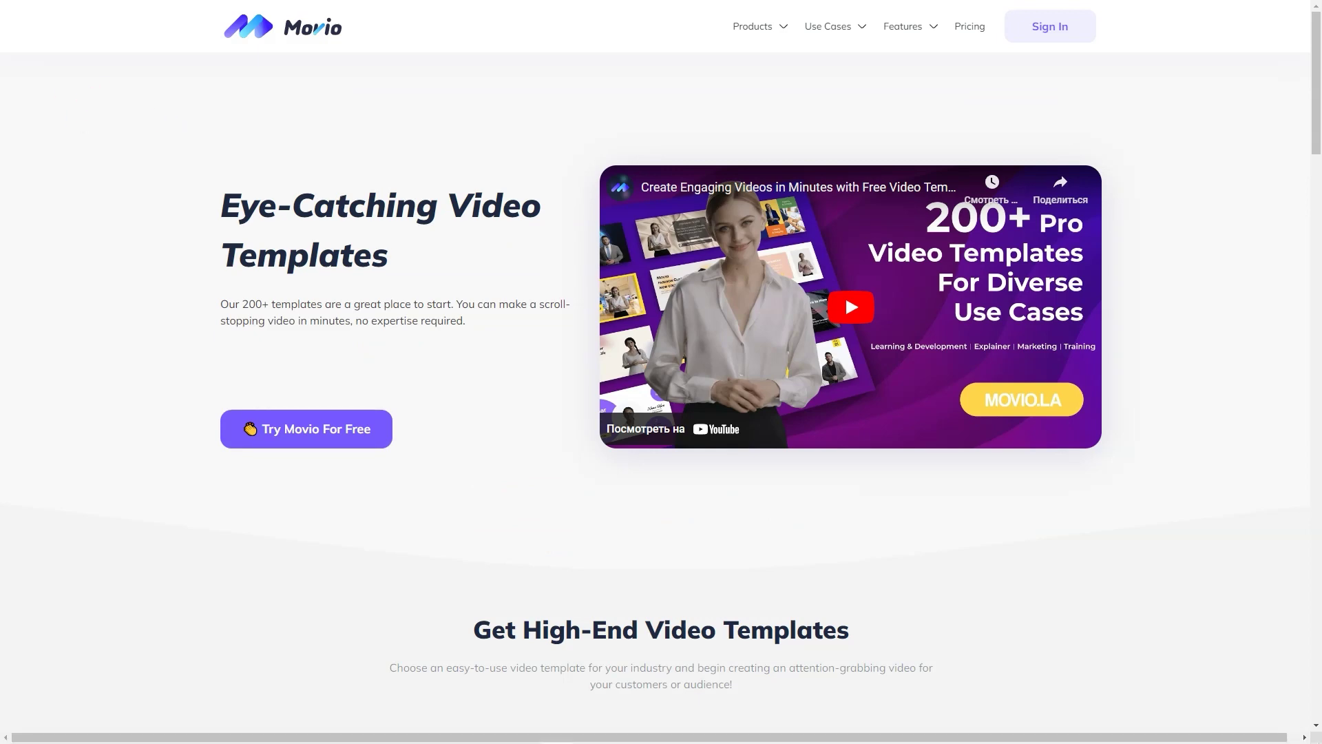
scroll(661, 414, "down", 3)
scroll(662, 413, "down", 2)
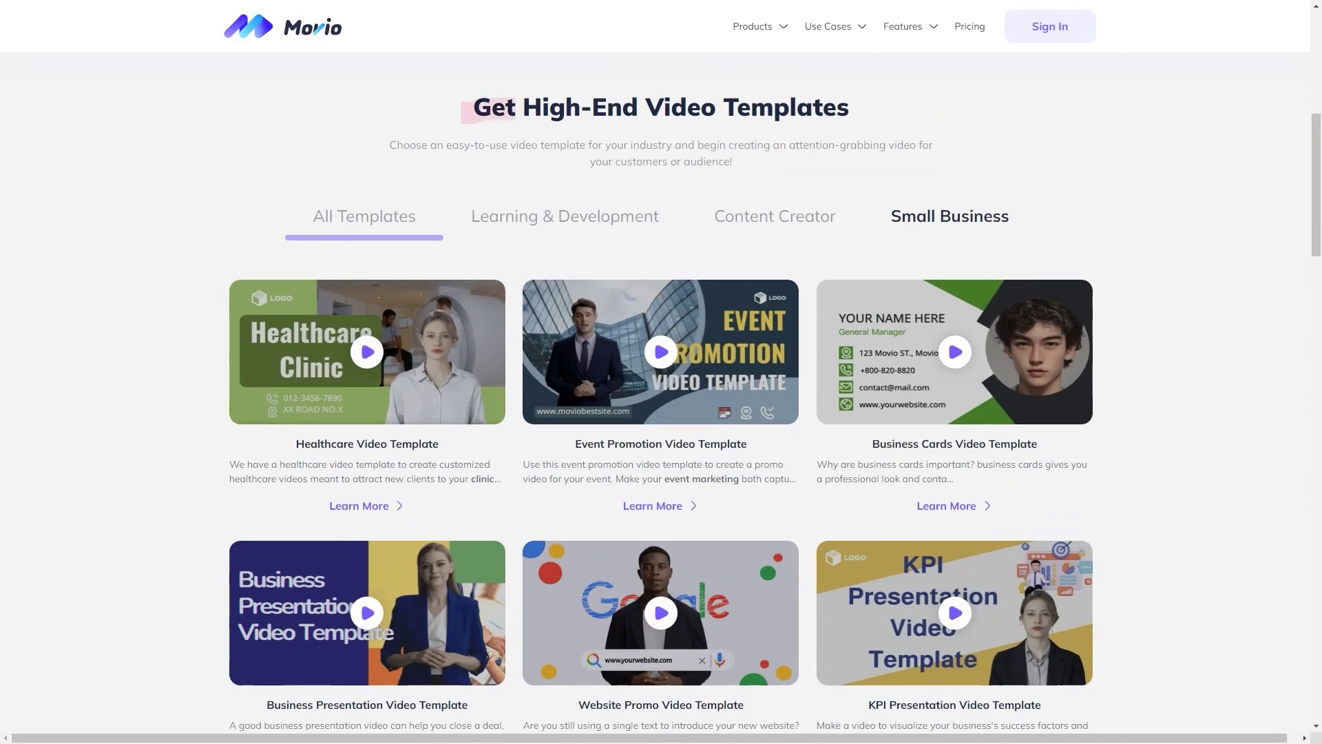
Browse the Learning & Development, Content Creator and Small Business template categories
left_click(565, 216)
left_click(774, 217)
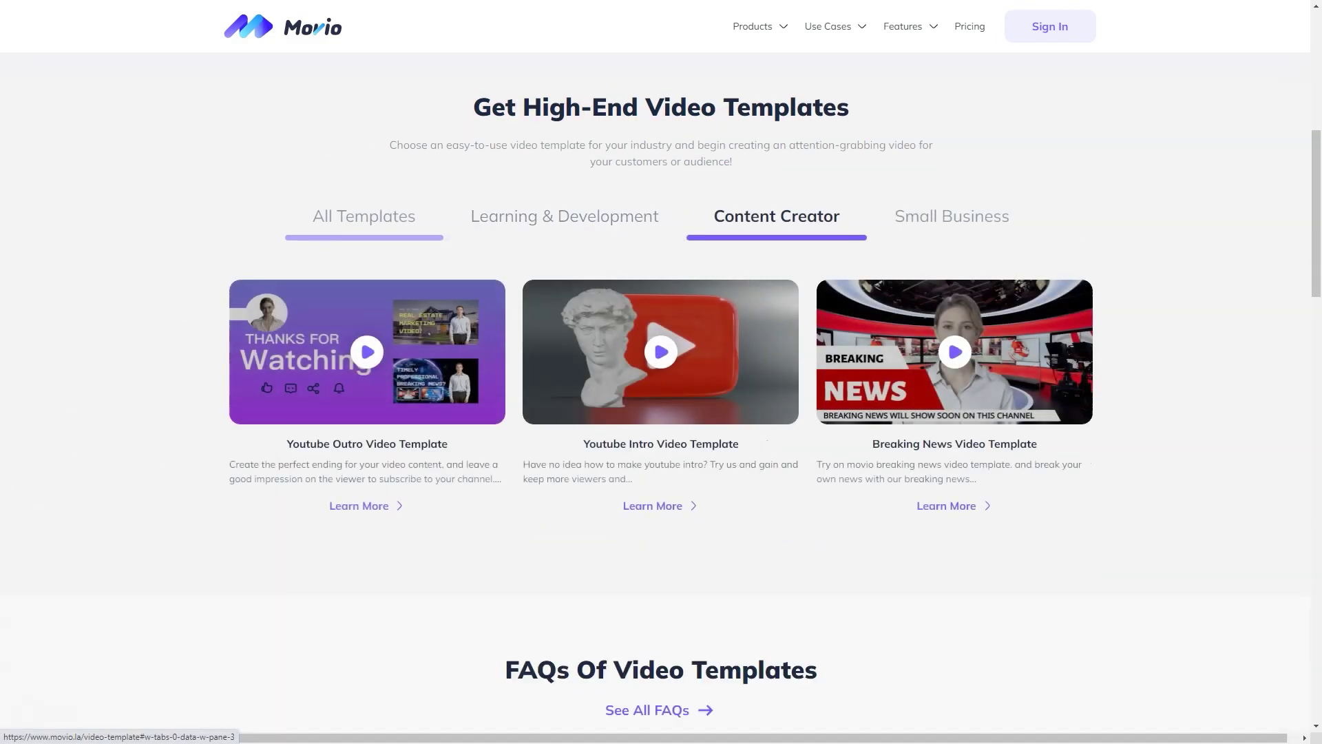
left_click(951, 216)
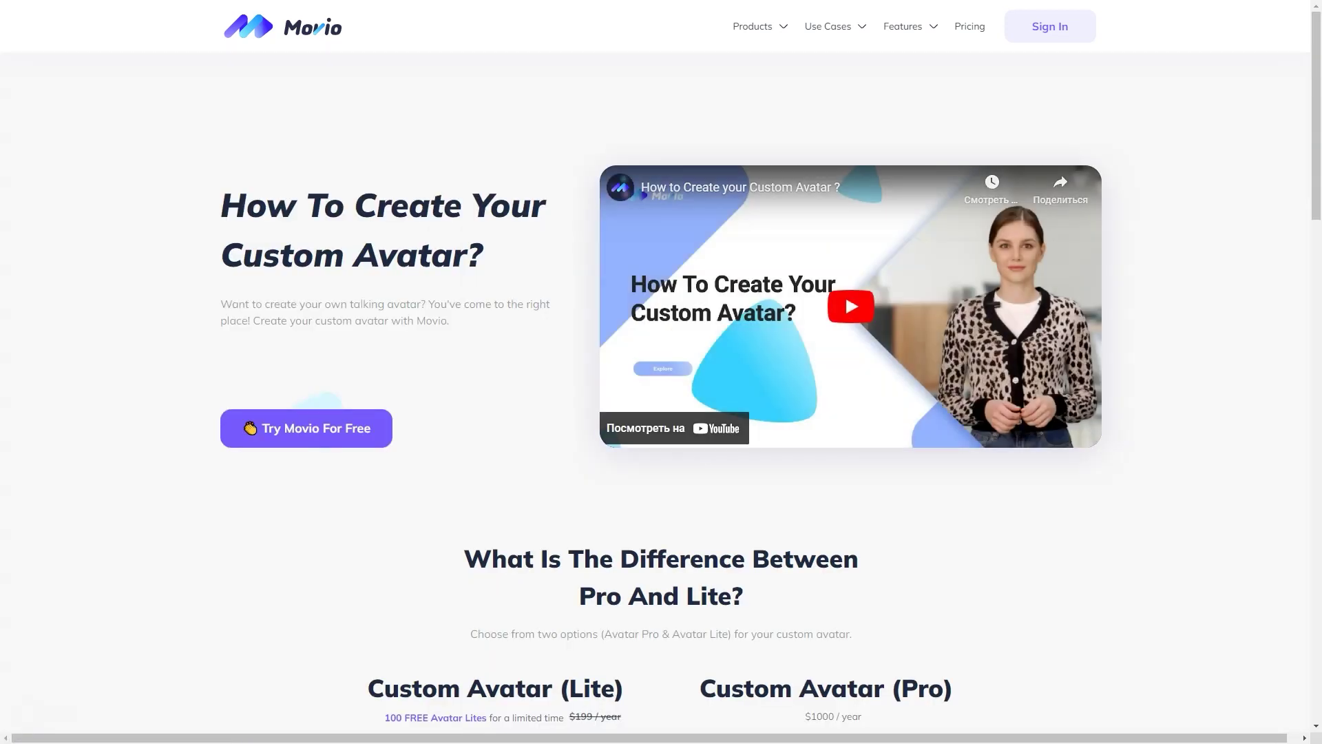
scroll(661, 413, "down", 4)
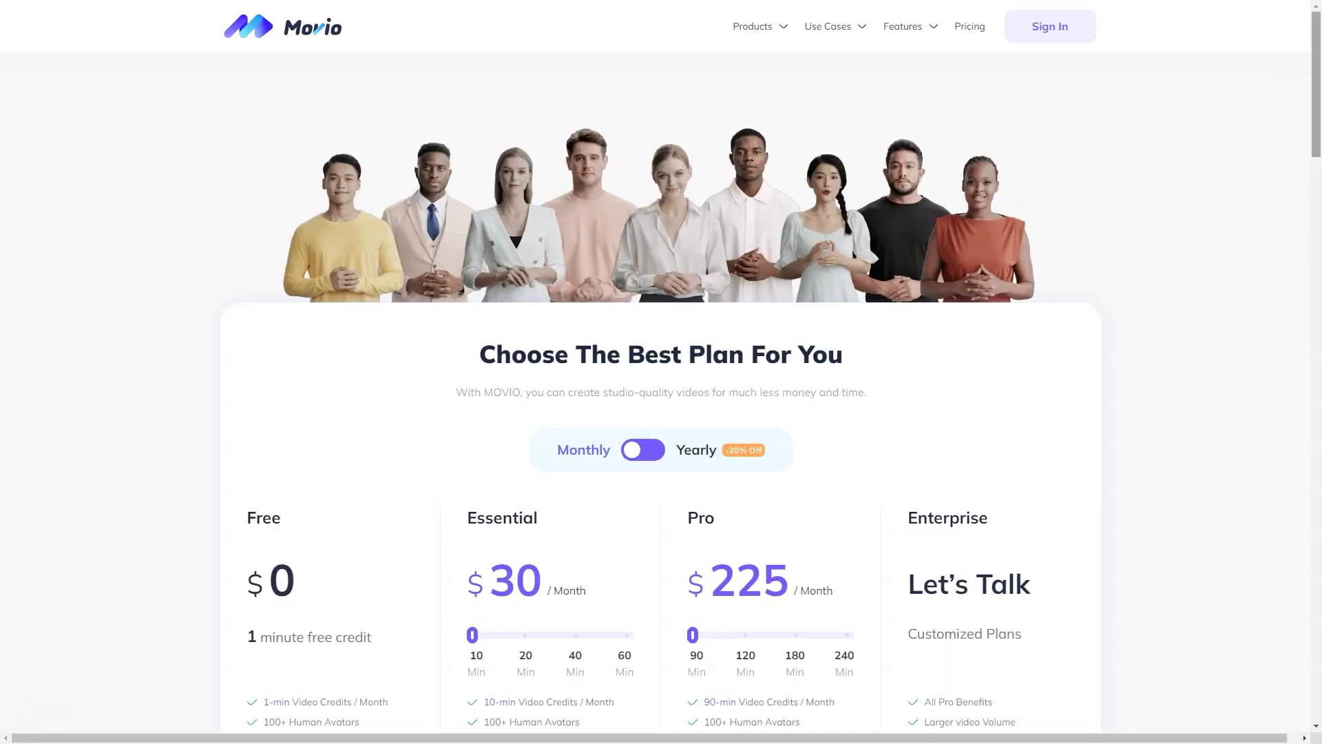
scroll(661, 413, "down", 5)
scroll(661, 413, "down", 5)
scroll(661, 414, "down", 5)
scroll(661, 413, "down", 5)
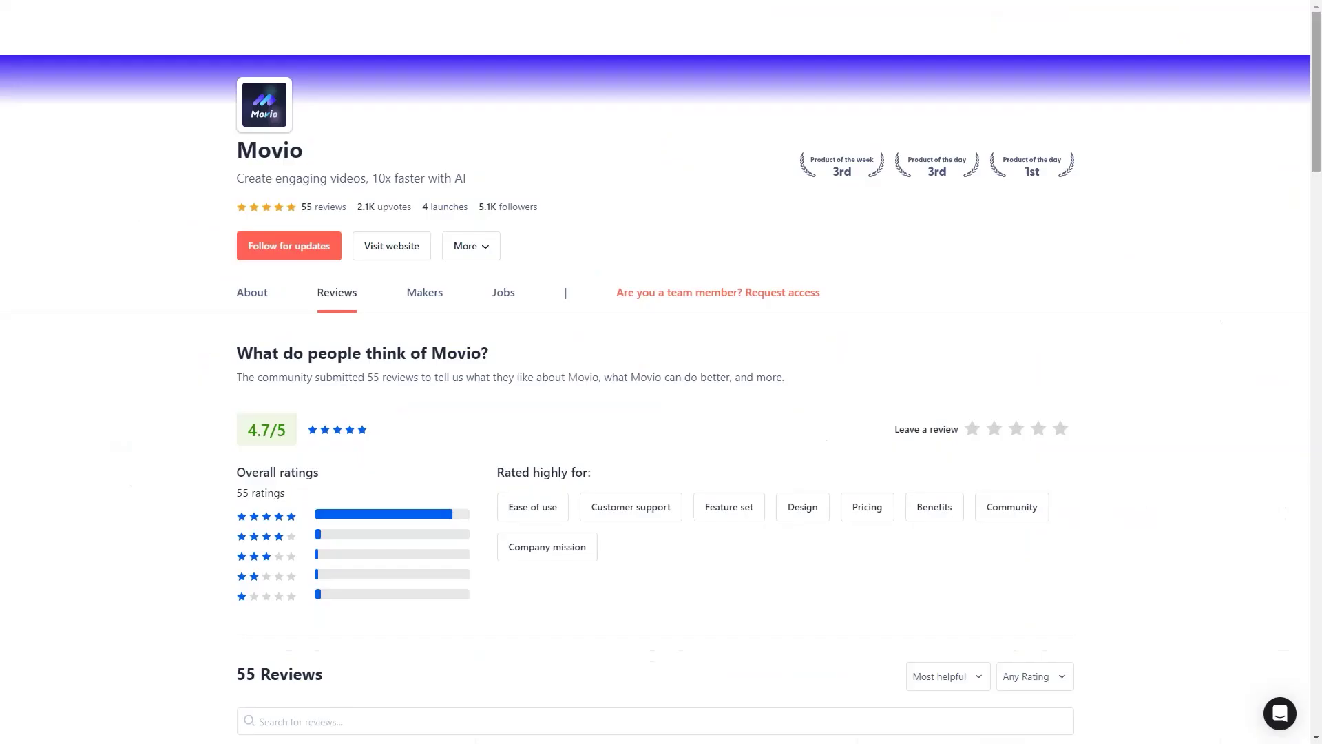
scroll(661, 414, "down", 5)
scroll(662, 413, "down", 5)
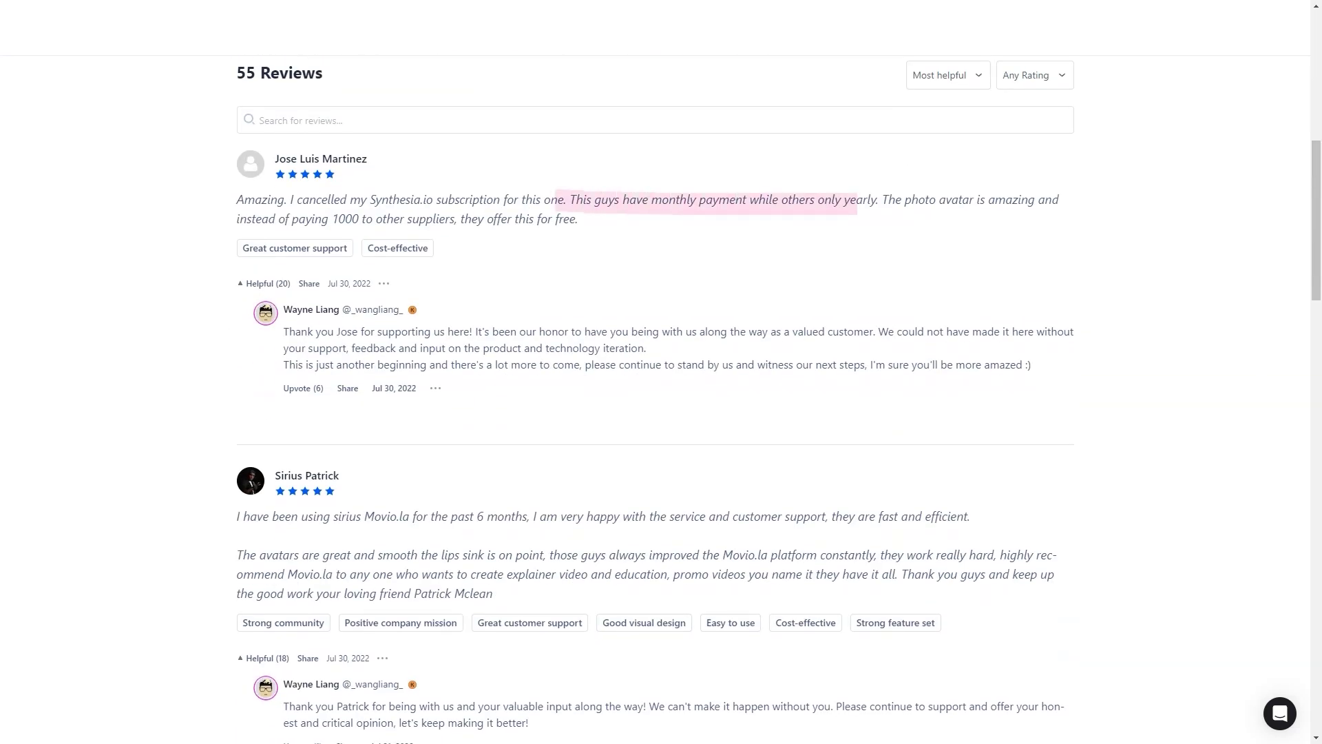
scroll(661, 413, "down", 3)
scroll(661, 414, "down", 3)
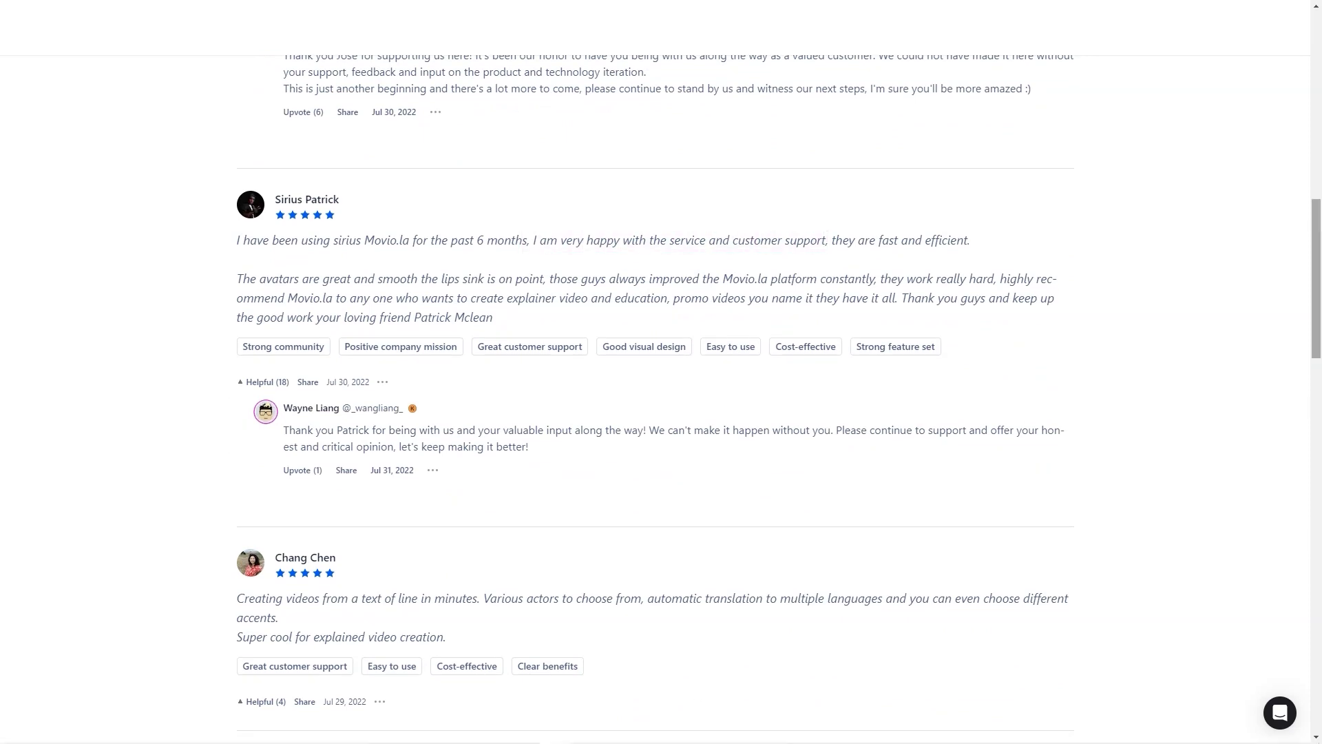
scroll(661, 413, "down", 3)
scroll(661, 413, "down", 3)
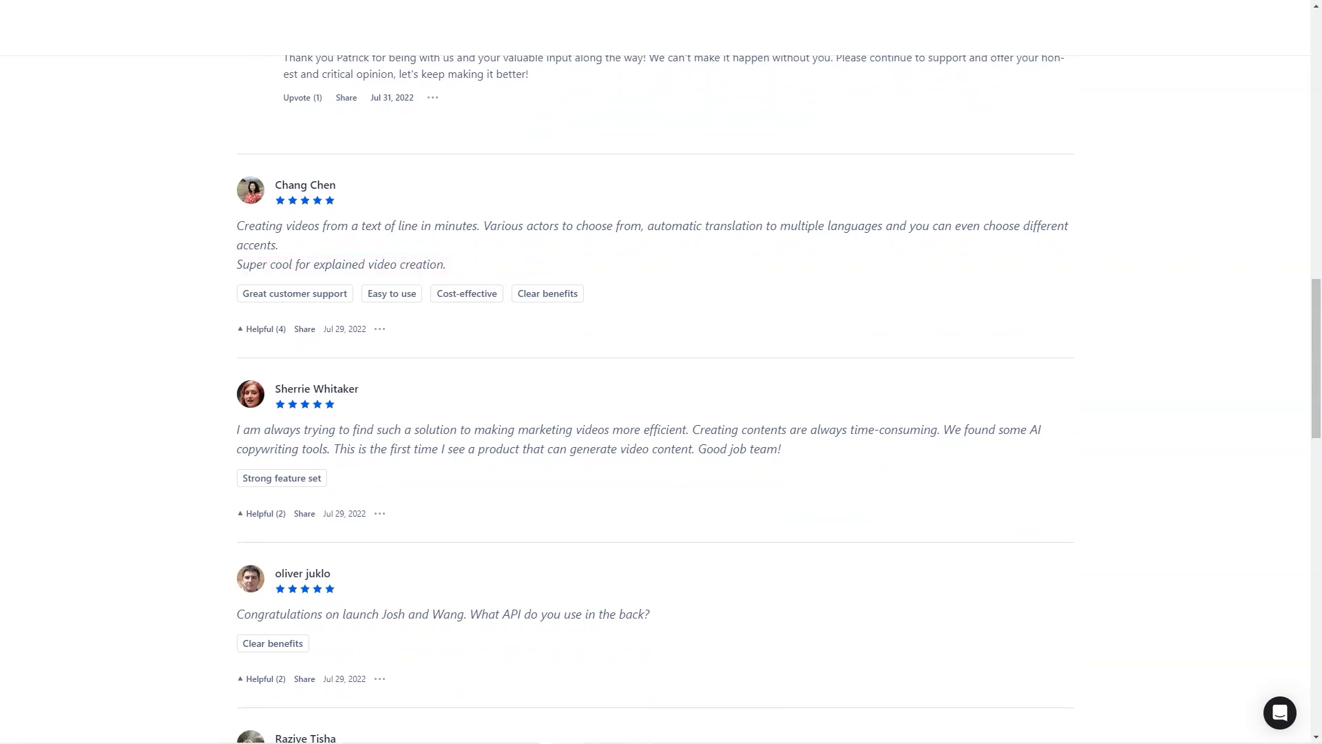
scroll(661, 413, "down", 3)
scroll(662, 413, "down", 3)
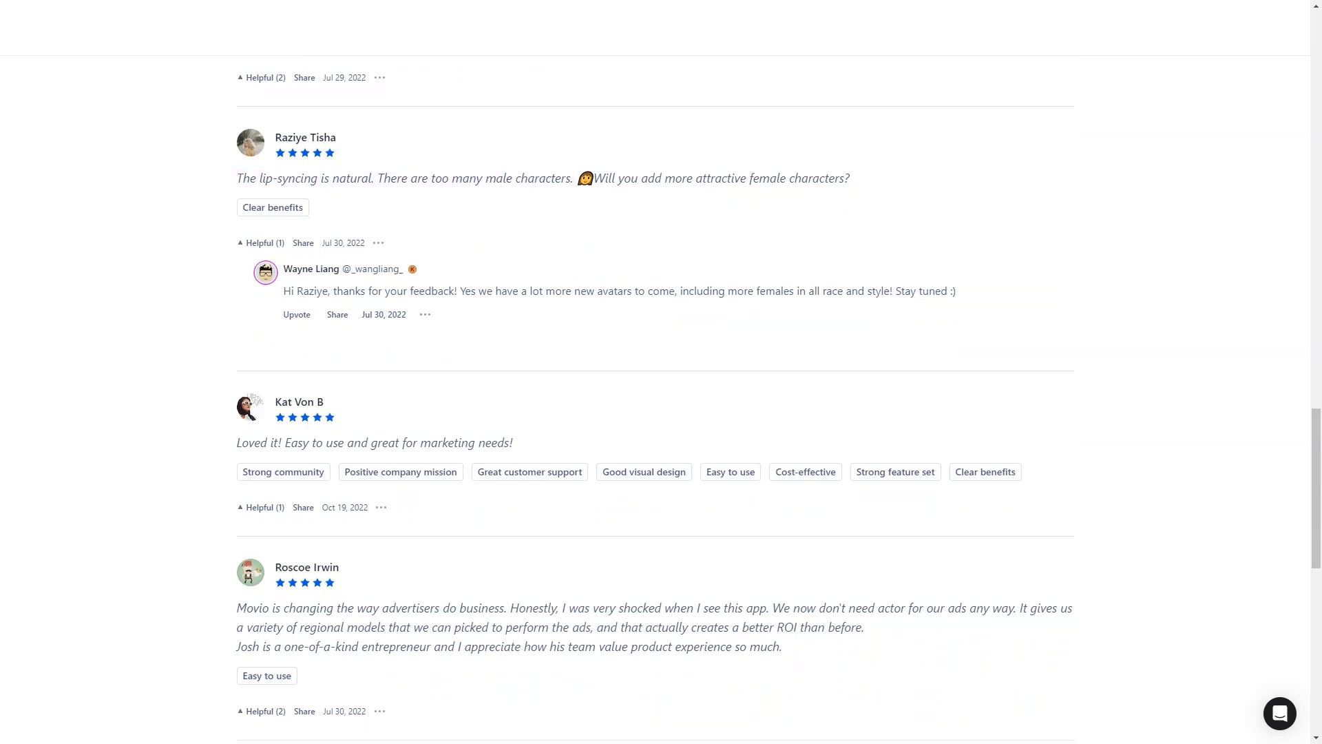
scroll(661, 413, "down", 5)
scroll(661, 414, "down", 3)
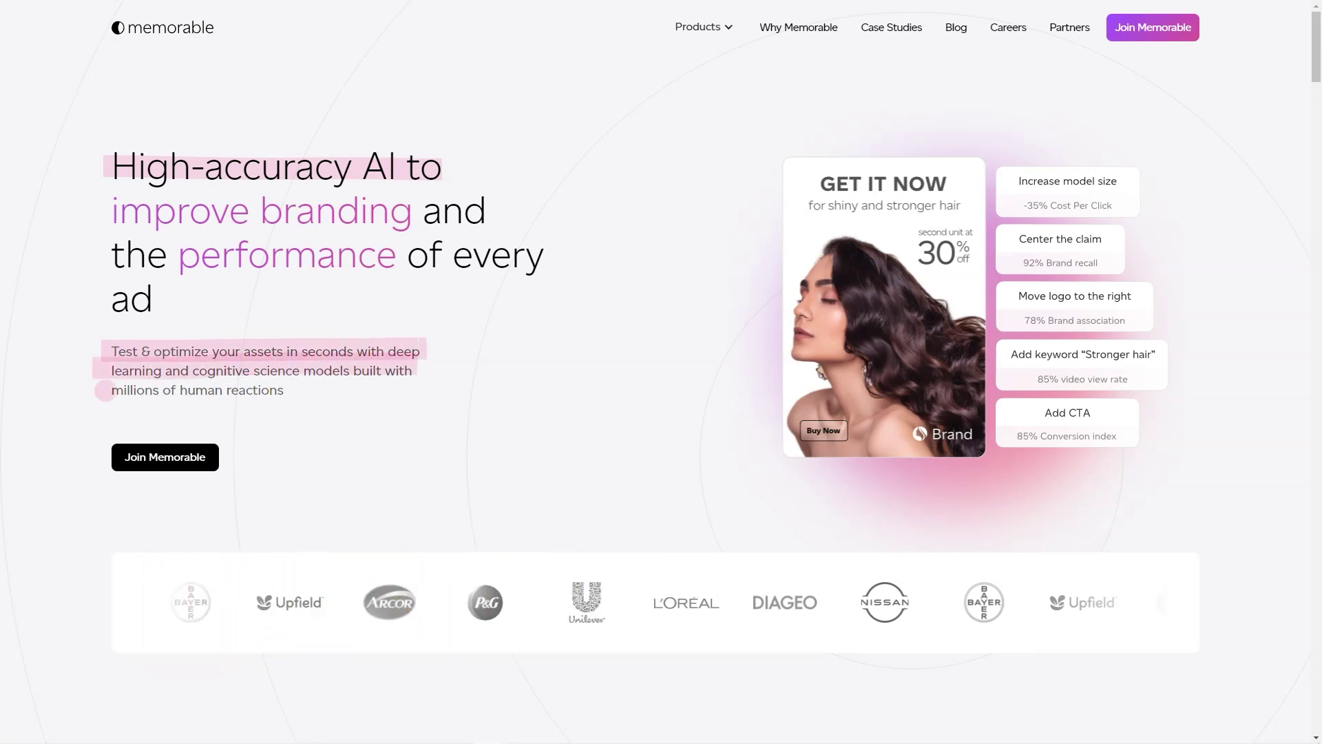
scroll(661, 372, "down", 5)
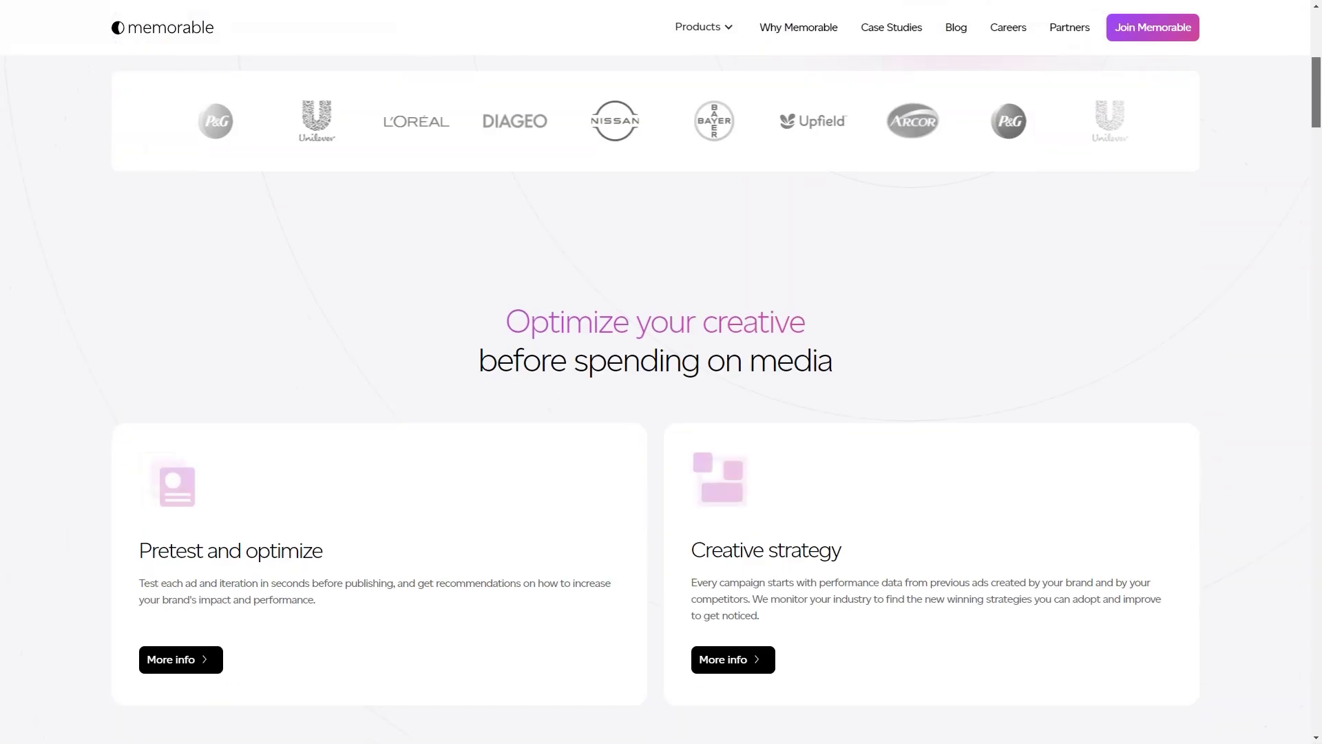
scroll(661, 372, "down", 3)
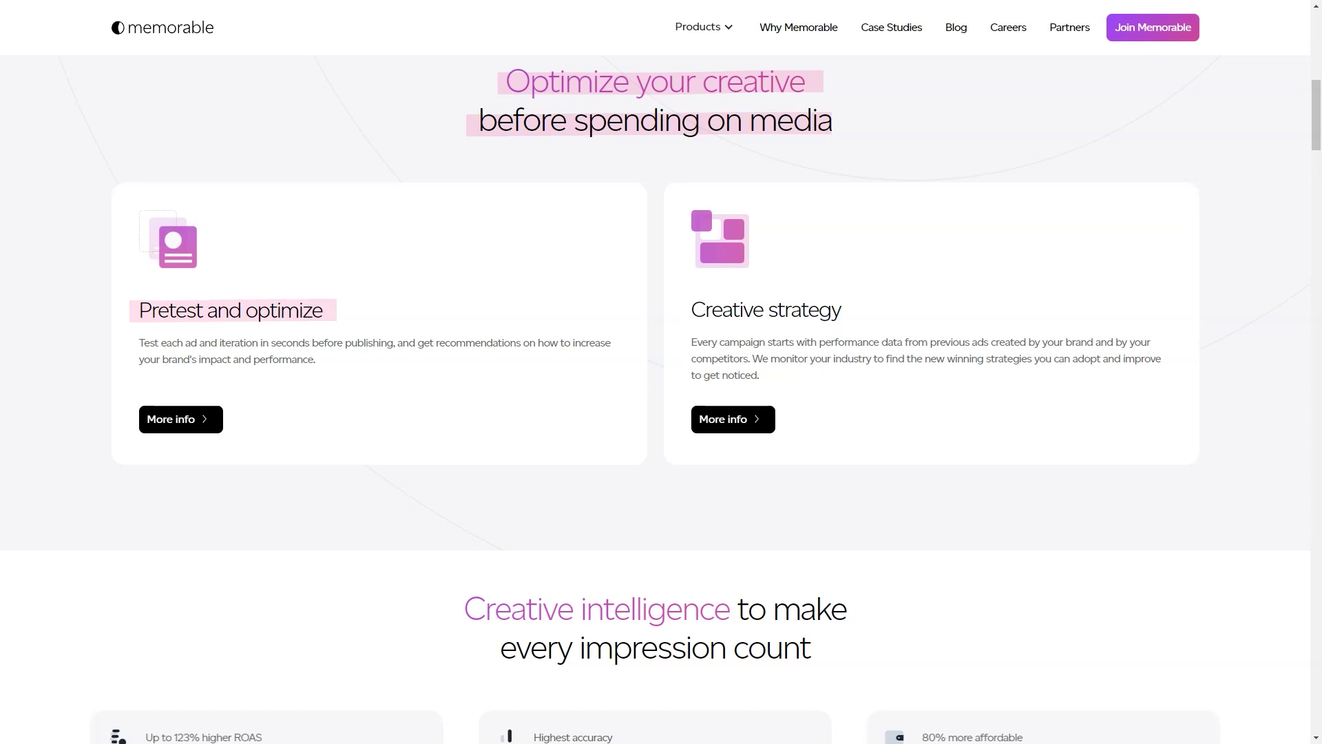
scroll(662, 371, "down", 5)
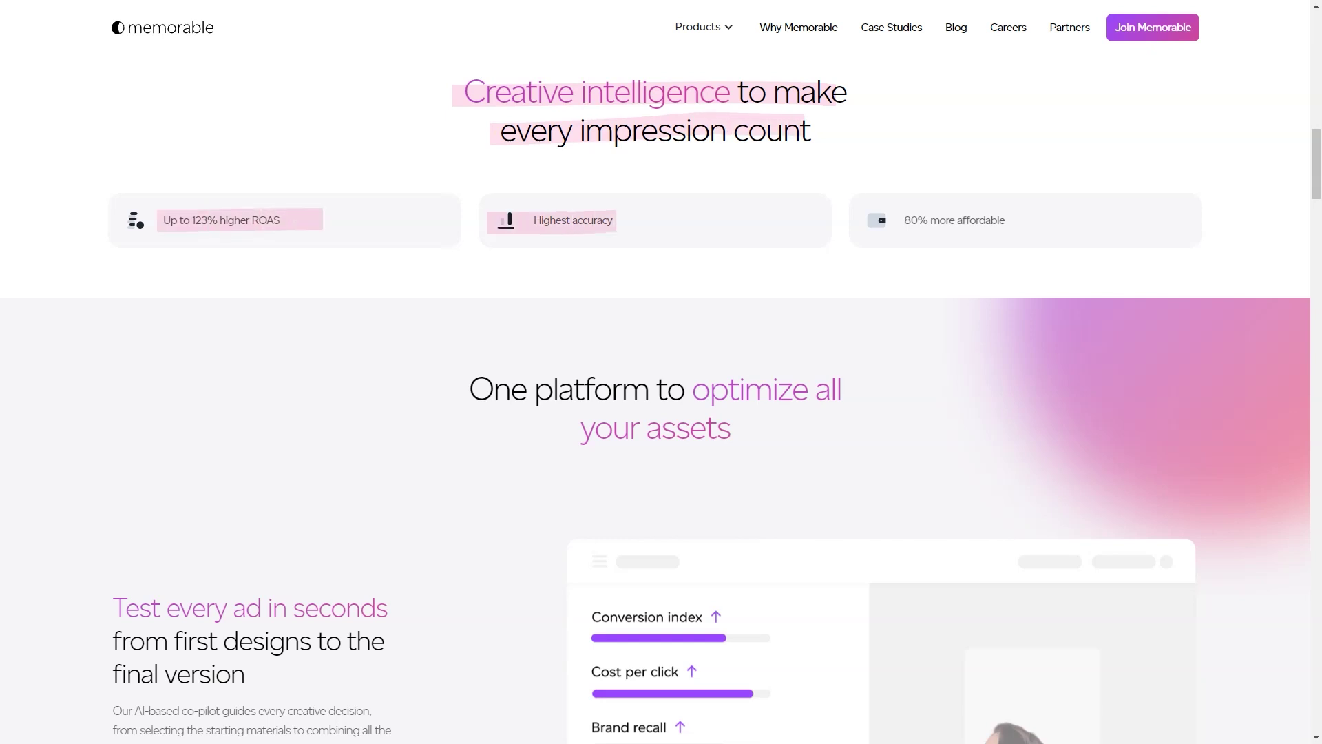
scroll(661, 413, "down", 5)
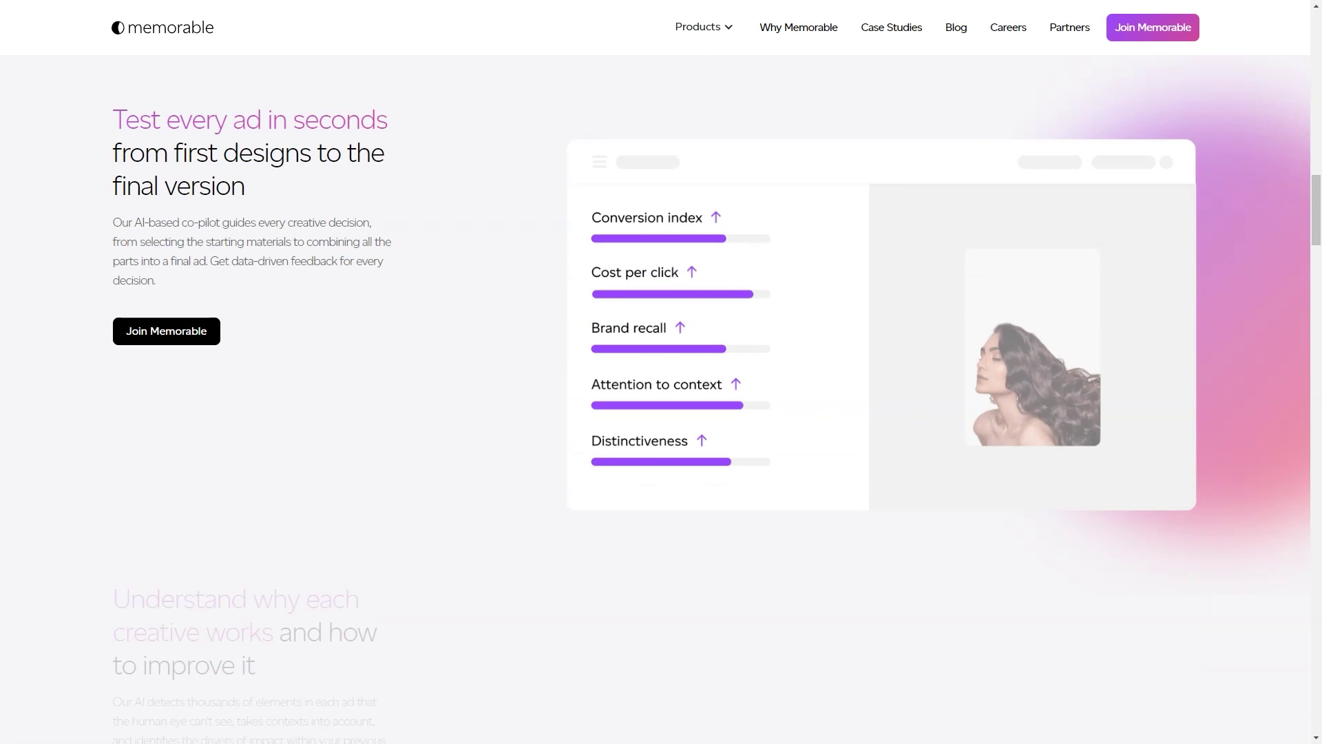
scroll(661, 413, "down", 5)
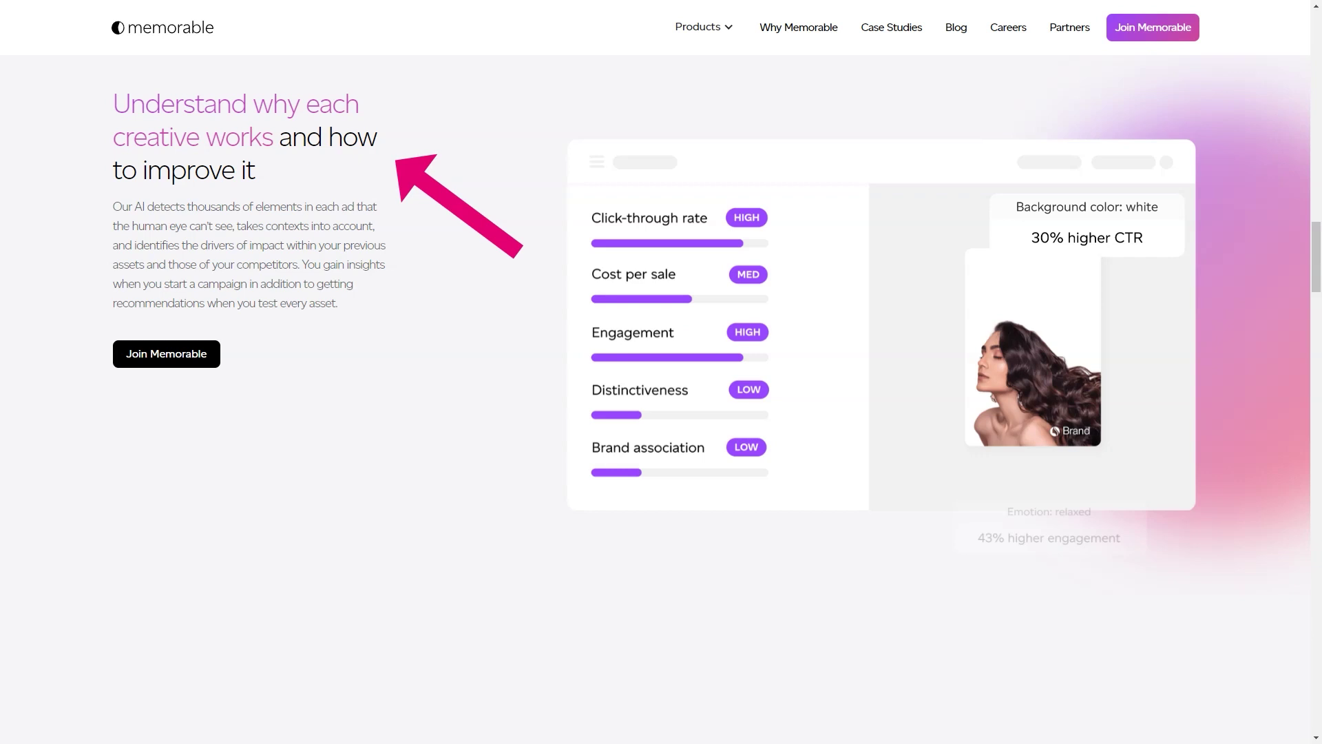
scroll(661, 413, "down", 5)
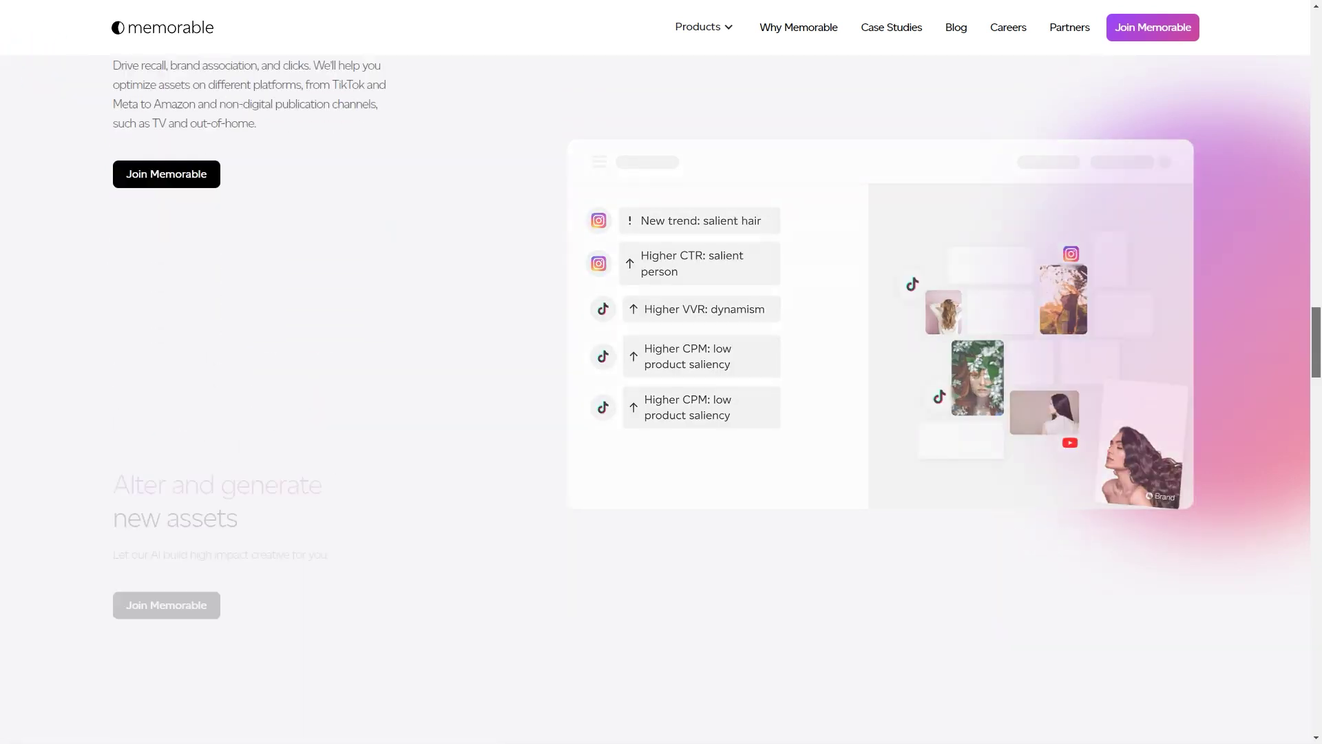
scroll(661, 414, "down", 5)
scroll(661, 413, "down", 3)
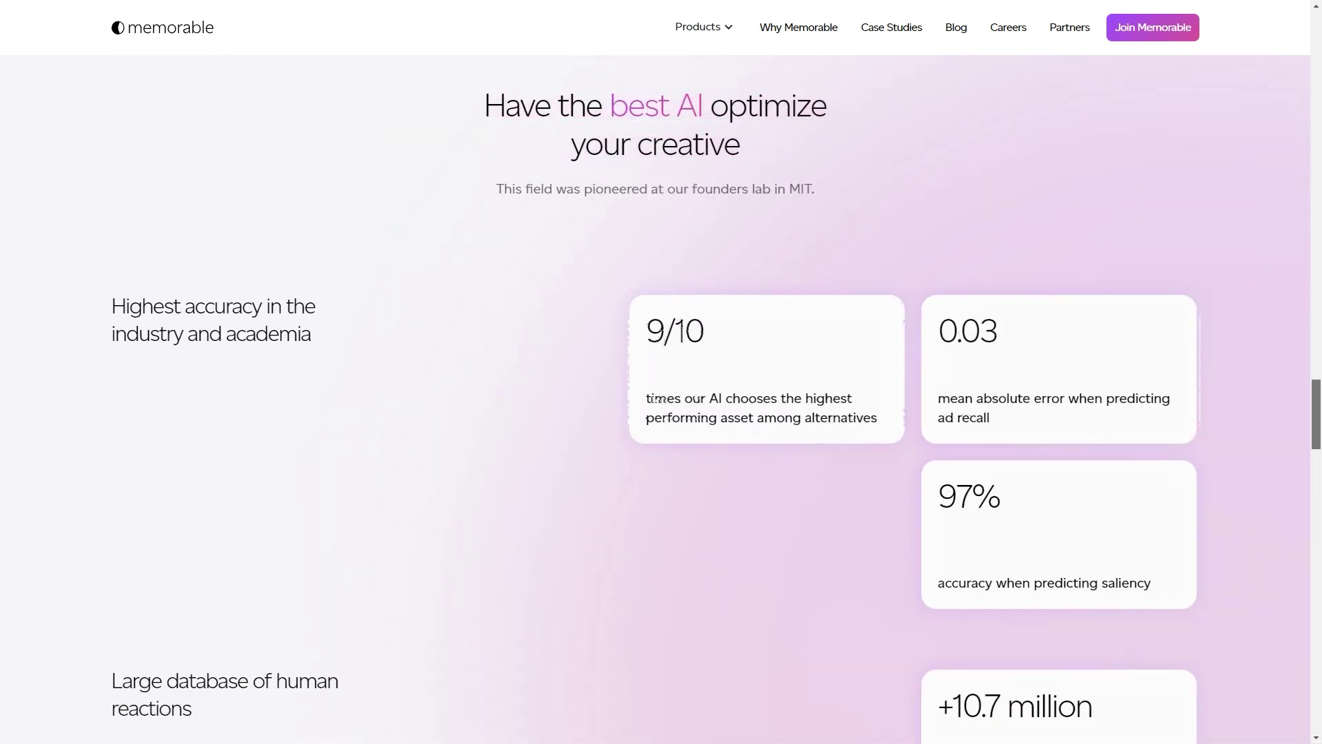
scroll(661, 413, "down", 8)
scroll(662, 413, "down", 5)
scroll(661, 413, "down", 2)
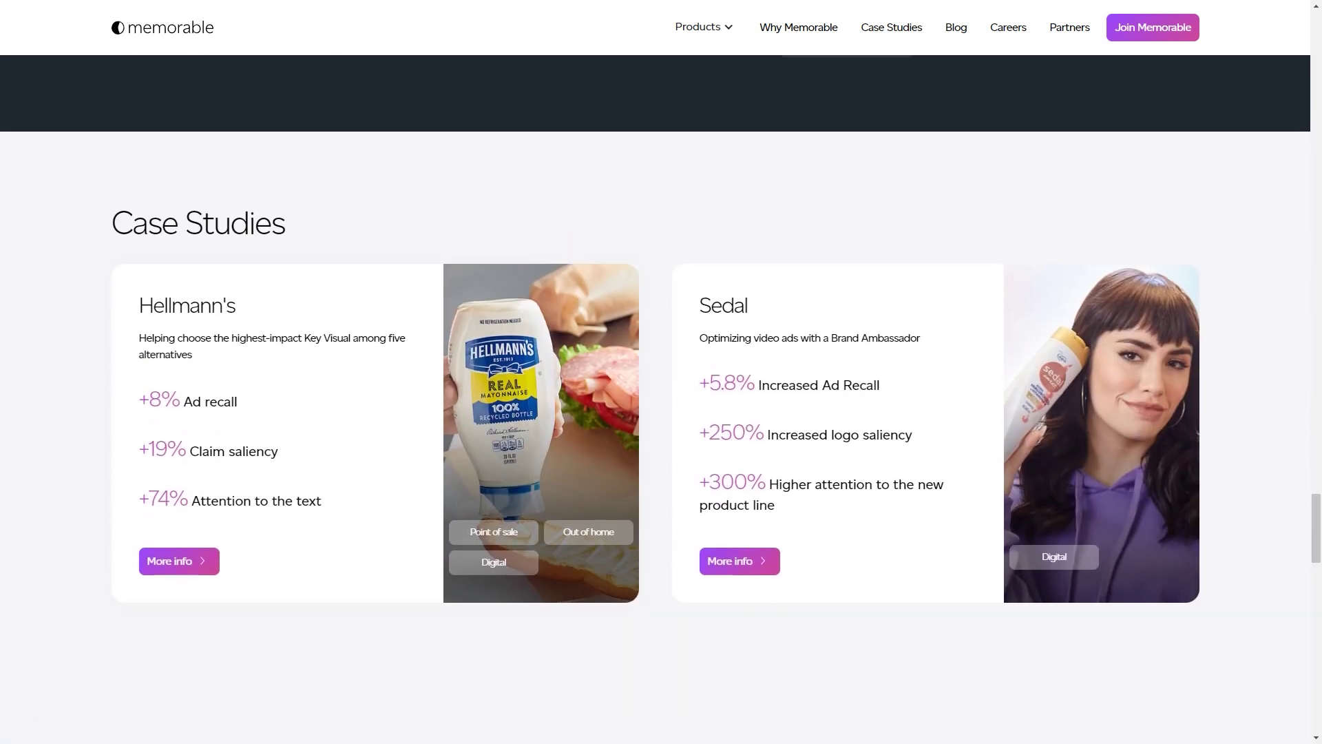
scroll(661, 414, "down", 5)
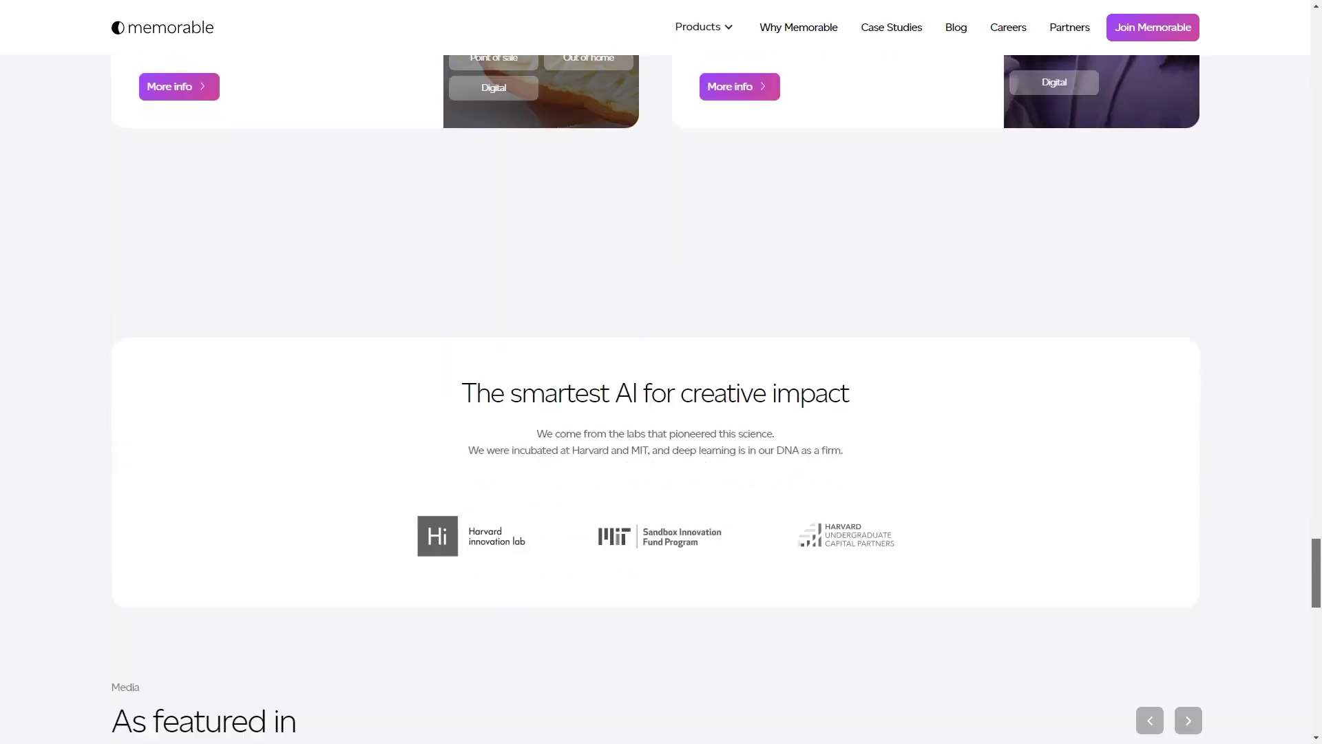
scroll(661, 413, "down", 4)
scroll(661, 413, "down", 4)
scroll(661, 413, "down", 1)
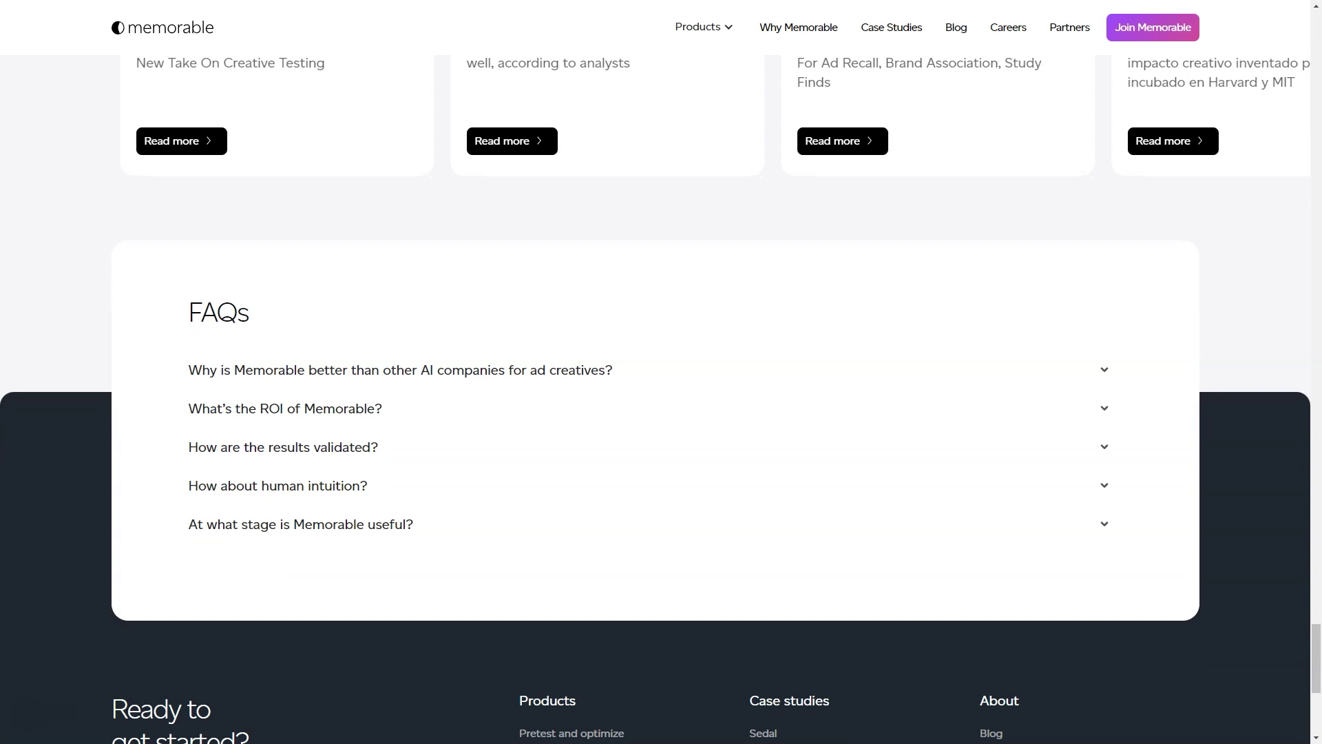
Jump back to the top of the Memorable homepage
key("Home")
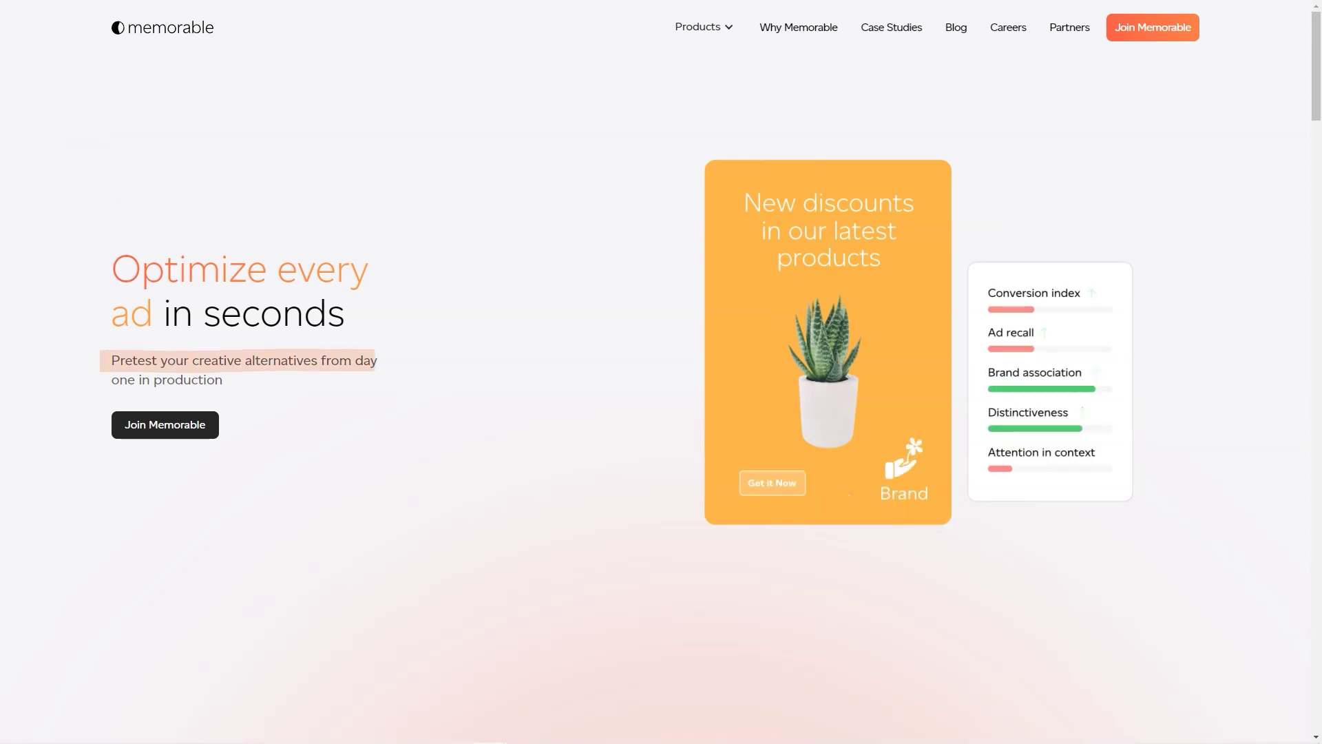
scroll(661, 413, "down", 10)
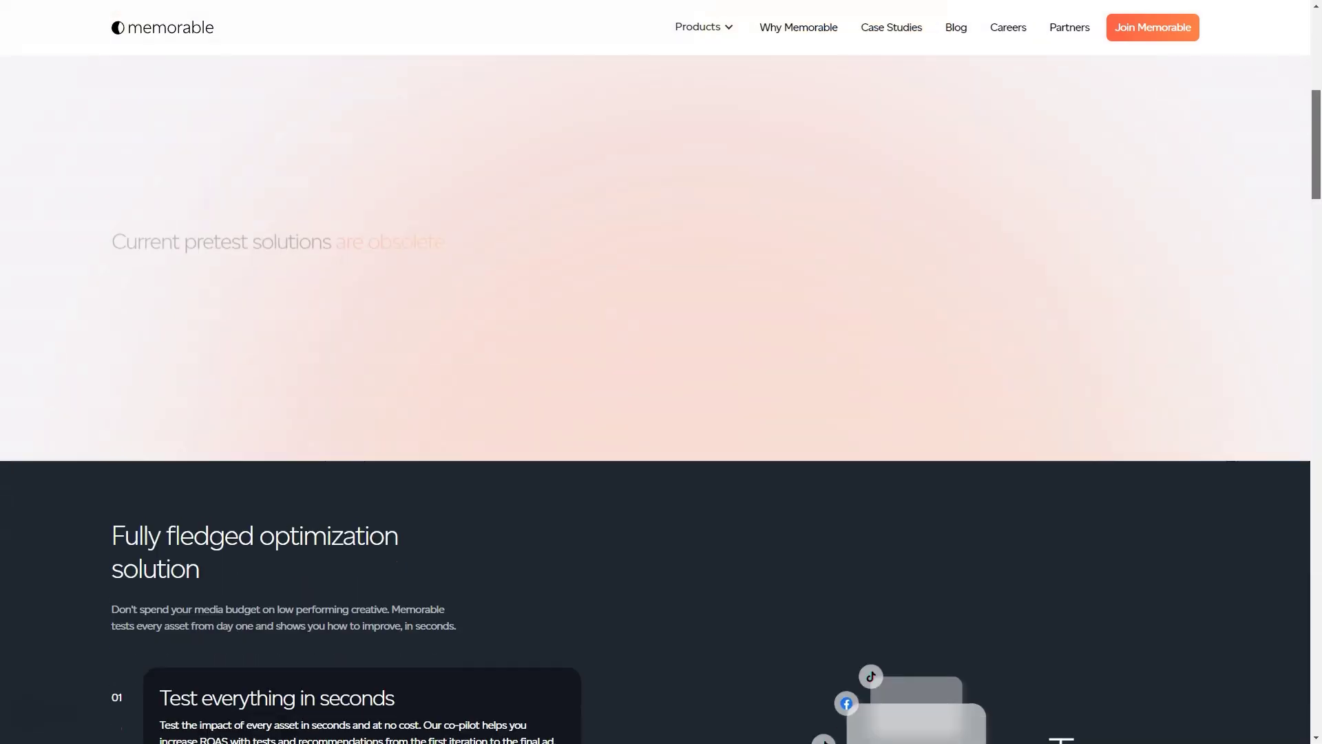
scroll(662, 414, "down", 1)
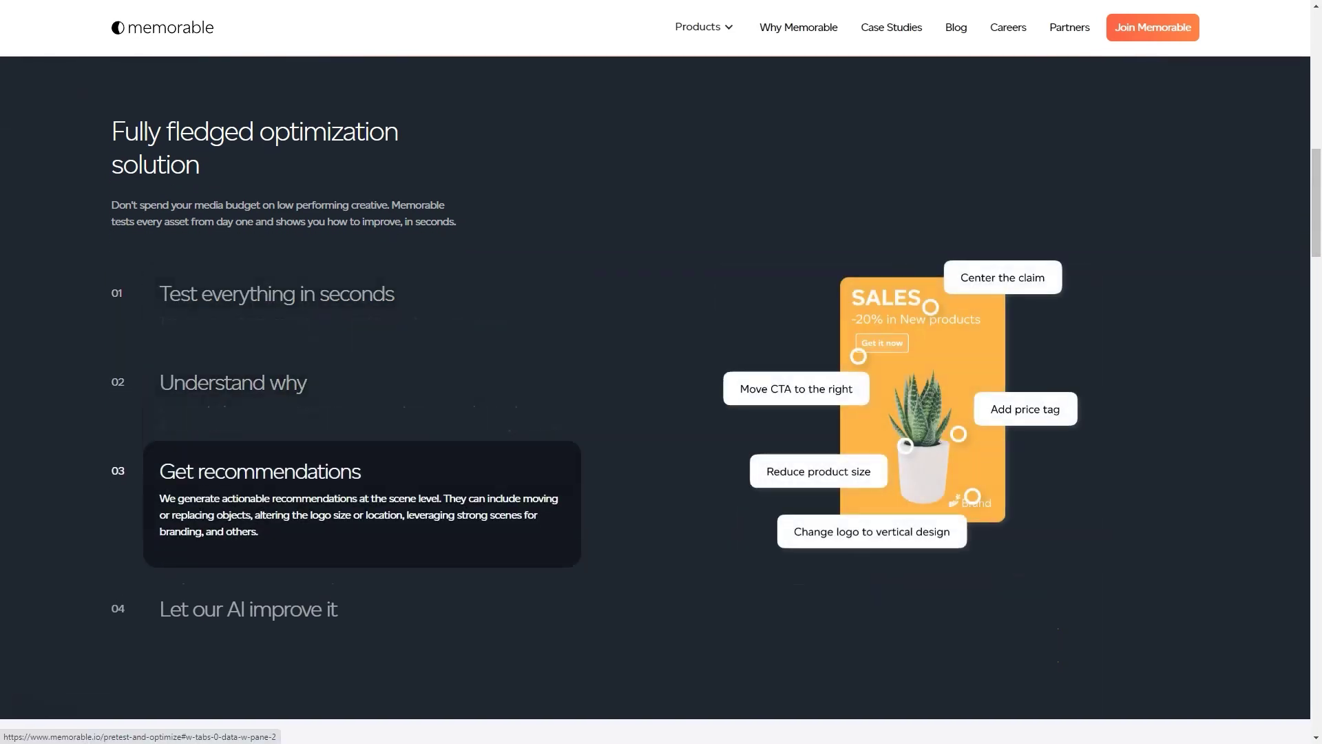
scroll(661, 413, "down", 1)
scroll(662, 413, "down", 6)
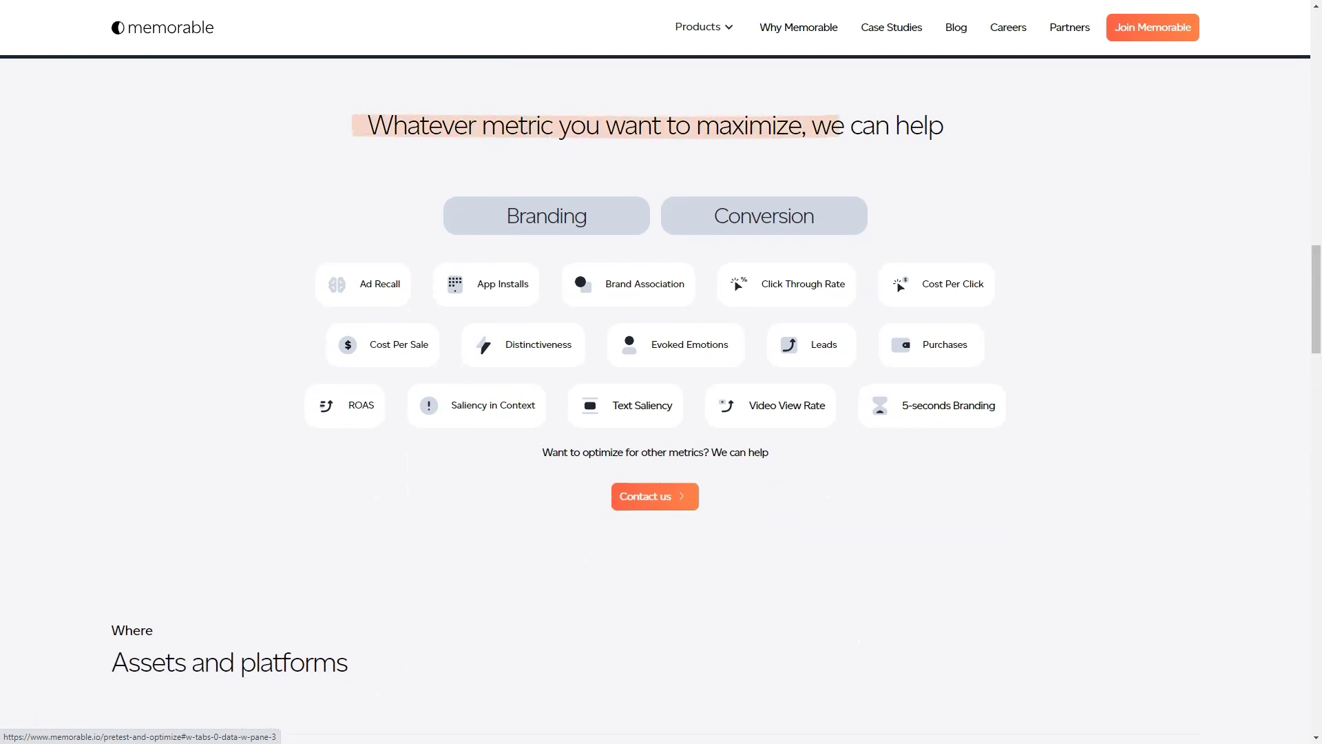
scroll(661, 413, "down", 5)
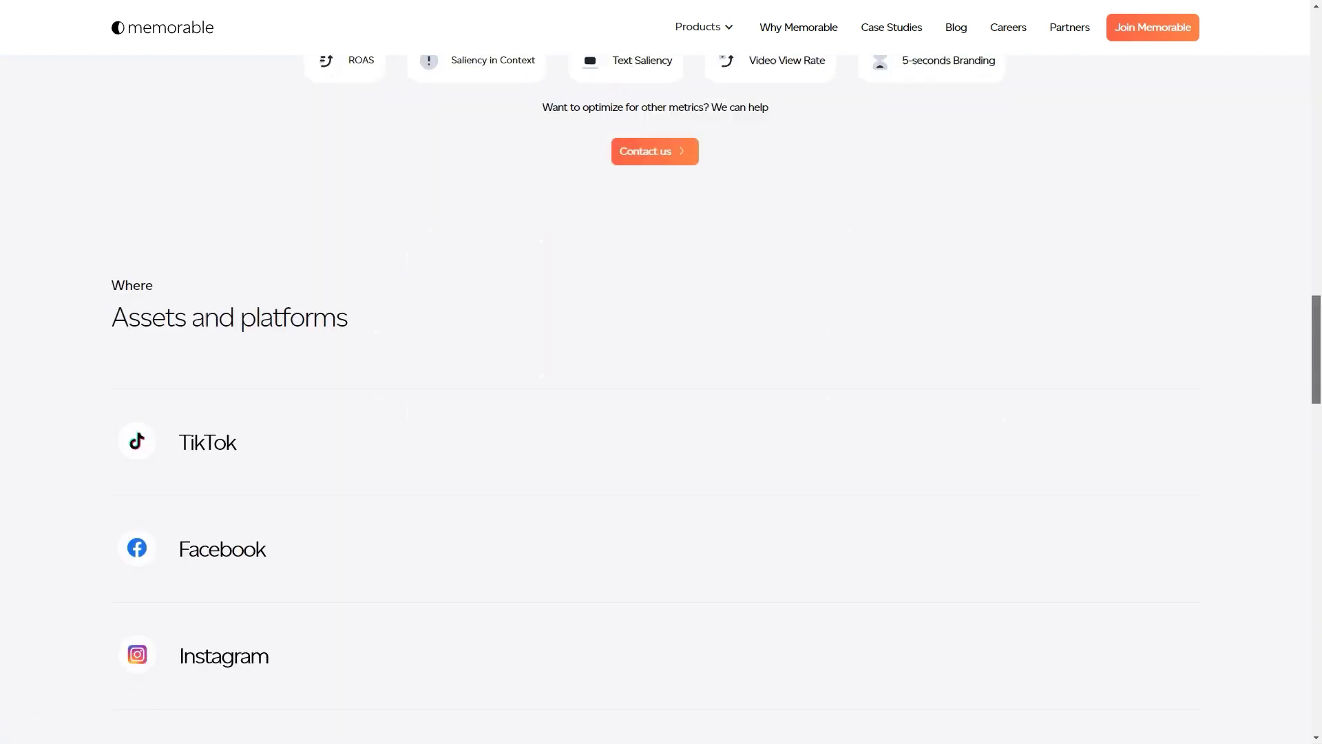
scroll(661, 414, "down", 2)
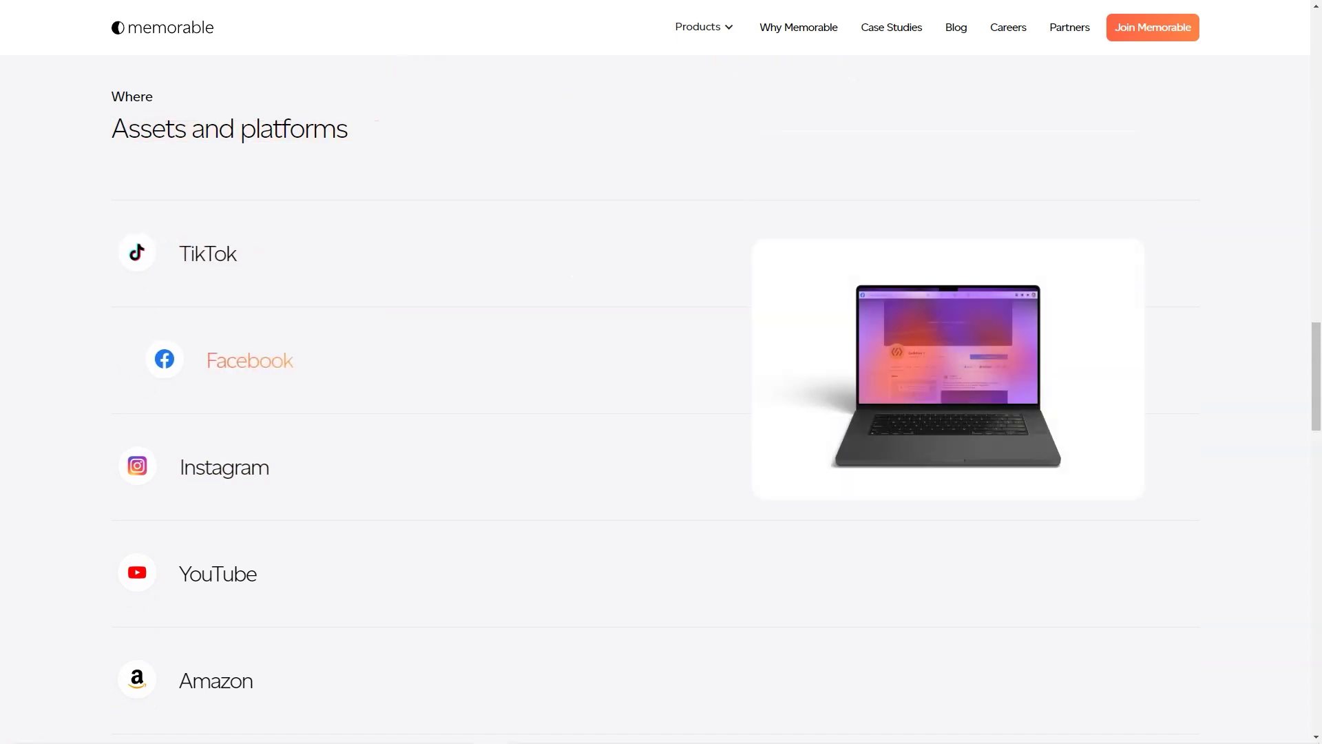
scroll(227, 466, "down", 1)
scroll(228, 464, "down", 1)
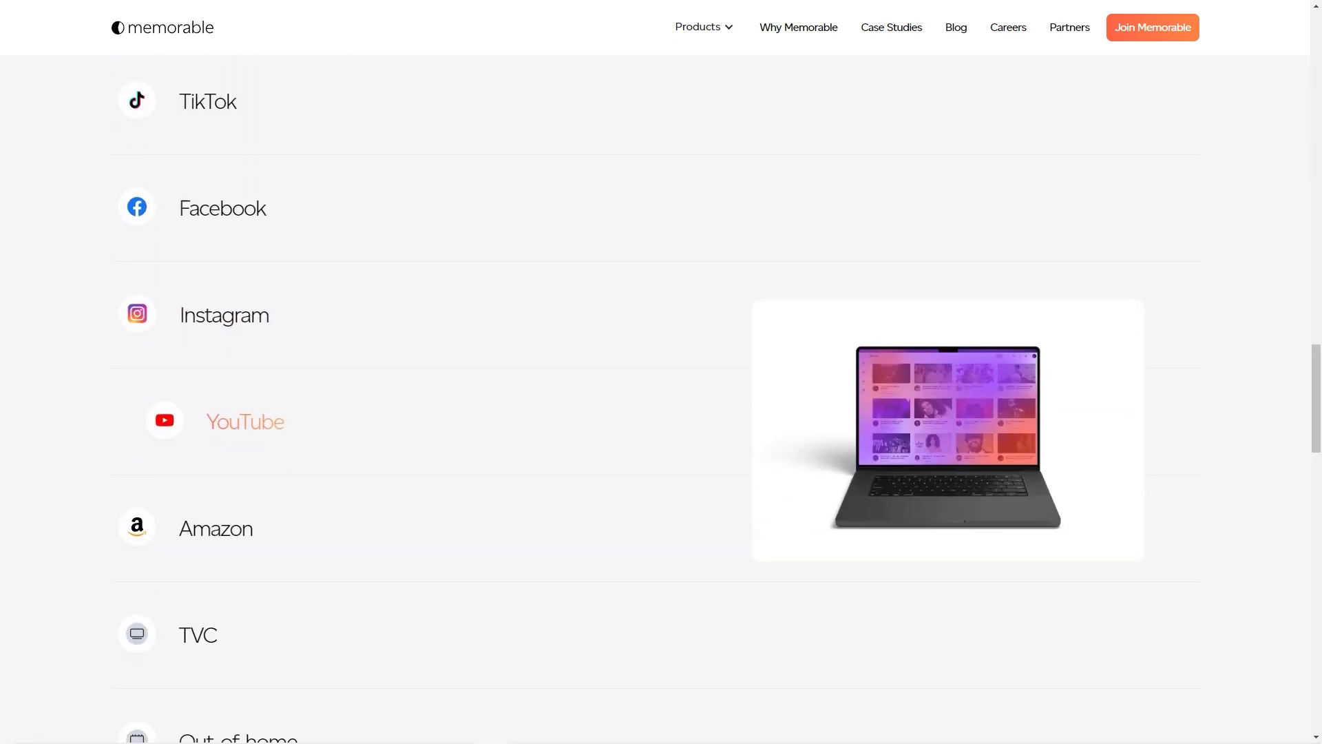
scroll(227, 464, "down", 2)
scroll(227, 466, "down", 3)
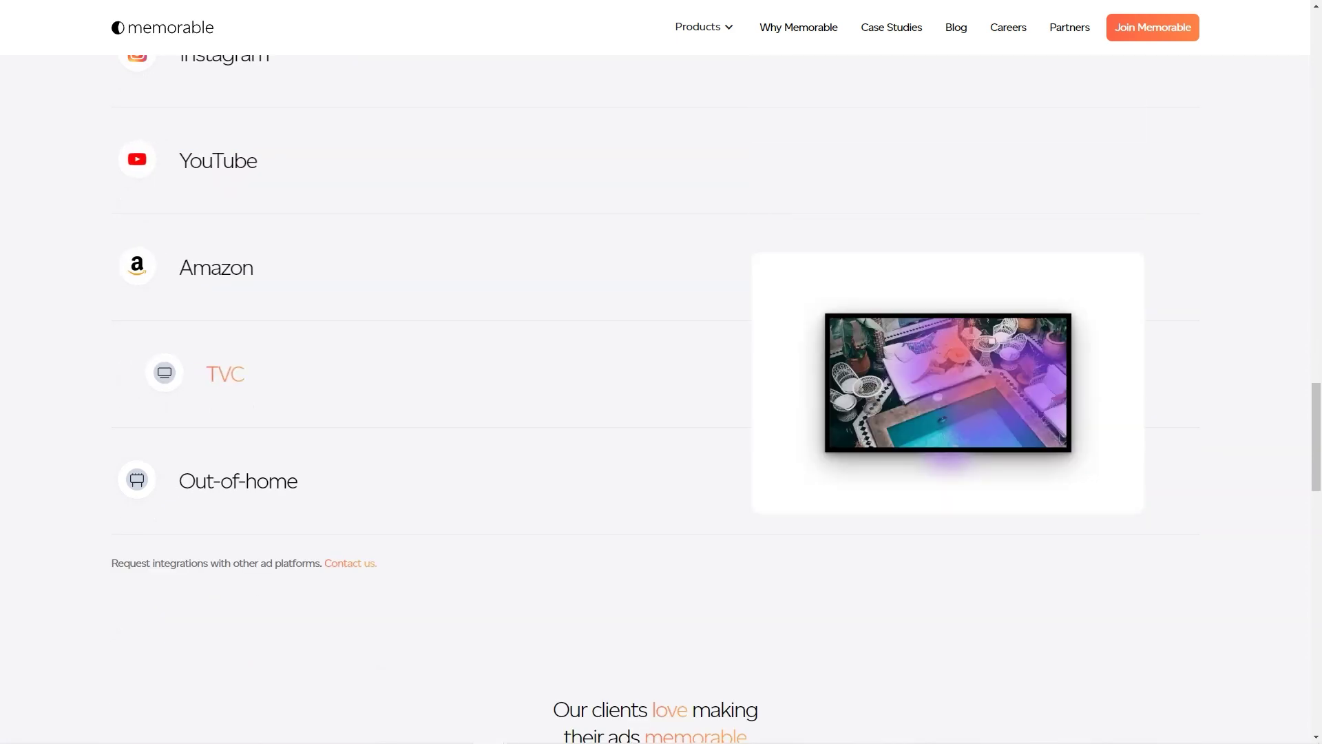
scroll(661, 413, "down", 5)
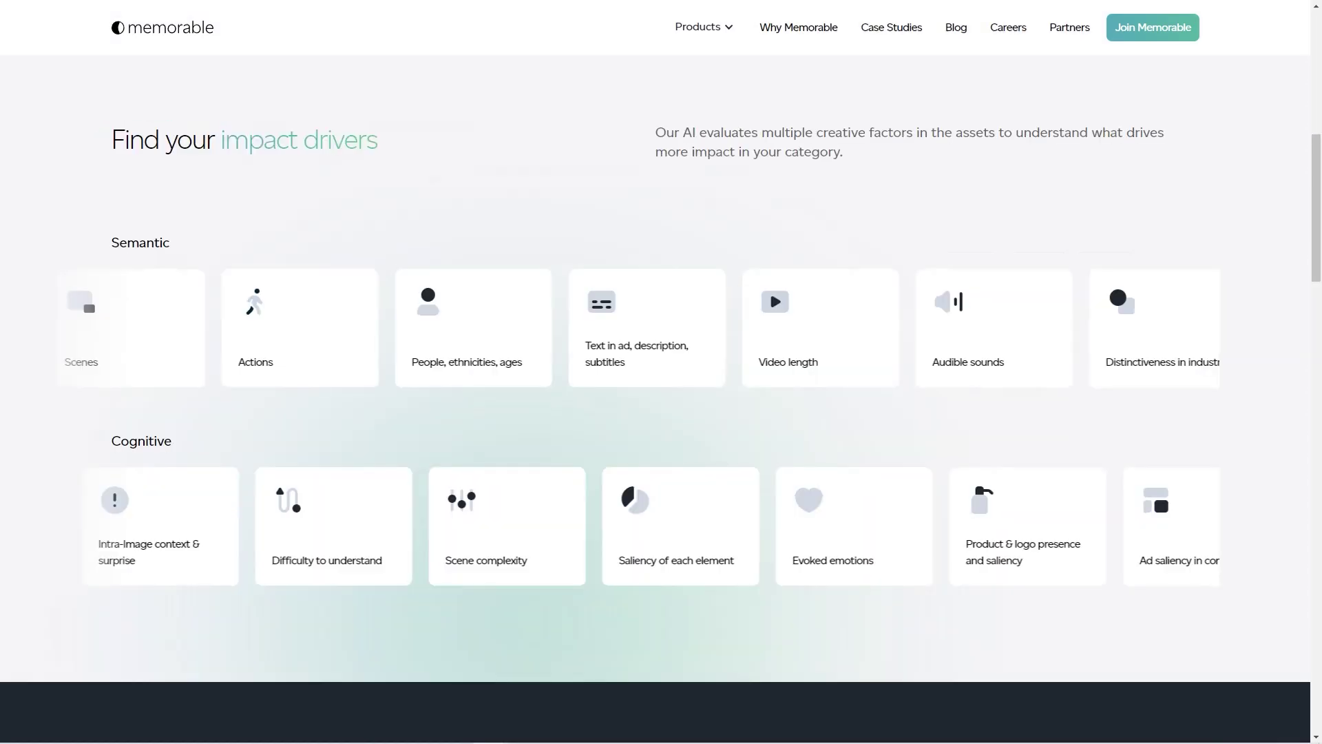
scroll(661, 414, "down", 10)
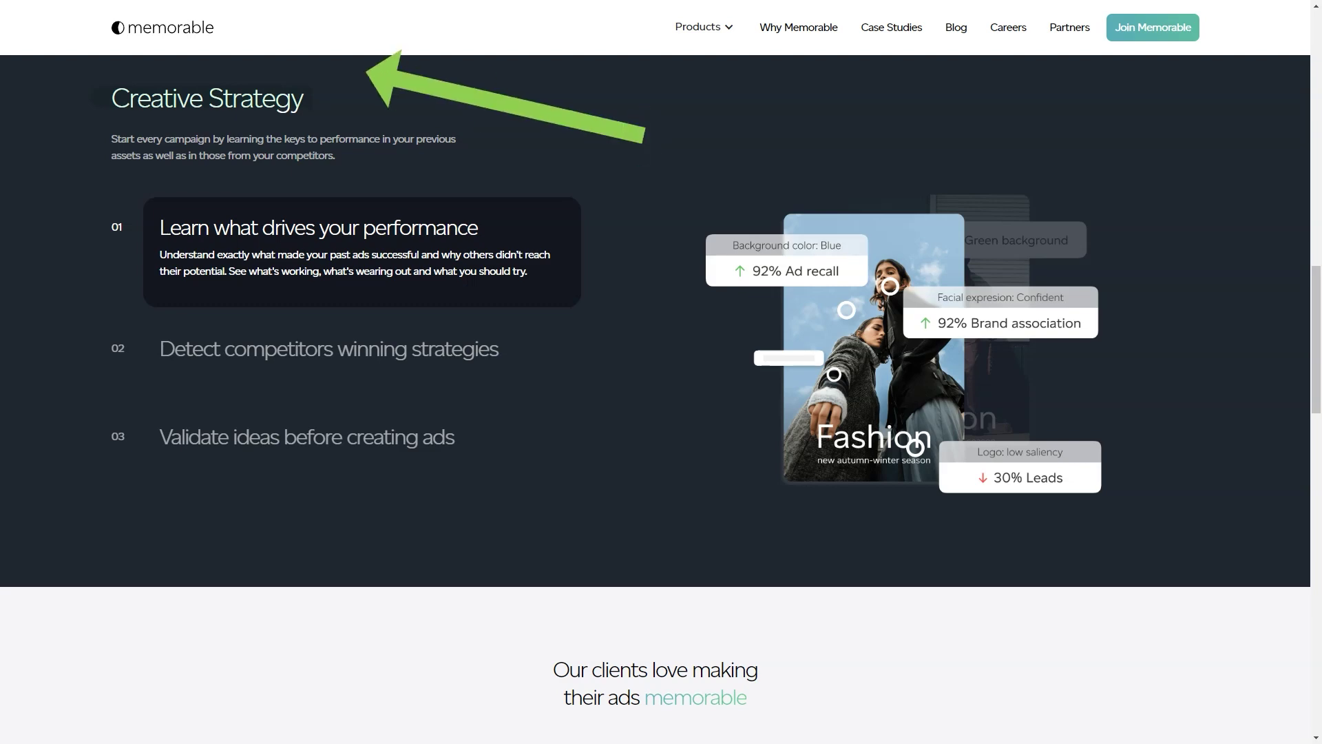
Show the steps for detecting competitors' winning strategies and validating ideas before creating ads
left_click(328, 349)
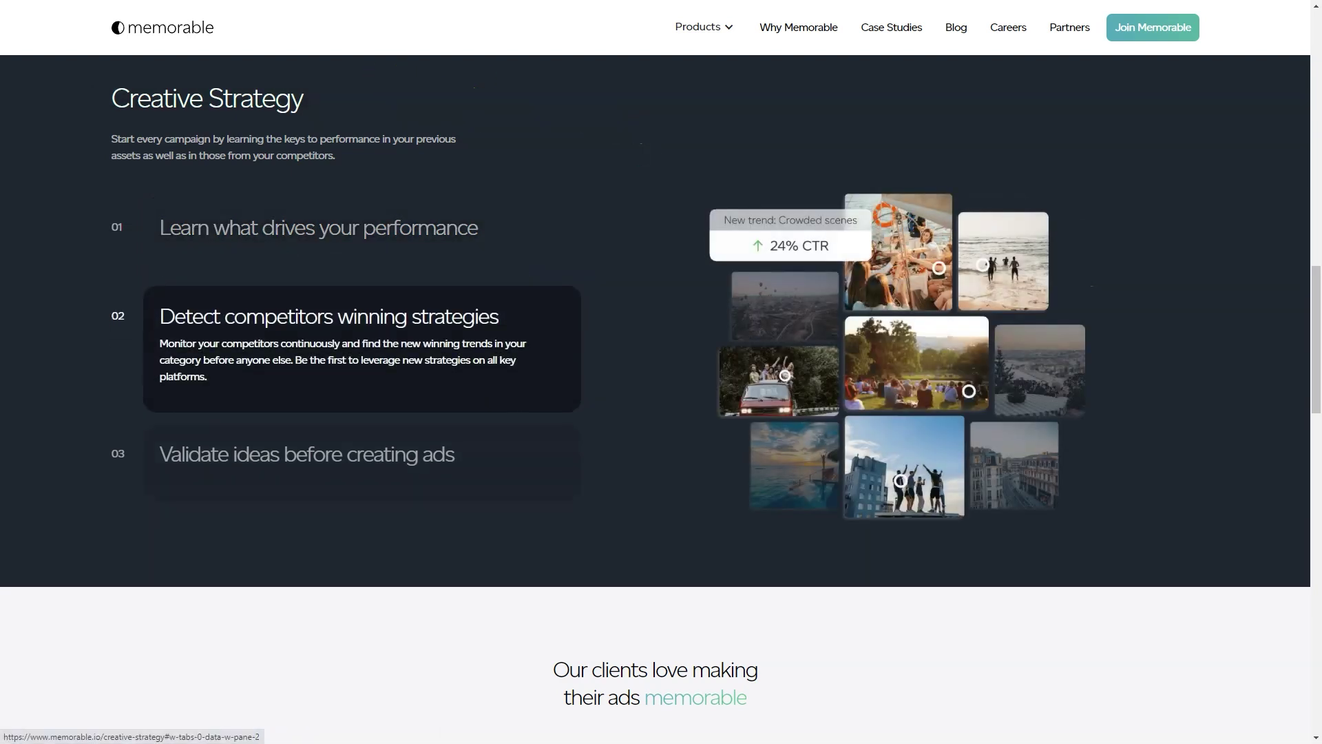
left_click(306, 437)
scroll(661, 414, "down", 8)
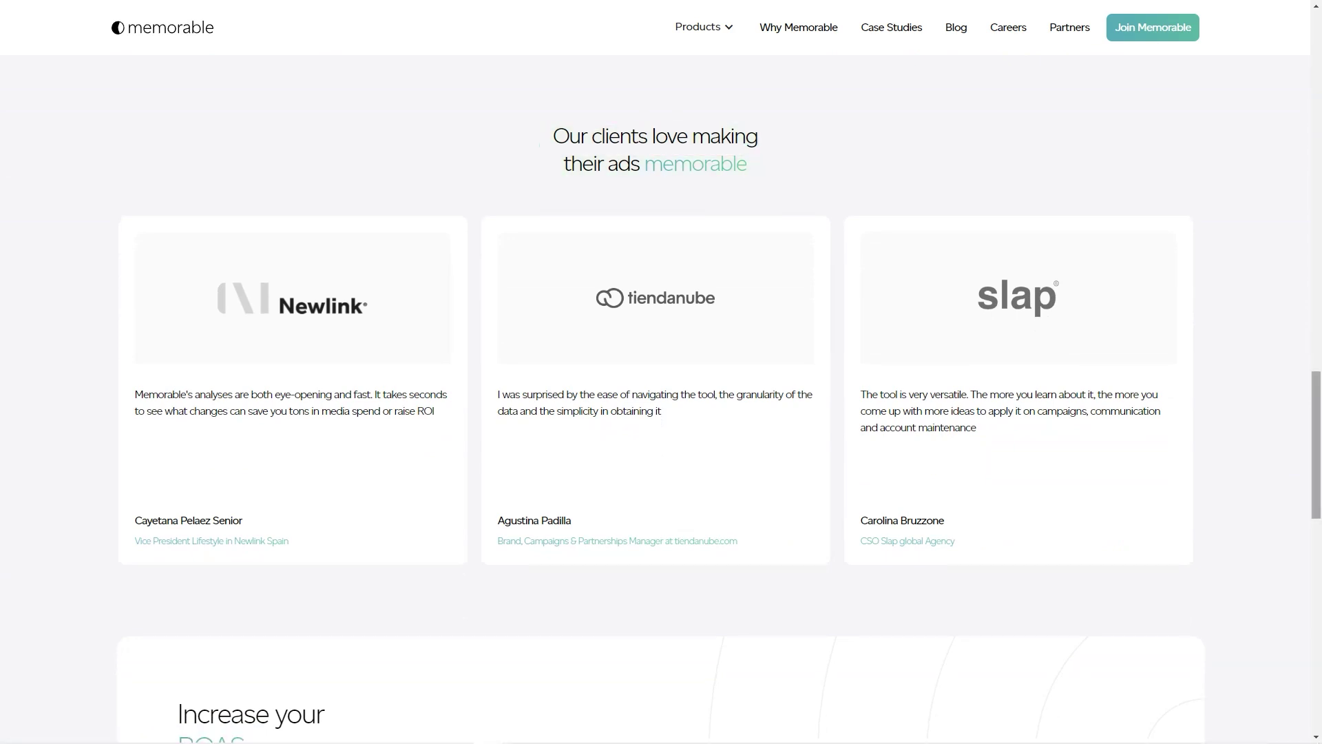
scroll(661, 414, "down", 6)
scroll(661, 414, "down", 1)
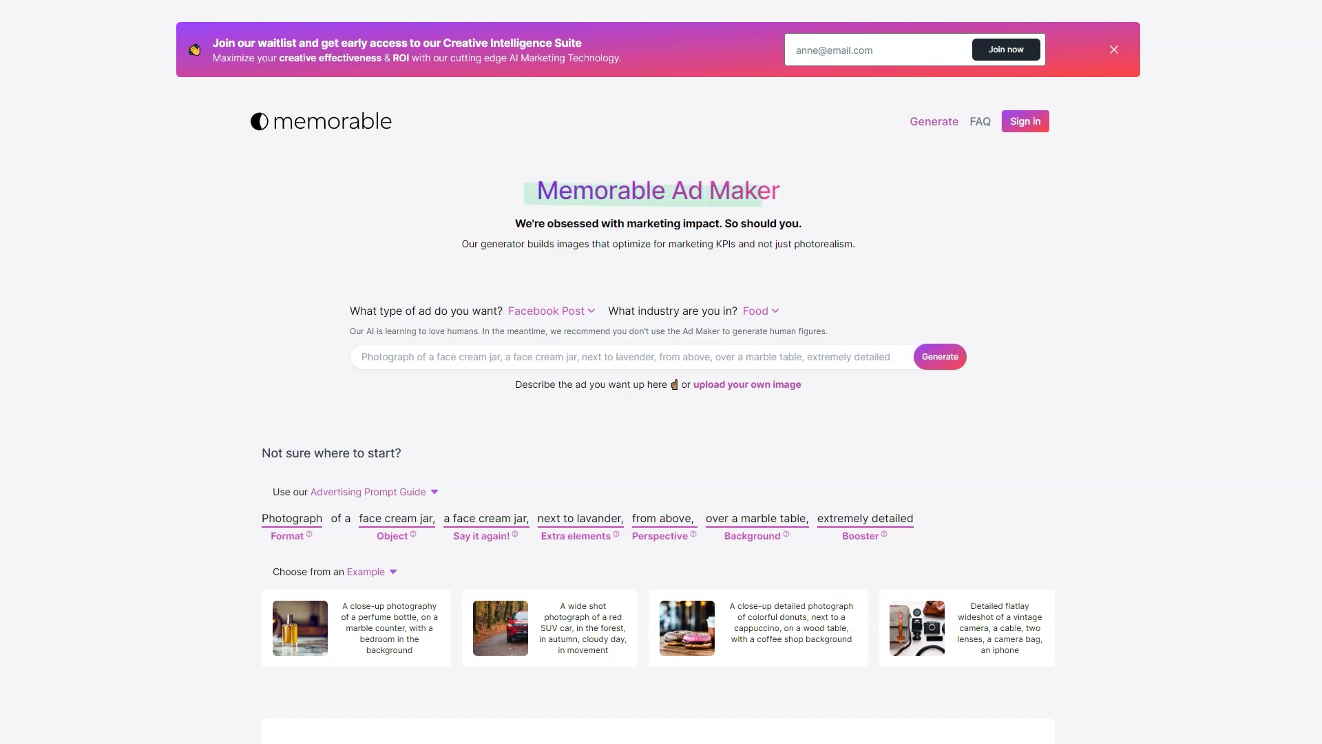
scroll(662, 413, "down", 2)
scroll(661, 413, "down", 4)
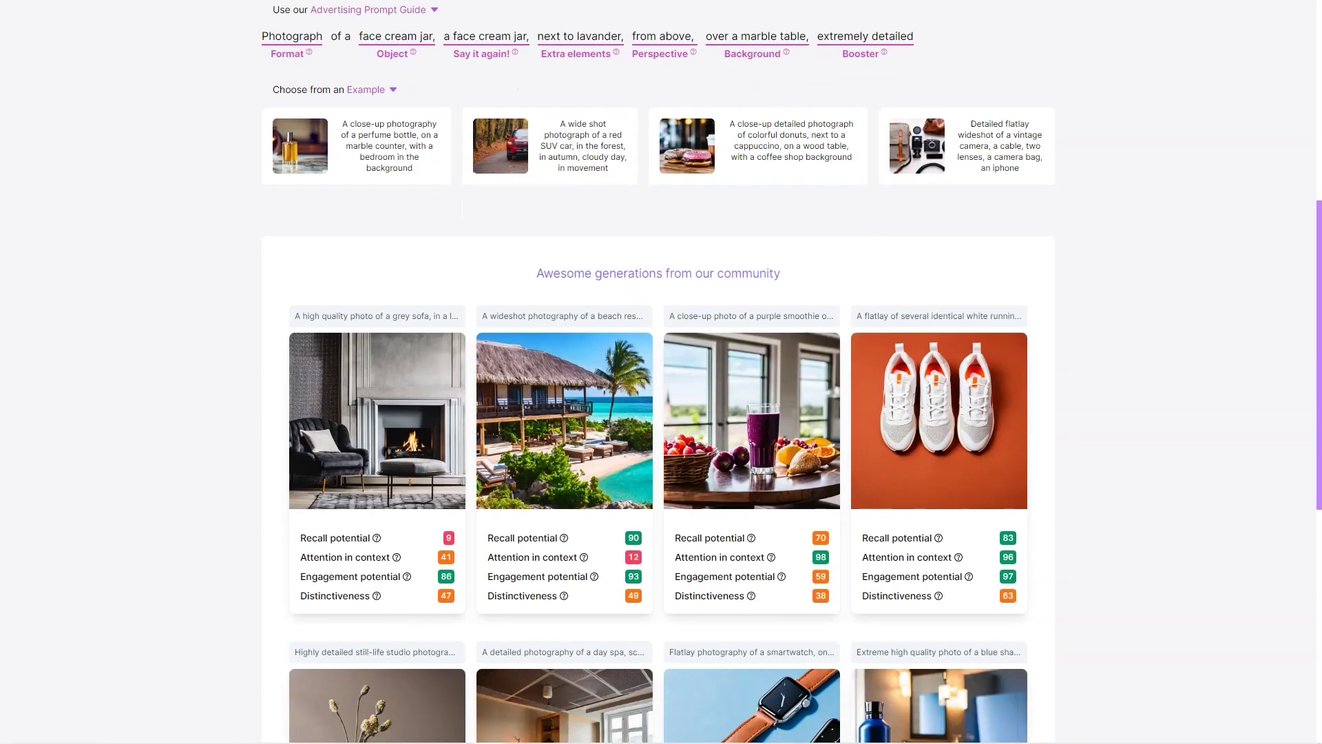
scroll(662, 413, "down", 4)
scroll(661, 413, "down", 3)
scroll(661, 414, "down", 3)
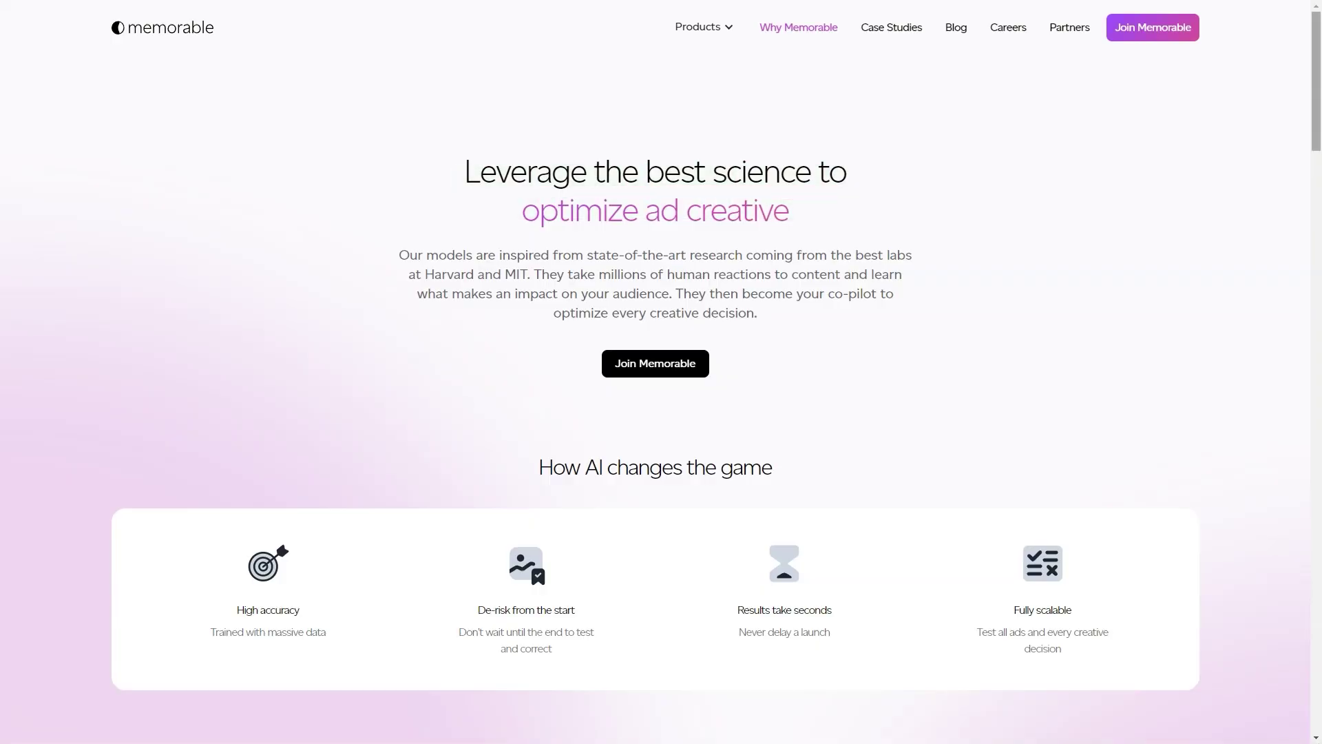
scroll(662, 413, "down", 4)
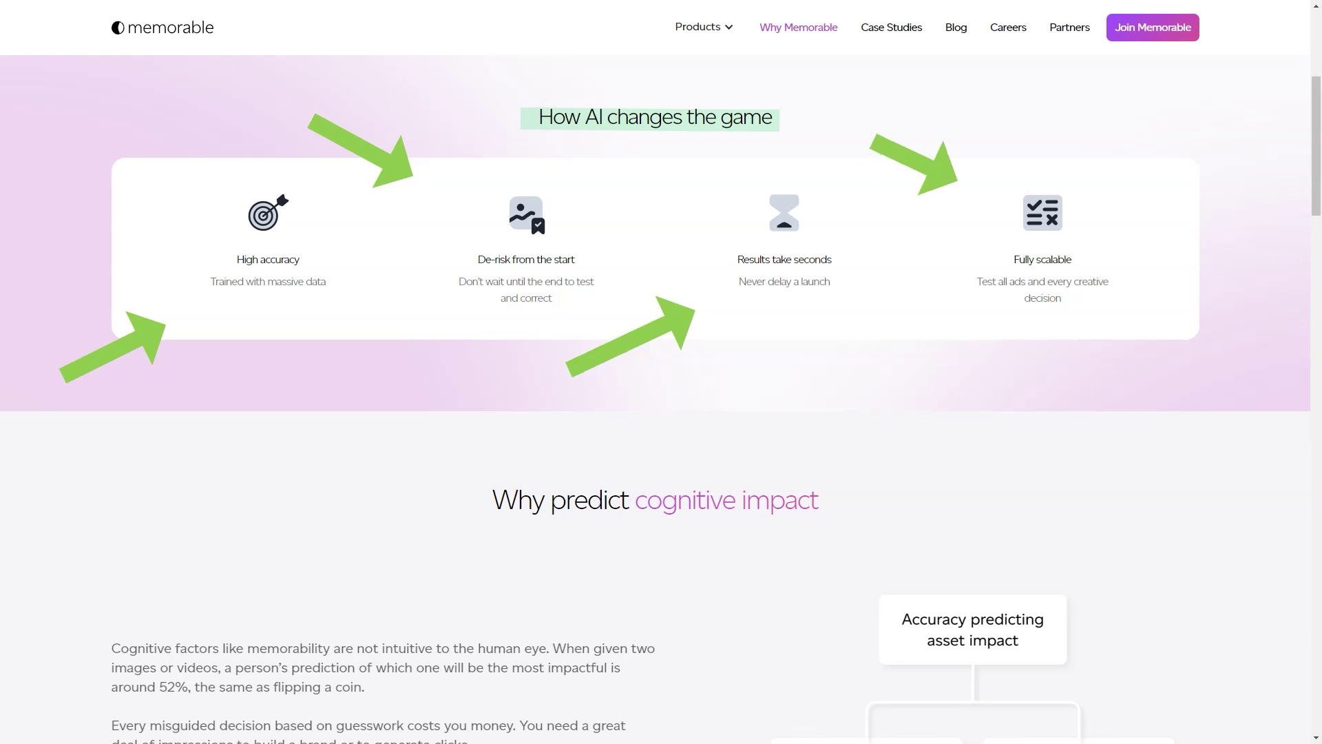
scroll(661, 413, "down", 4)
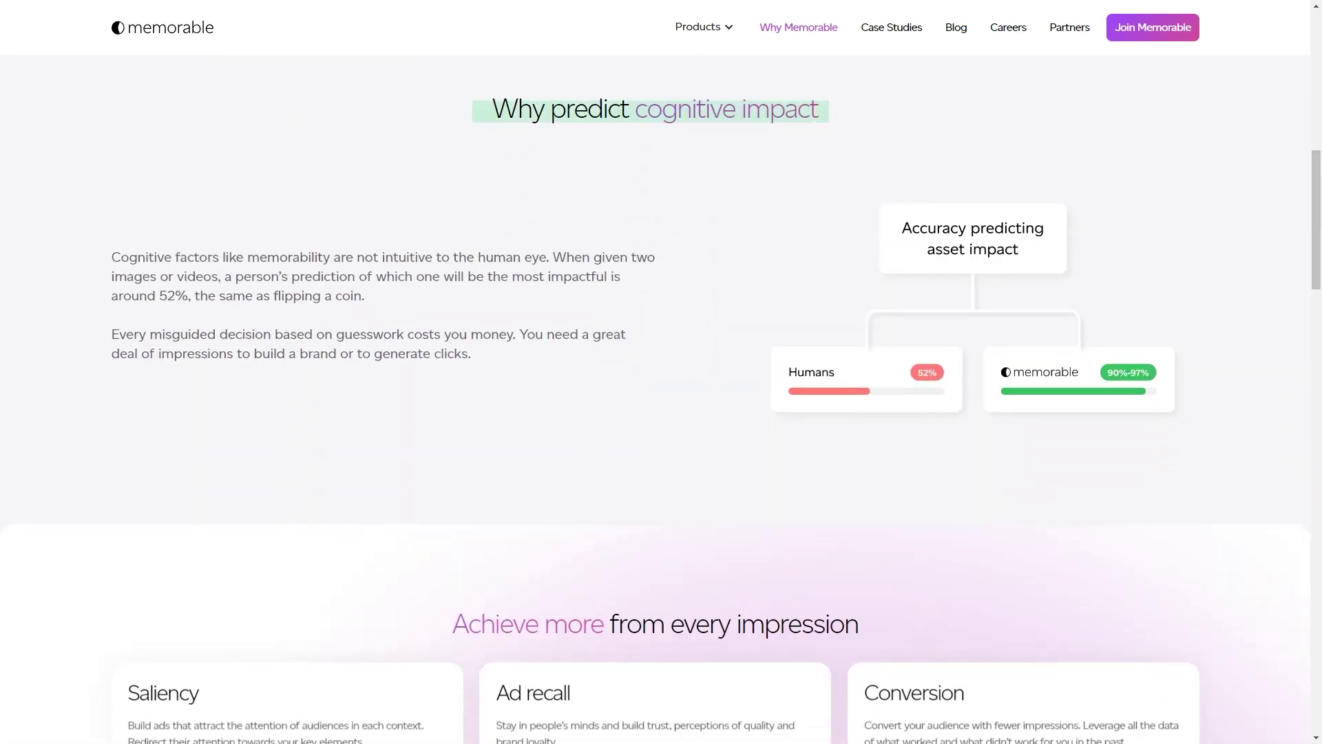
scroll(661, 414, "down", 1)
scroll(661, 414, "down", 4)
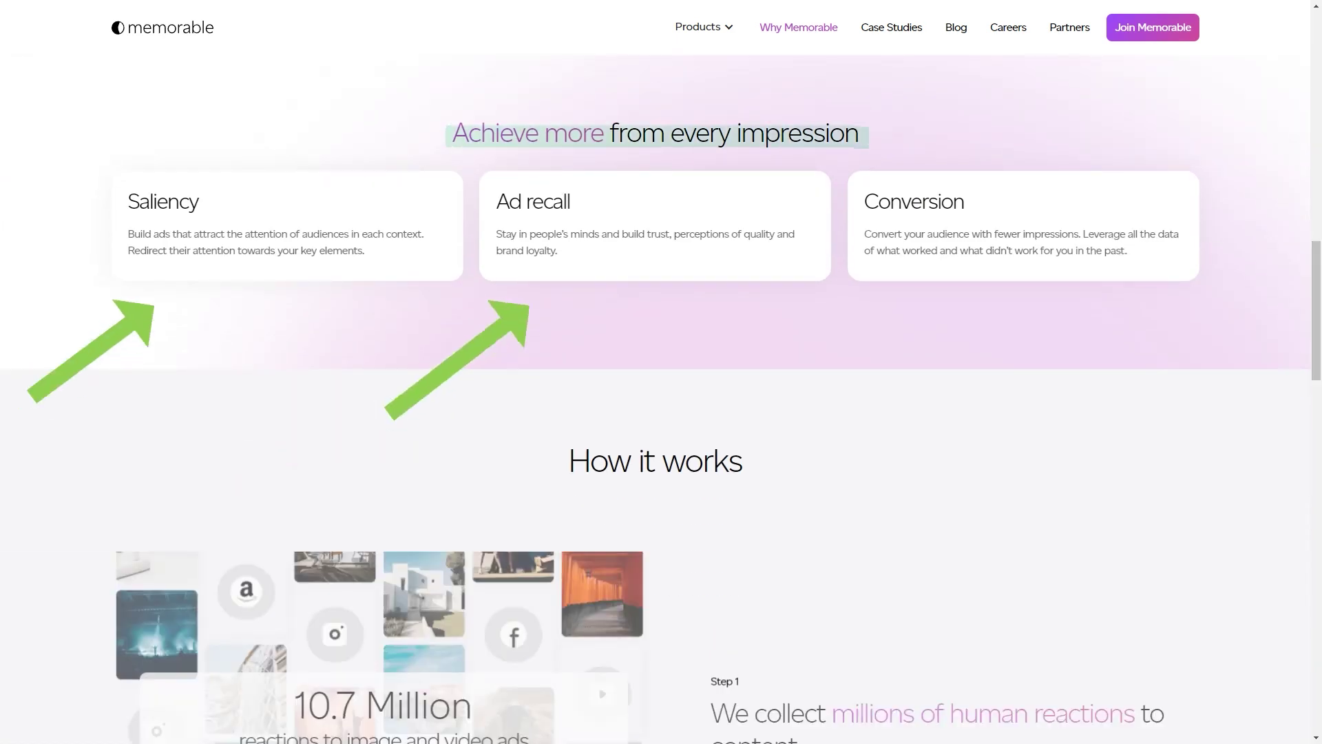
scroll(662, 413, "down", 2)
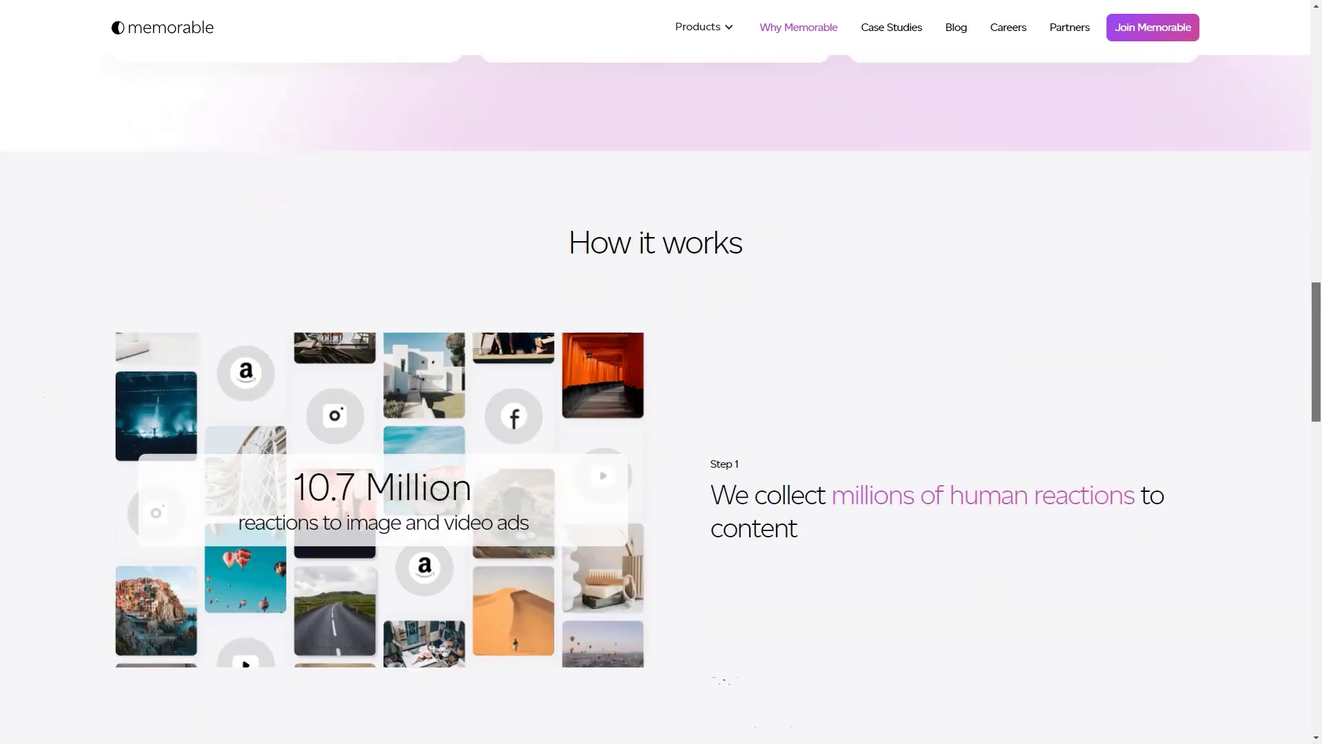
scroll(661, 414, "down", 1)
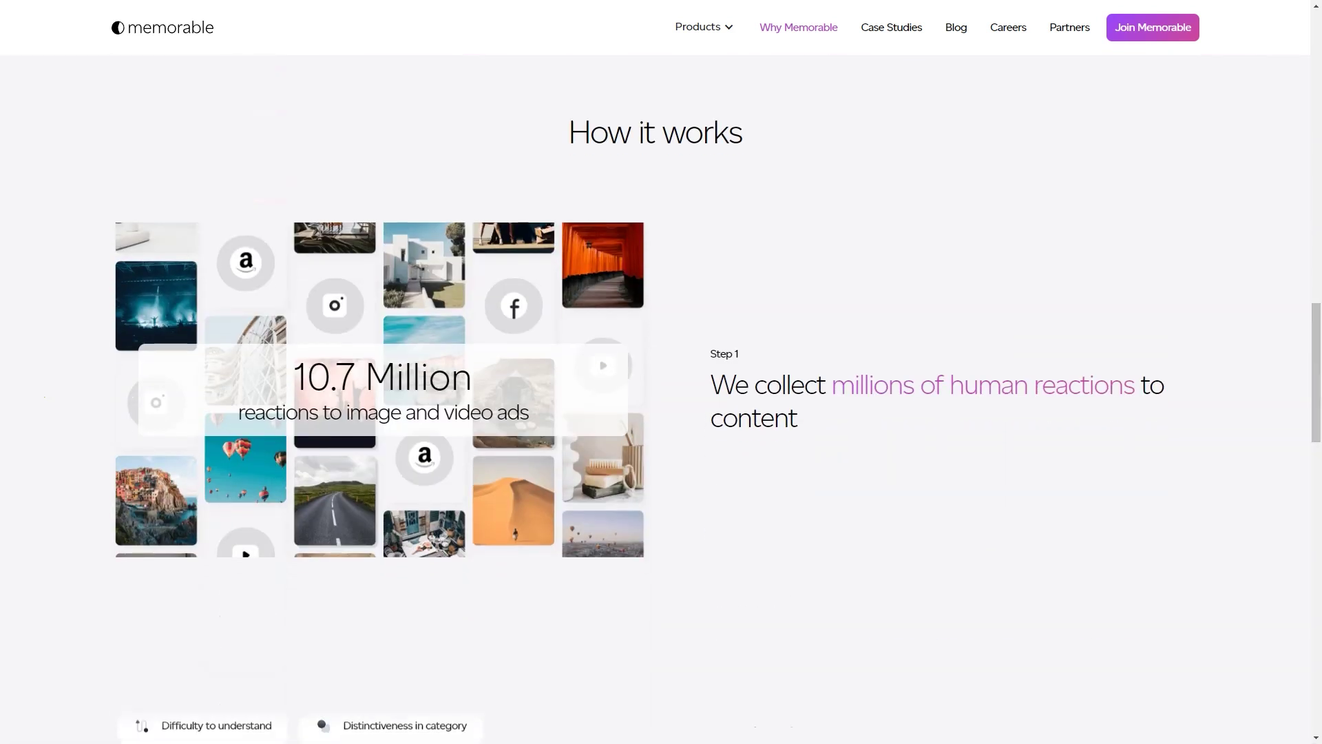
scroll(661, 413, "down", 2)
scroll(661, 413, "down", 3)
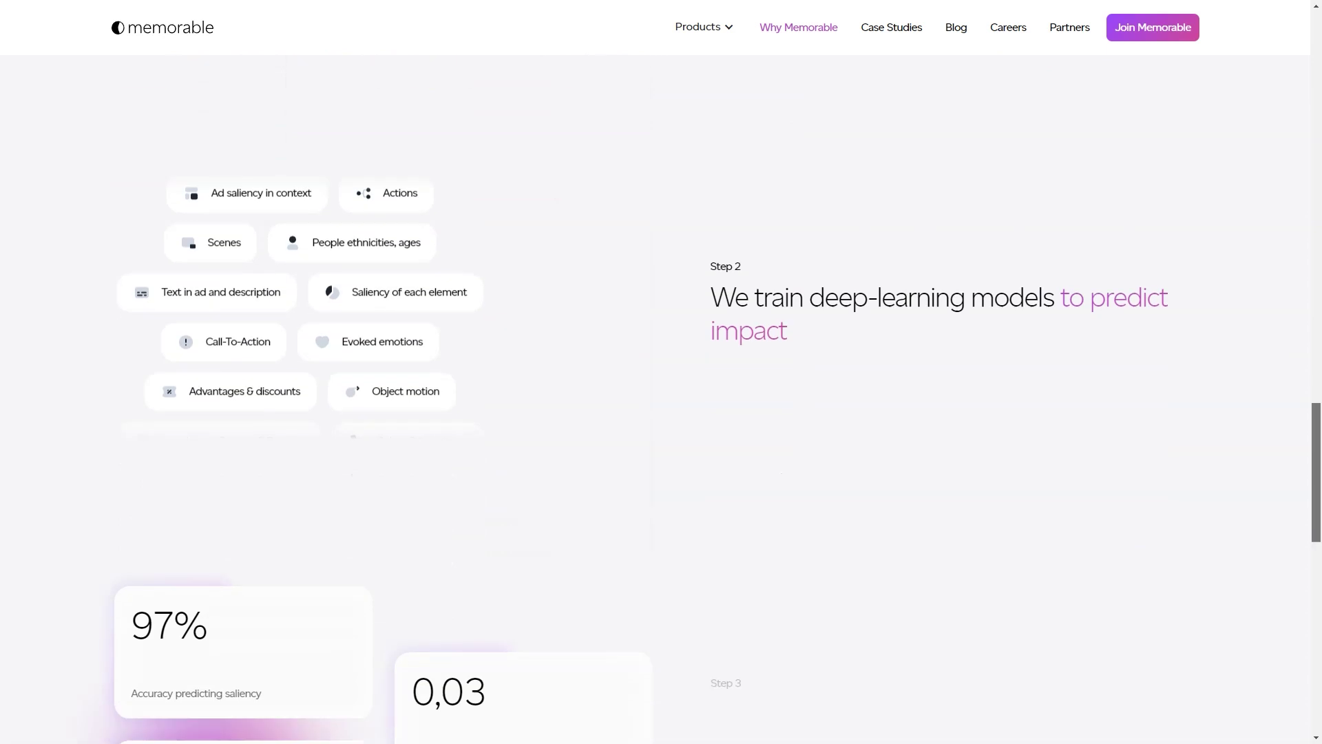
scroll(661, 413, "down", 1)
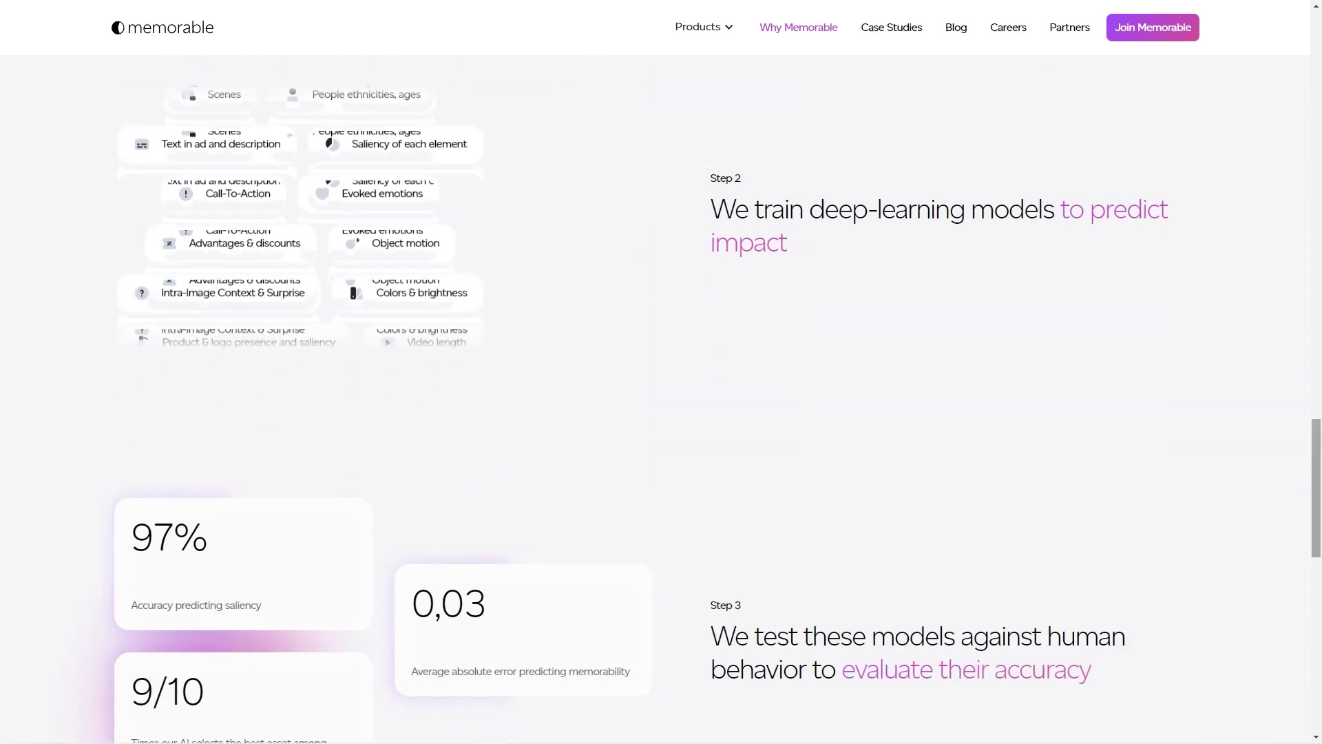
scroll(661, 413, "down", 3)
scroll(661, 413, "down", 2)
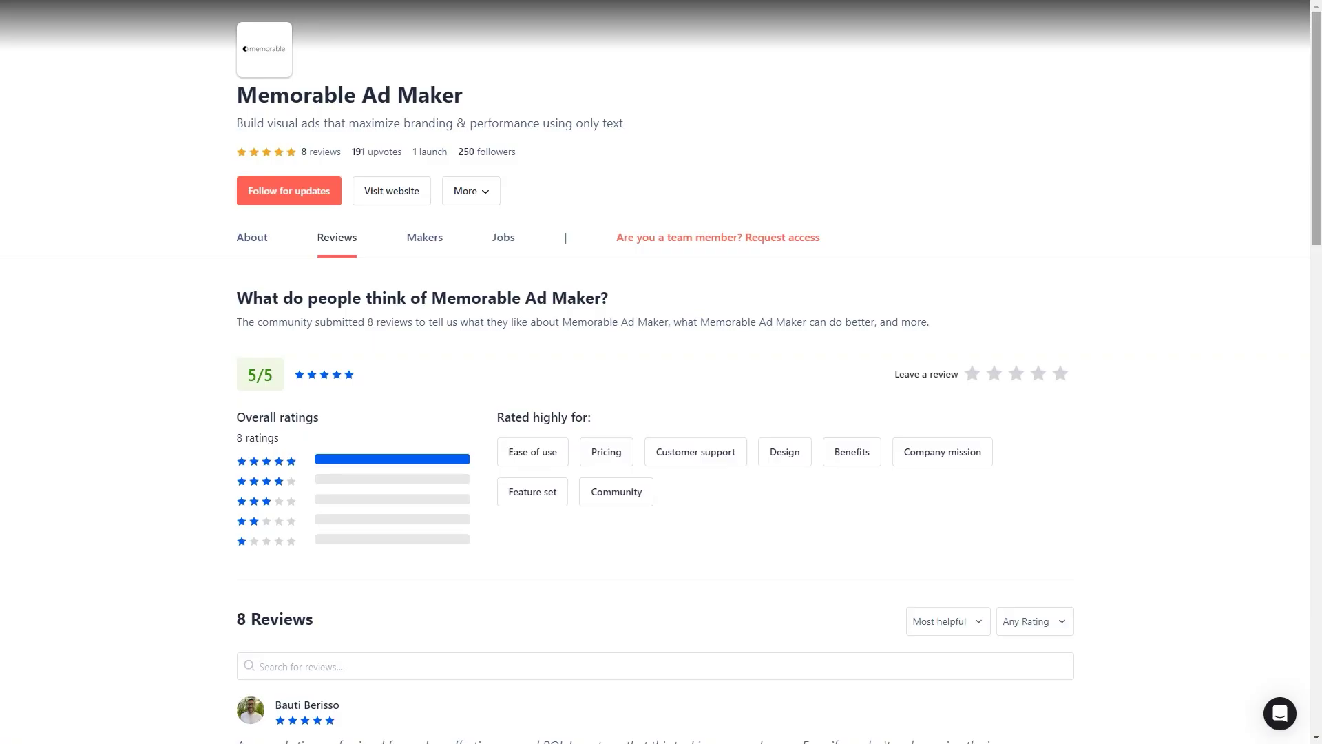
scroll(661, 413, "down", 1)
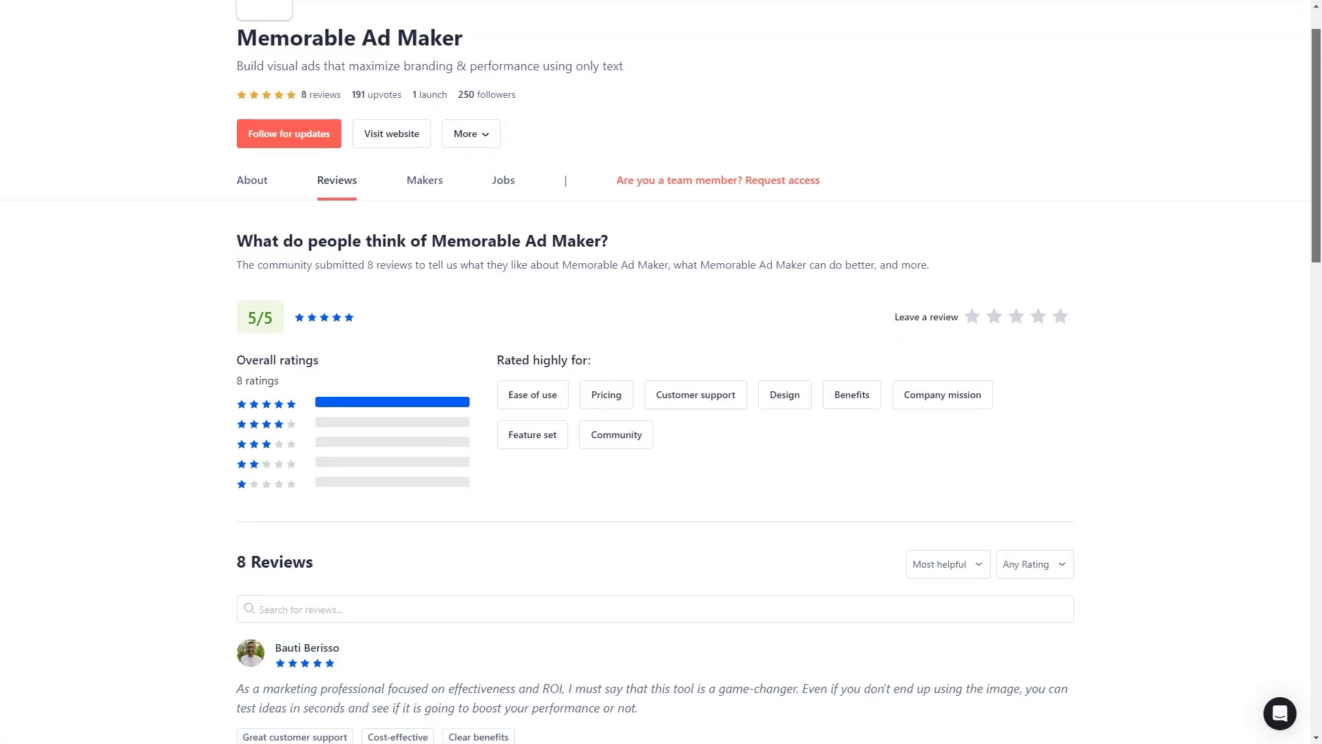
scroll(661, 413, "down", 2)
scroll(662, 414, "down", 2)
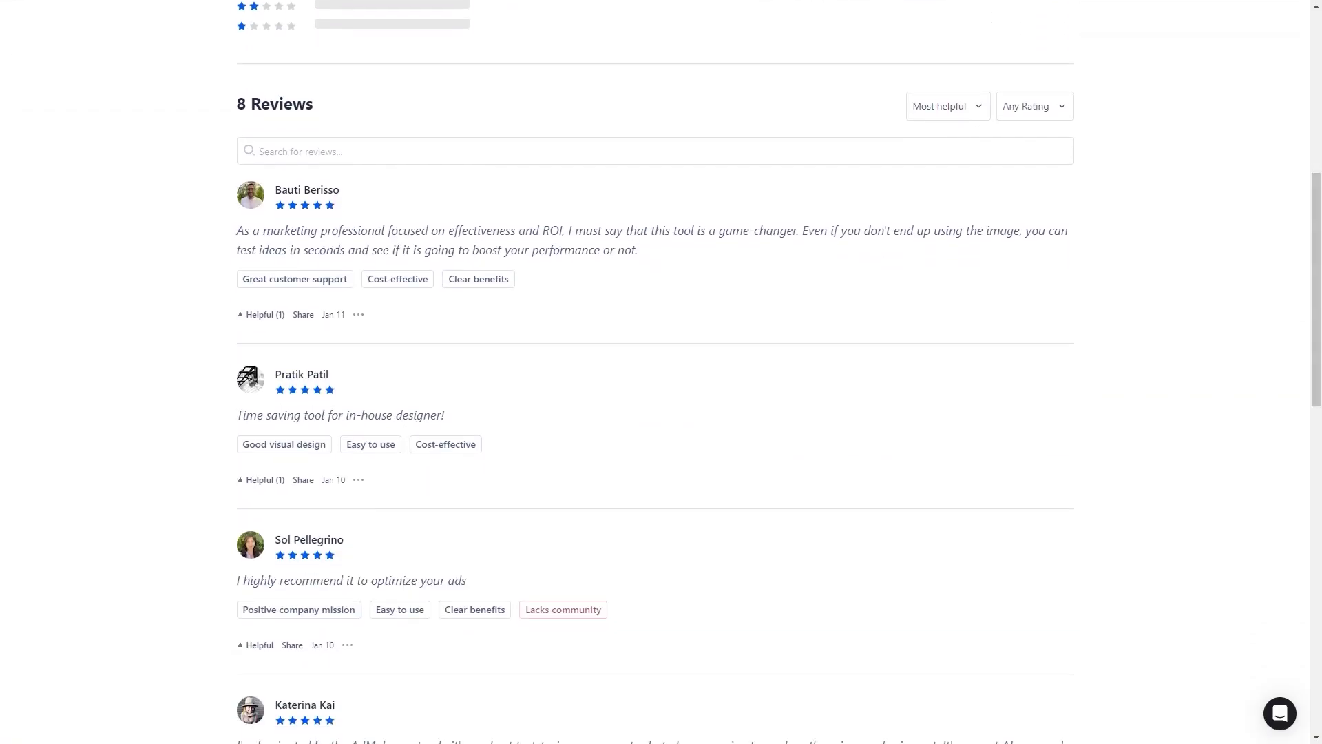
scroll(661, 413, "down", 1)
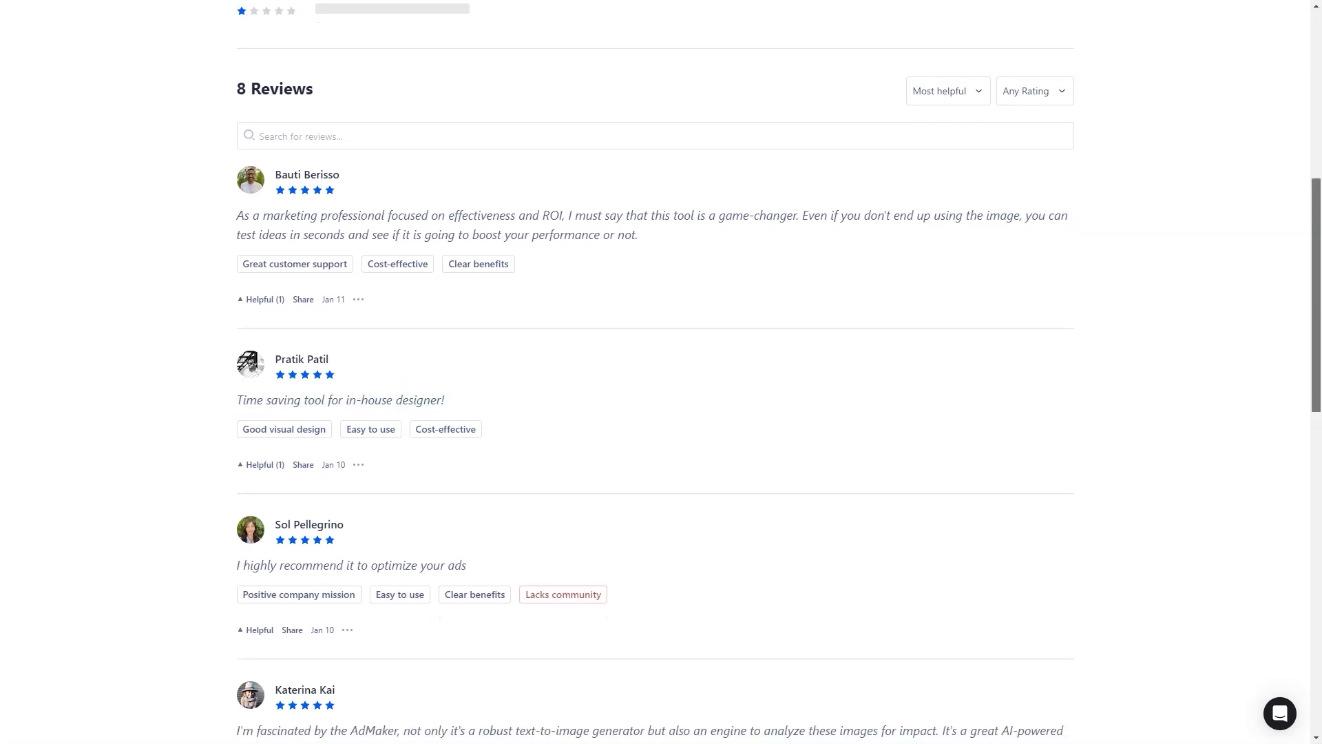
scroll(661, 414, "down", 3)
scroll(661, 413, "down", 2)
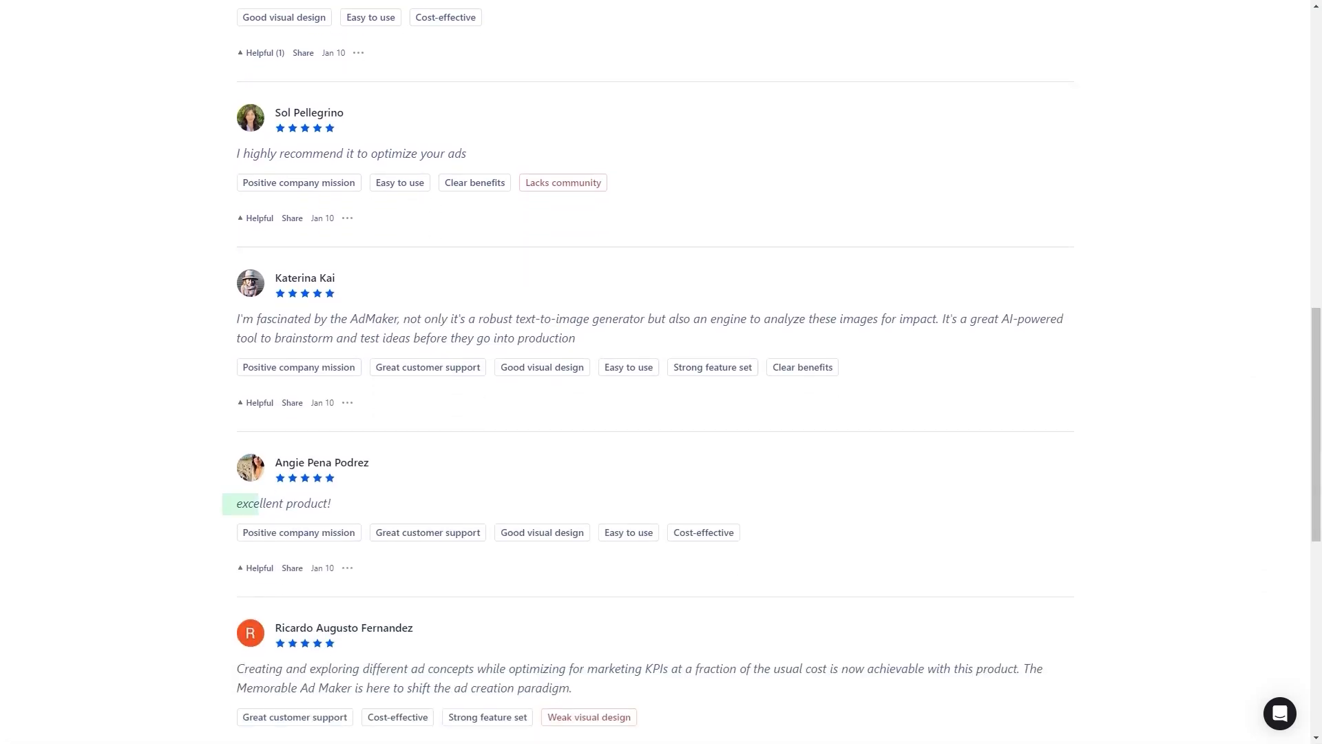
scroll(662, 413, "down", 3)
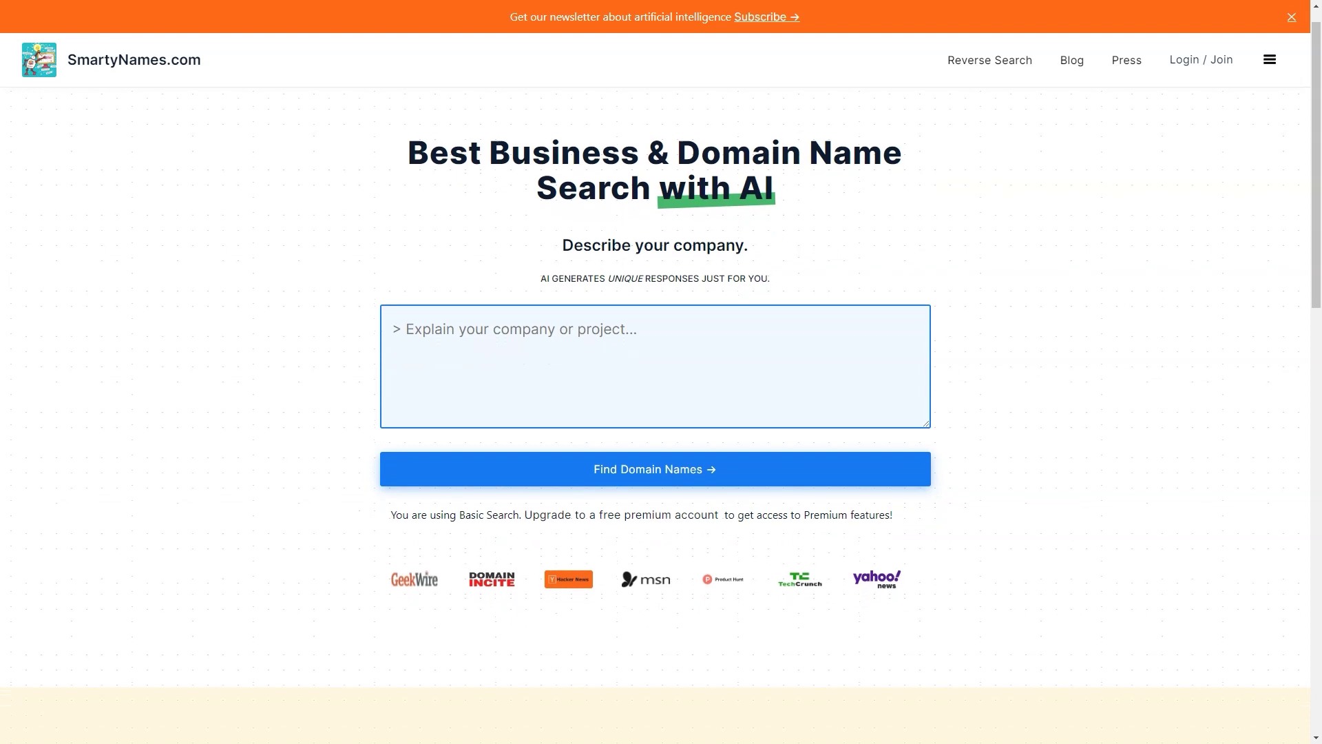
scroll(656, 413, "down", 3)
scroll(655, 413, "down", 3)
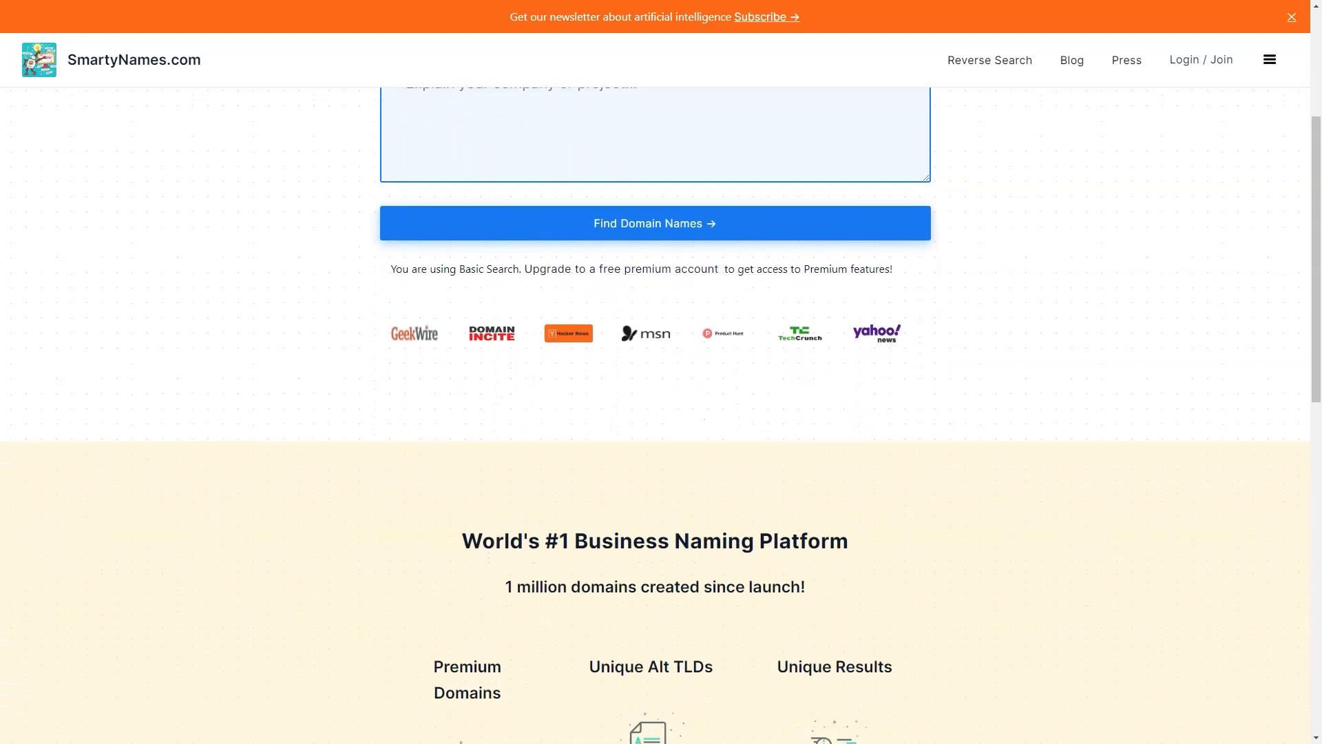
scroll(655, 413, "down", 2)
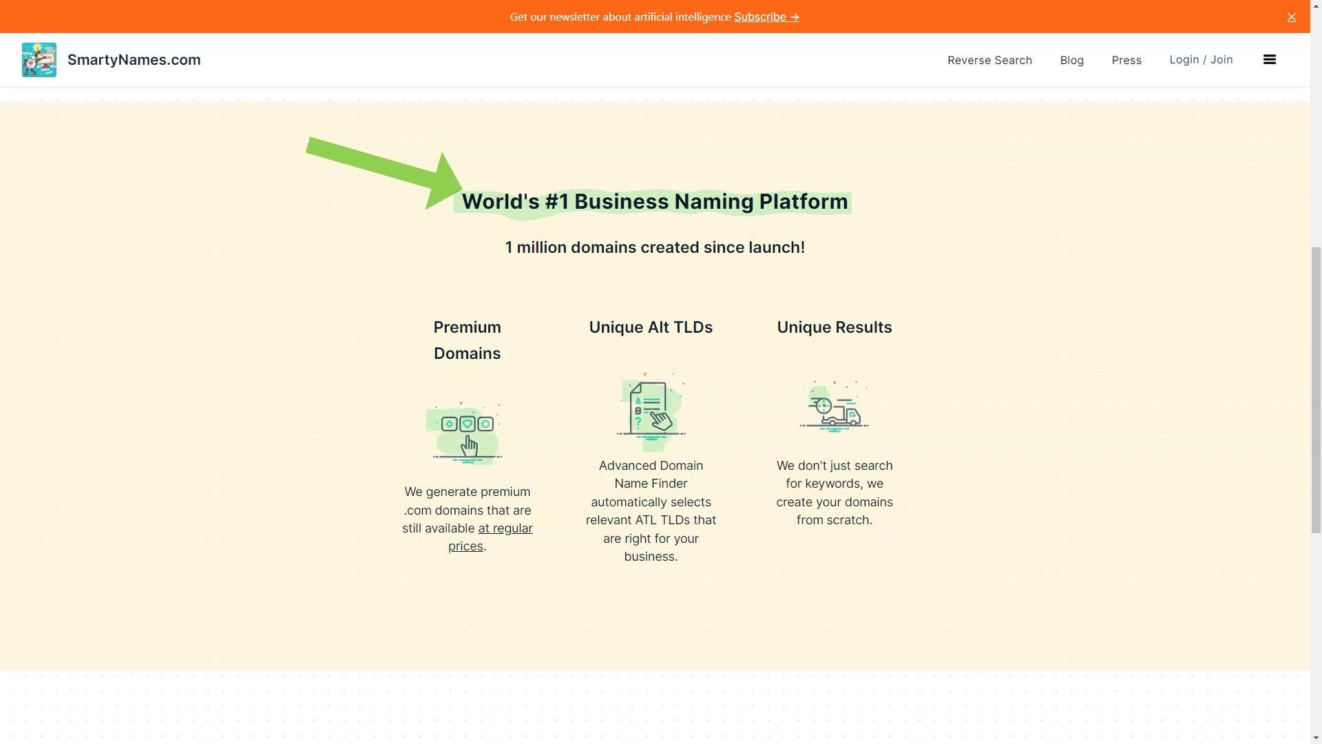
scroll(661, 414, "down", 5)
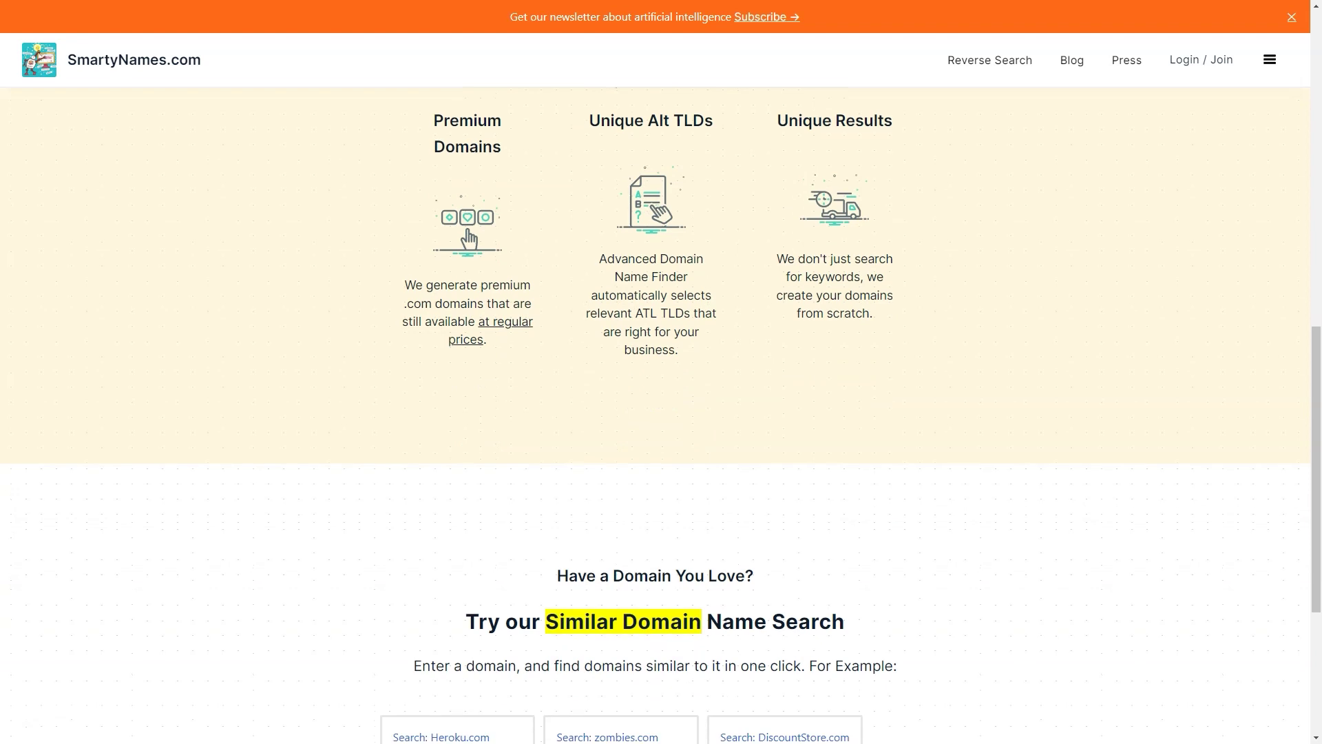
scroll(662, 413, "down", 4)
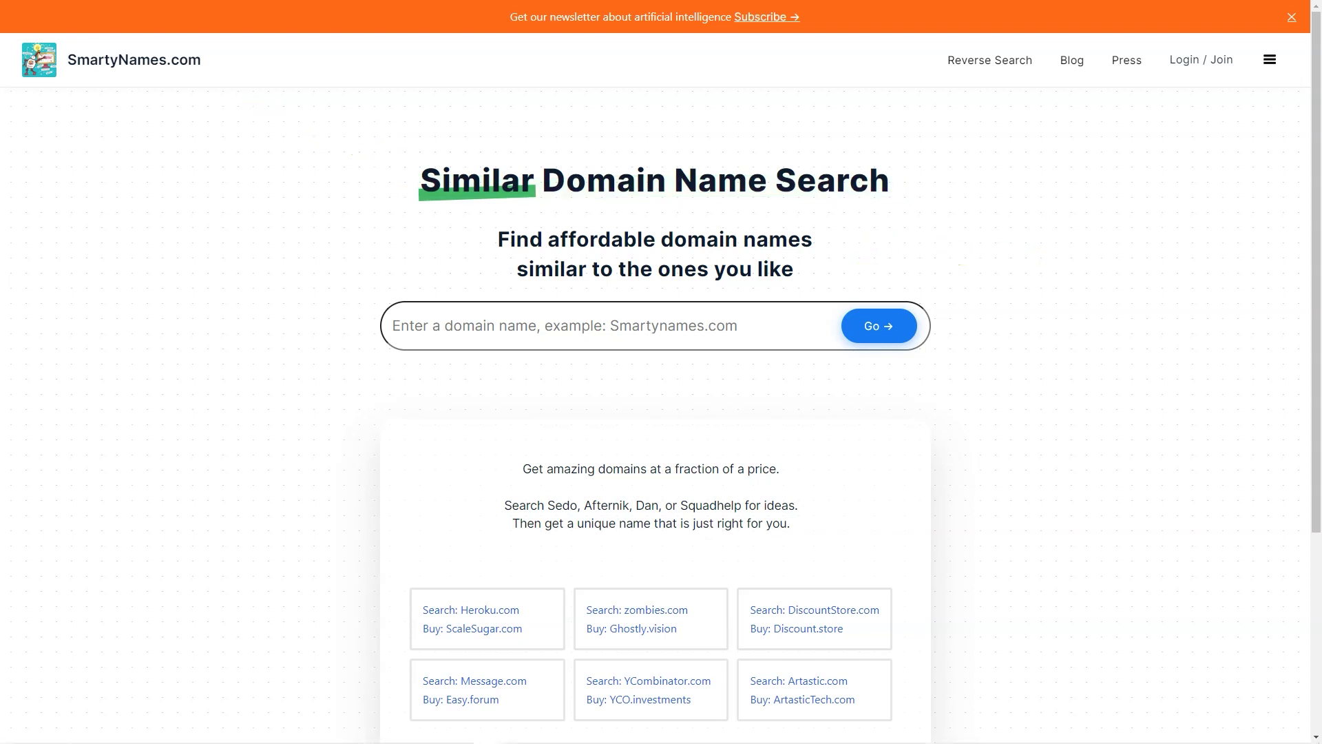
scroll(661, 413, "down", 2)
scroll(661, 413, "down", 2)
scroll(661, 414, "down", 1)
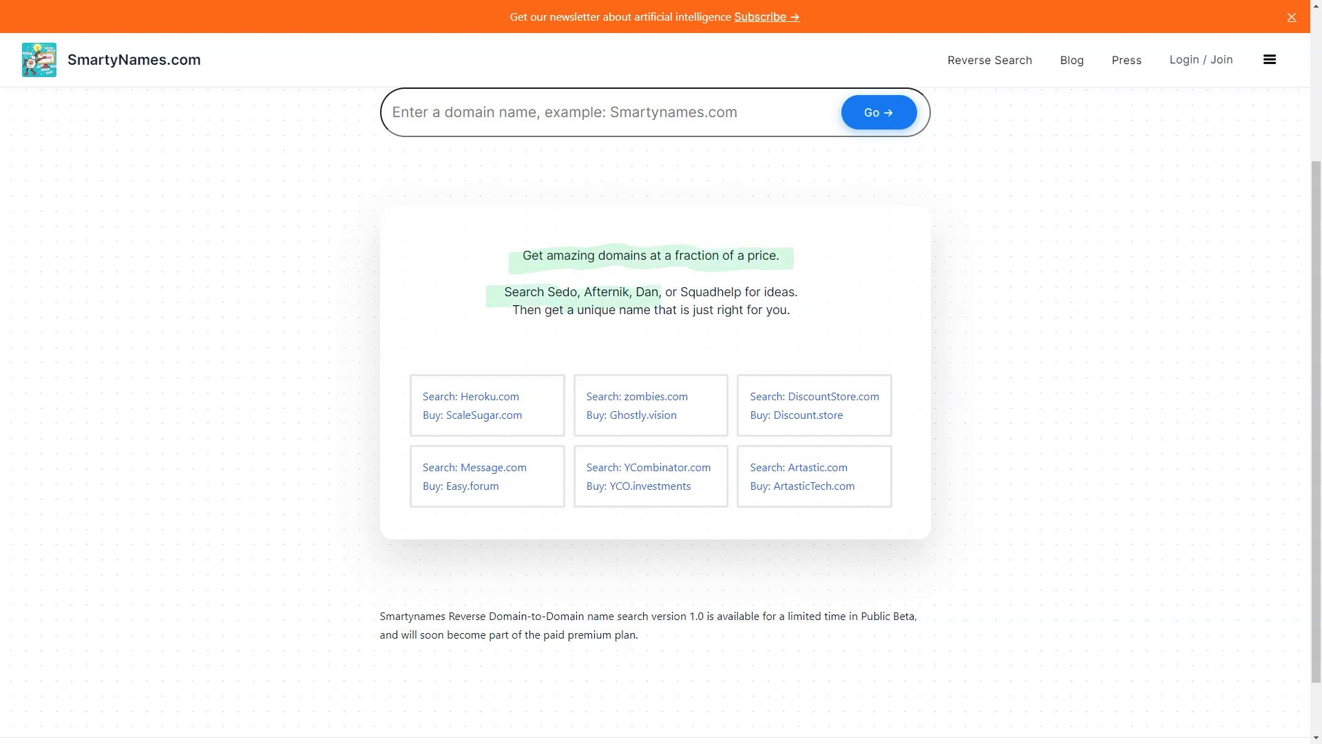
scroll(661, 413, "down", 1)
scroll(661, 413, "down", 1)
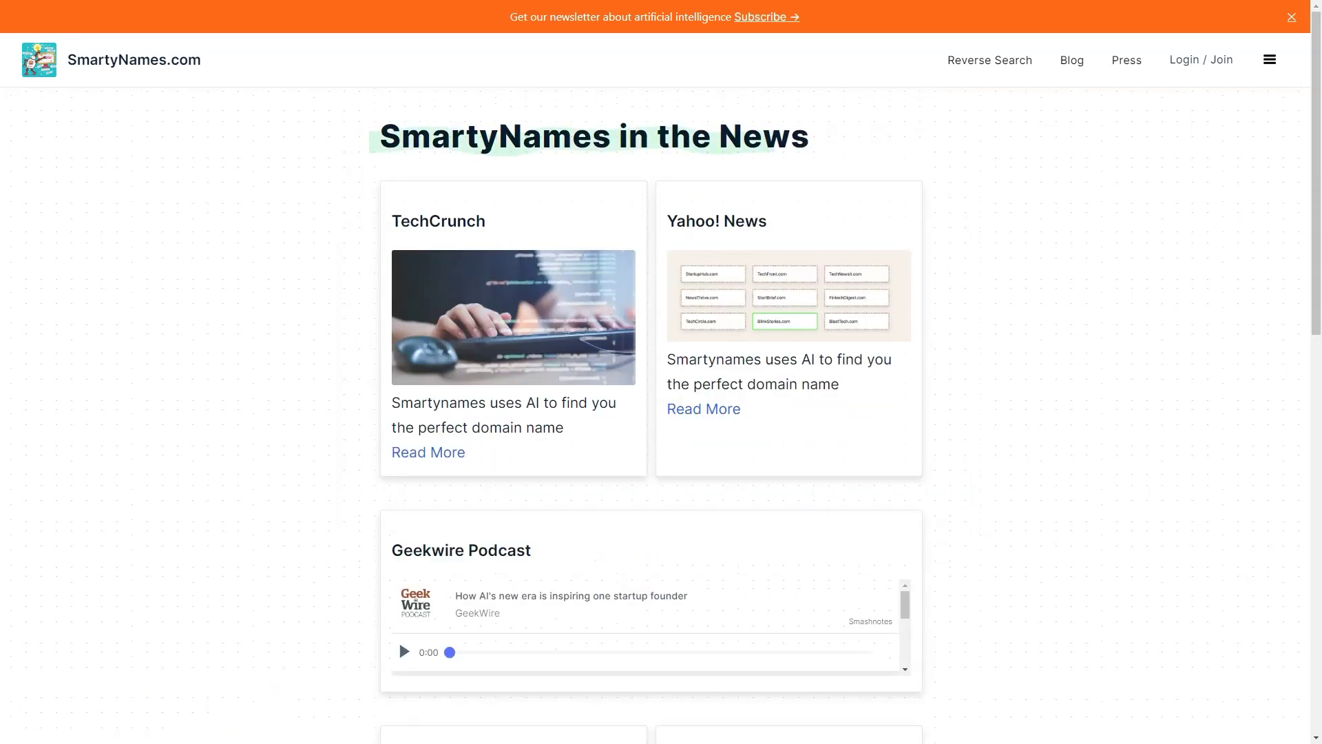
scroll(399, 639, "down", 2)
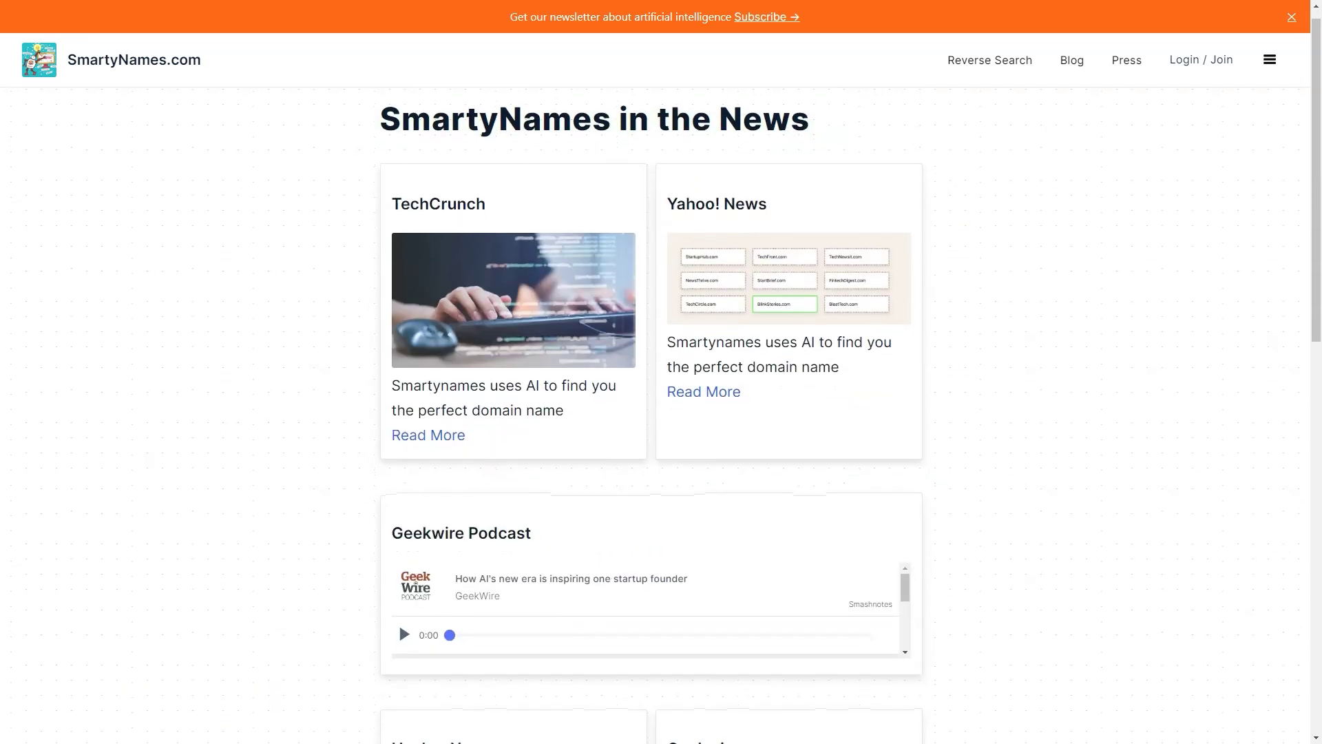
scroll(399, 584, "down", 1)
scroll(398, 560, "down", 1)
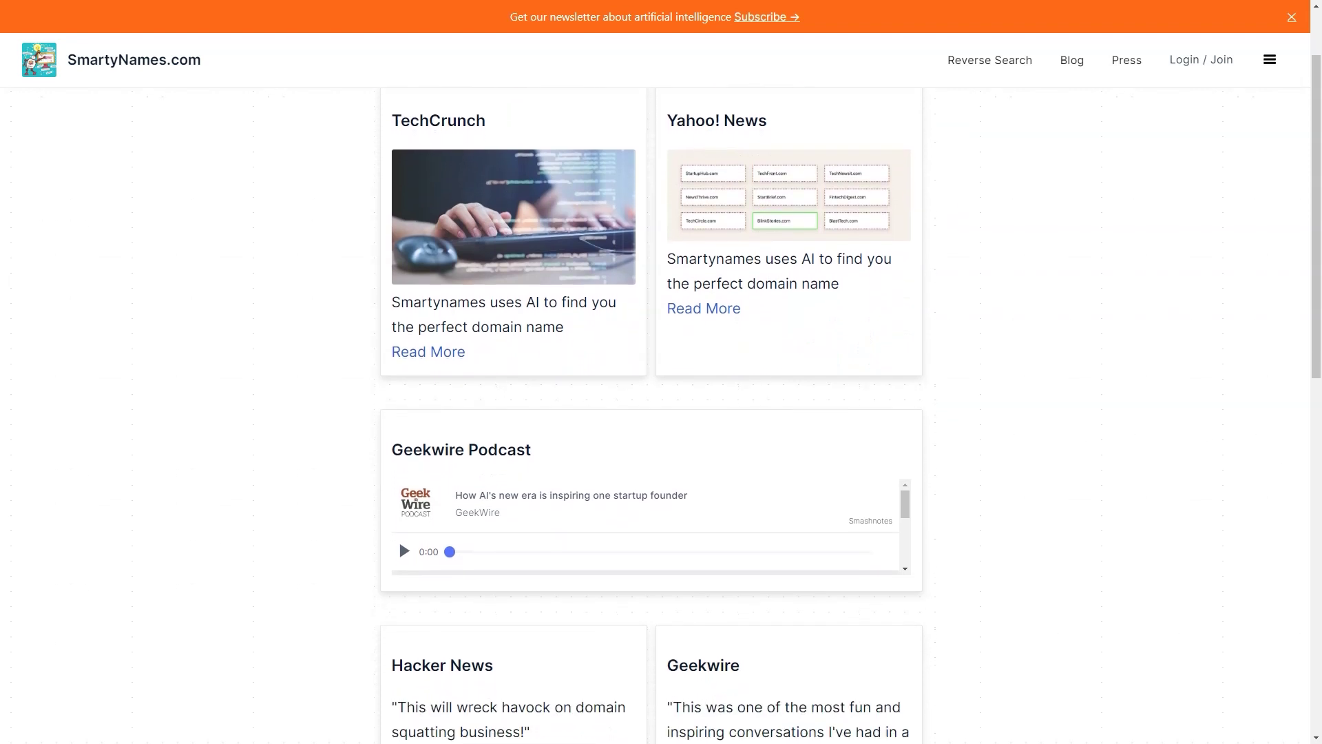
scroll(399, 539, "down", 1)
scroll(400, 518, "down", 1)
scroll(398, 493, "down", 1)
scroll(399, 471, "down", 1)
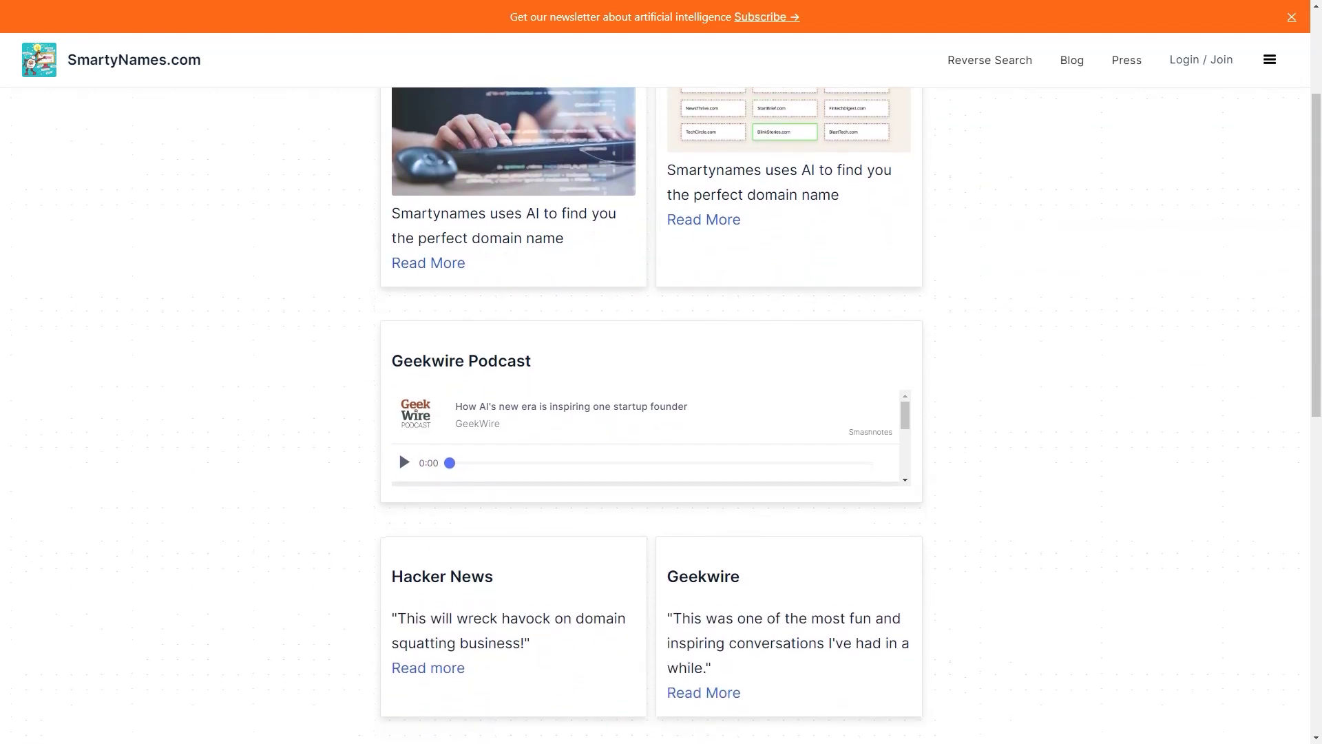
scroll(398, 450, "down", 1)
scroll(399, 428, "down", 1)
scroll(399, 402, "down", 1)
scroll(399, 376, "down", 1)
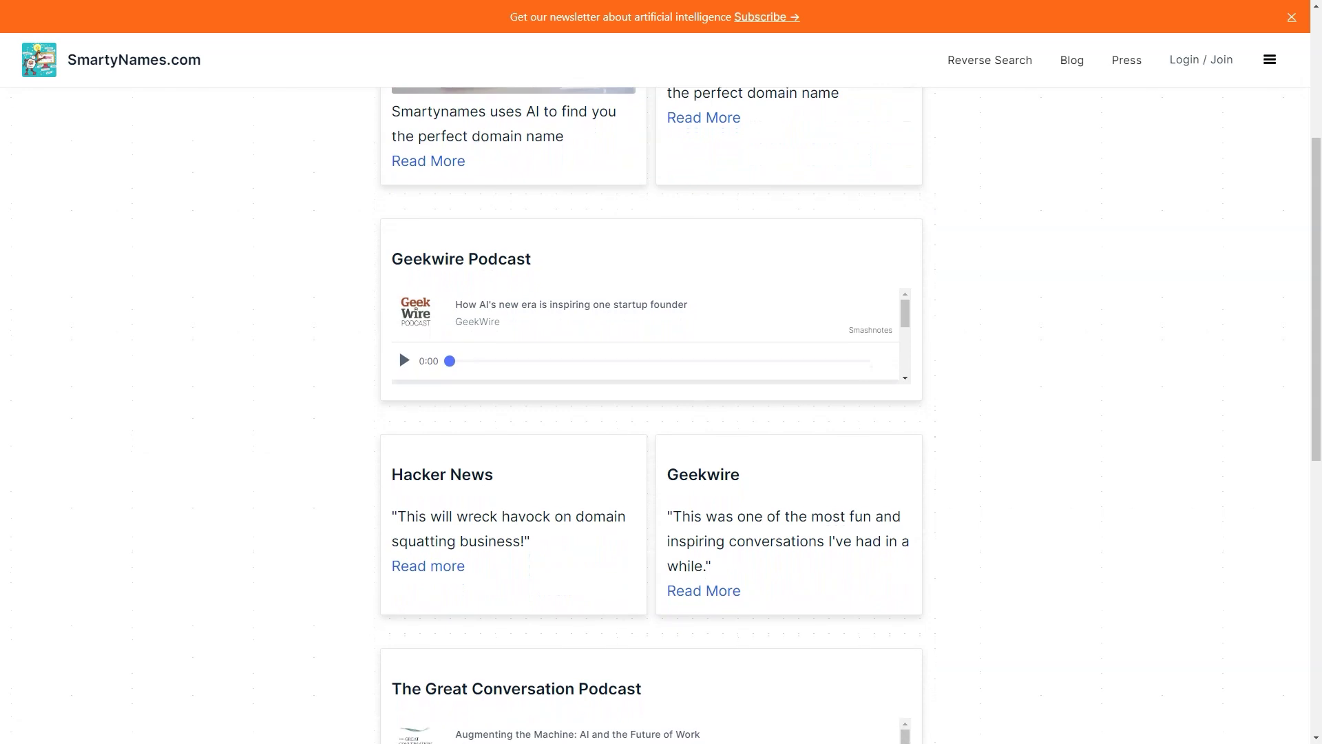
scroll(398, 347, "down", 1)
scroll(398, 321, "down", 1)
scroll(399, 287, "down", 1)
scroll(399, 253, "down", 1)
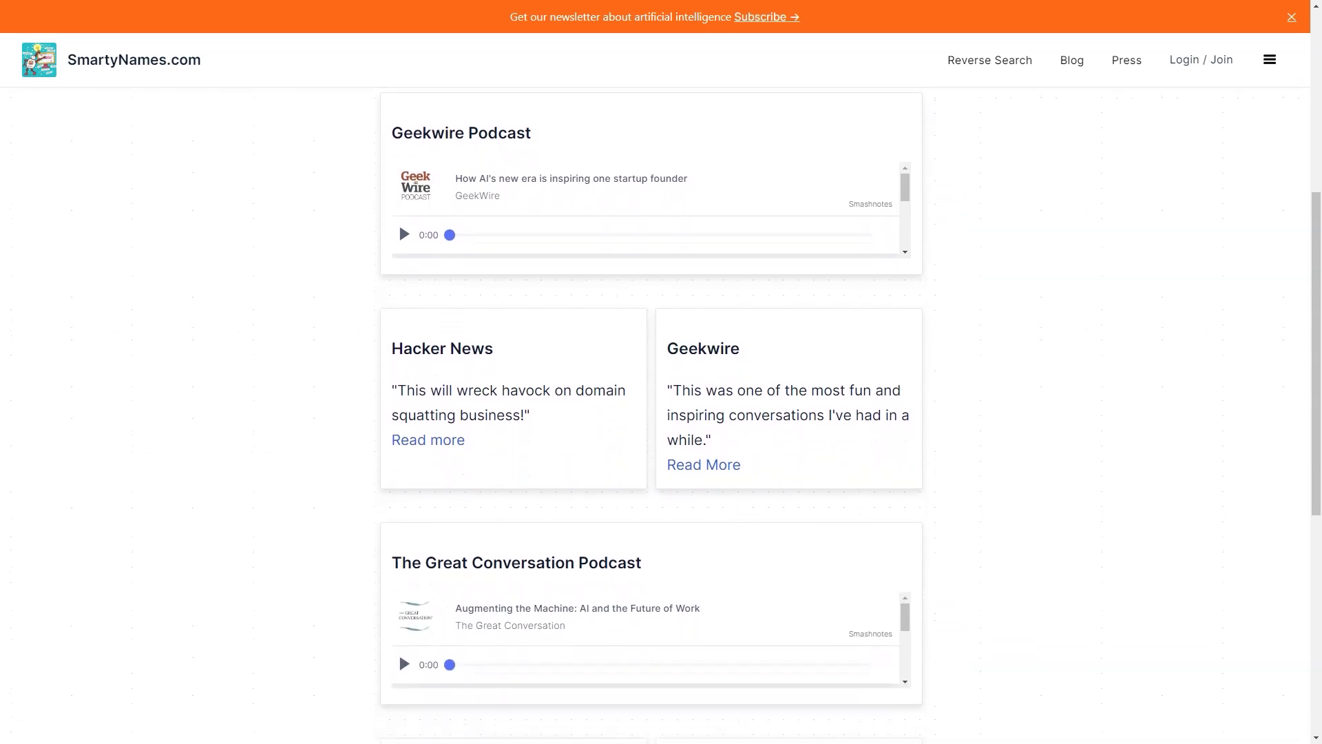
scroll(399, 219, "down", 1)
scroll(399, 184, "down", 1)
scroll(661, 414, "down", 1)
scroll(661, 413, "down", 1)
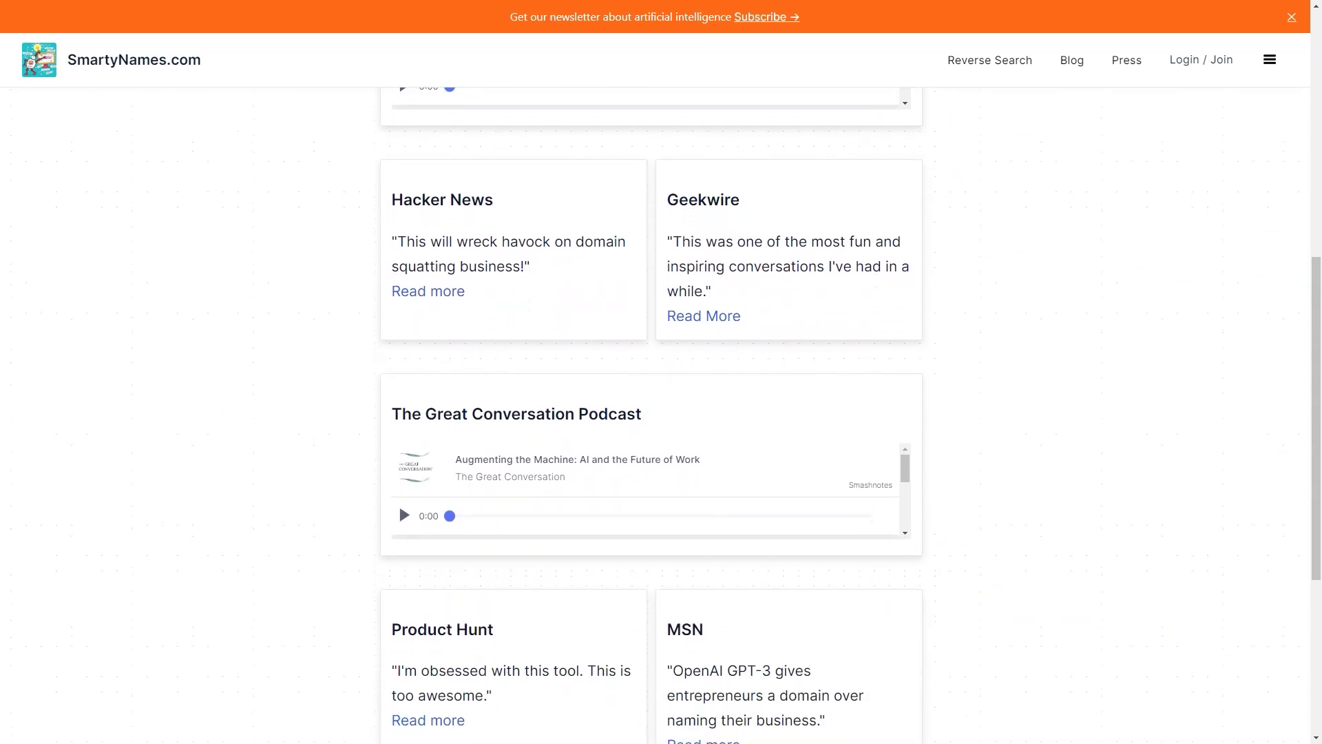
scroll(661, 414, "down", 1)
scroll(662, 414, "down", 1)
scroll(661, 413, "down", 1)
scroll(661, 413, "down", 1)
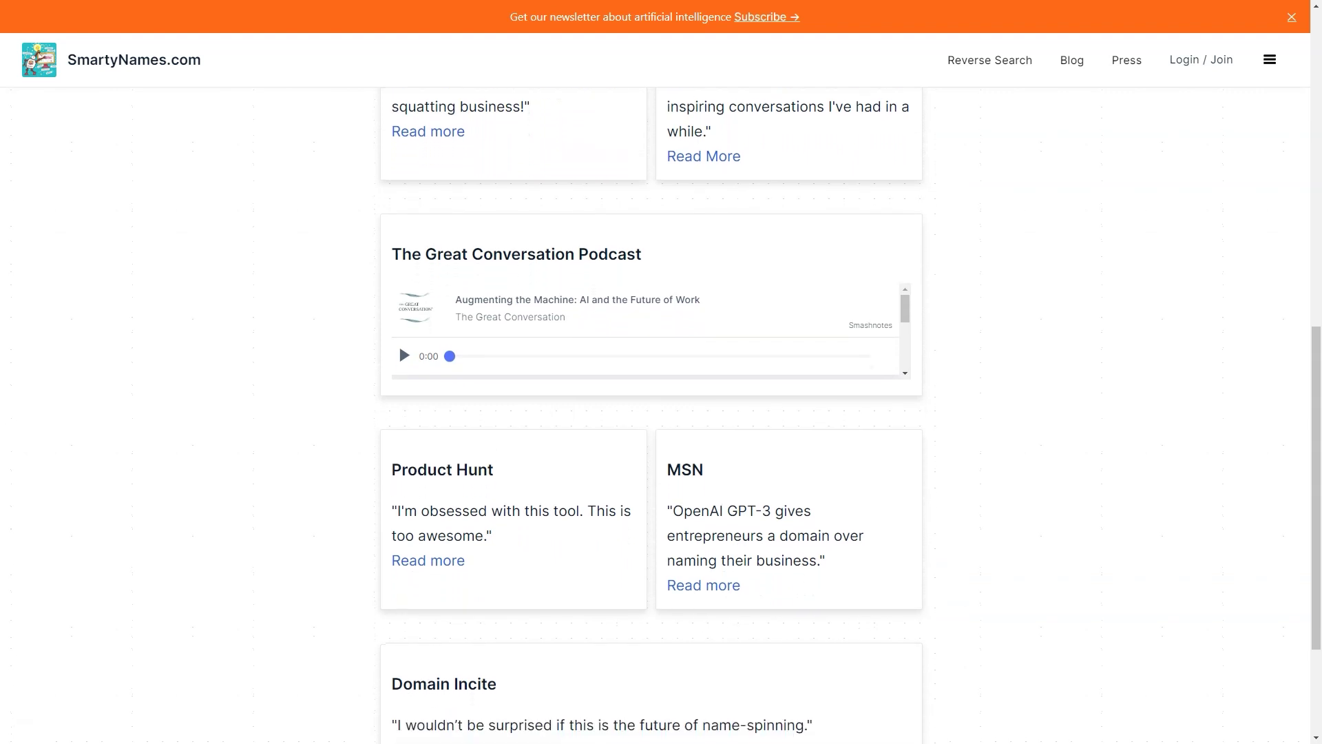
scroll(661, 414, "down", 1)
scroll(661, 413, "down", 1)
scroll(661, 413, "down", 1)
scroll(661, 413, "down", 1)
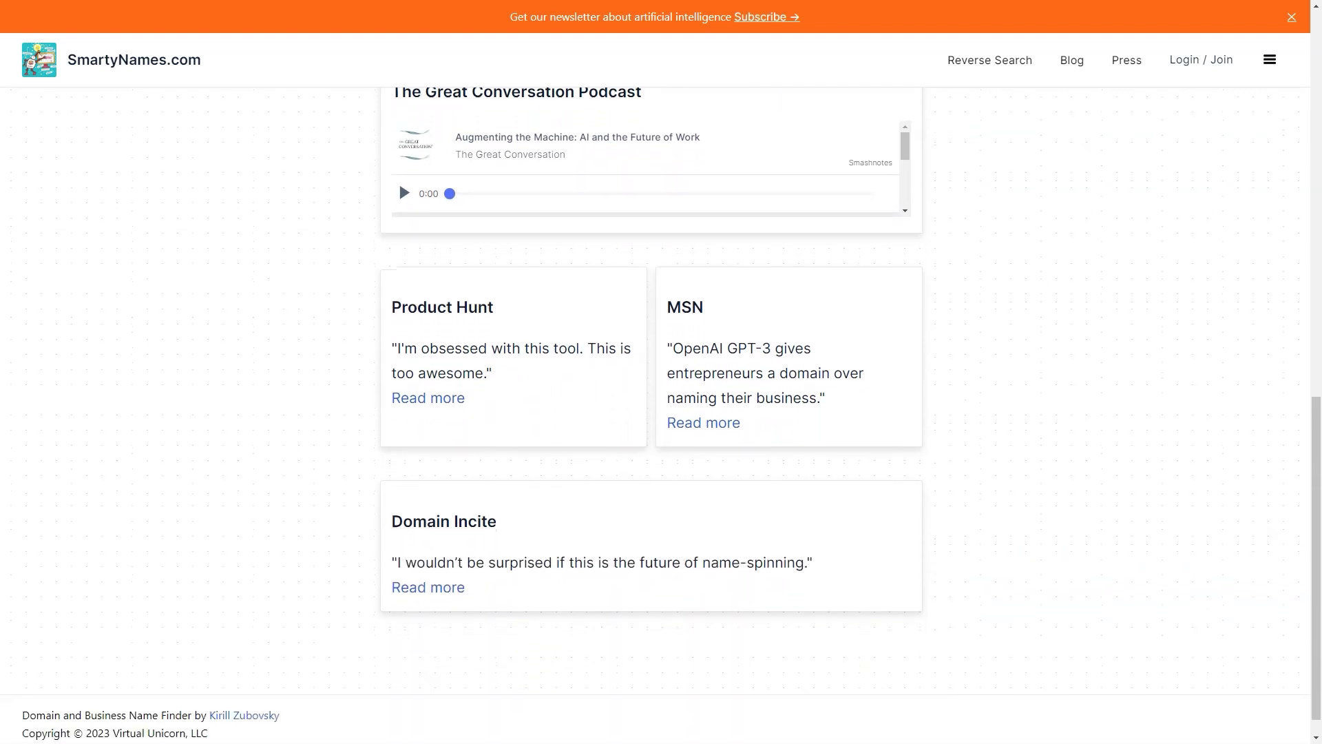
scroll(661, 414, "down", 1)
Jump back to the top of the page, where the company description box is
key("Home")
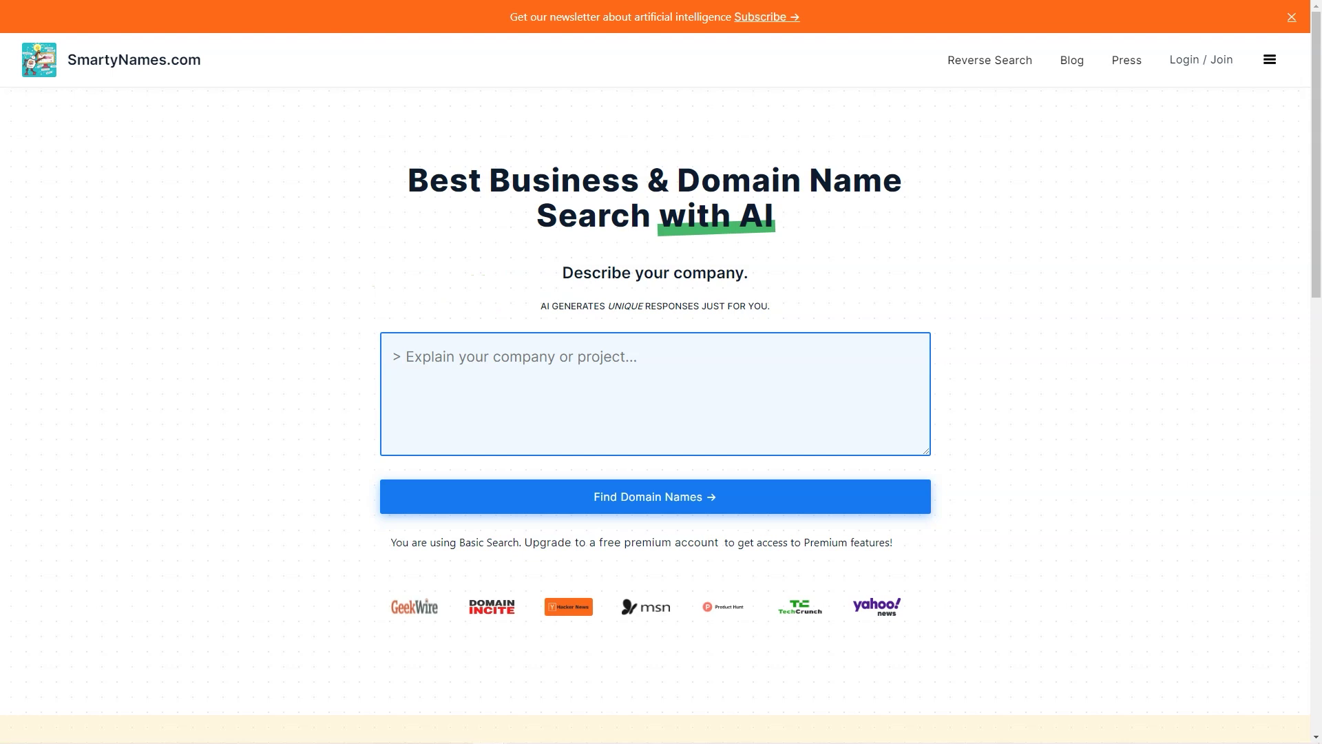
scroll(655, 414, "down", 3)
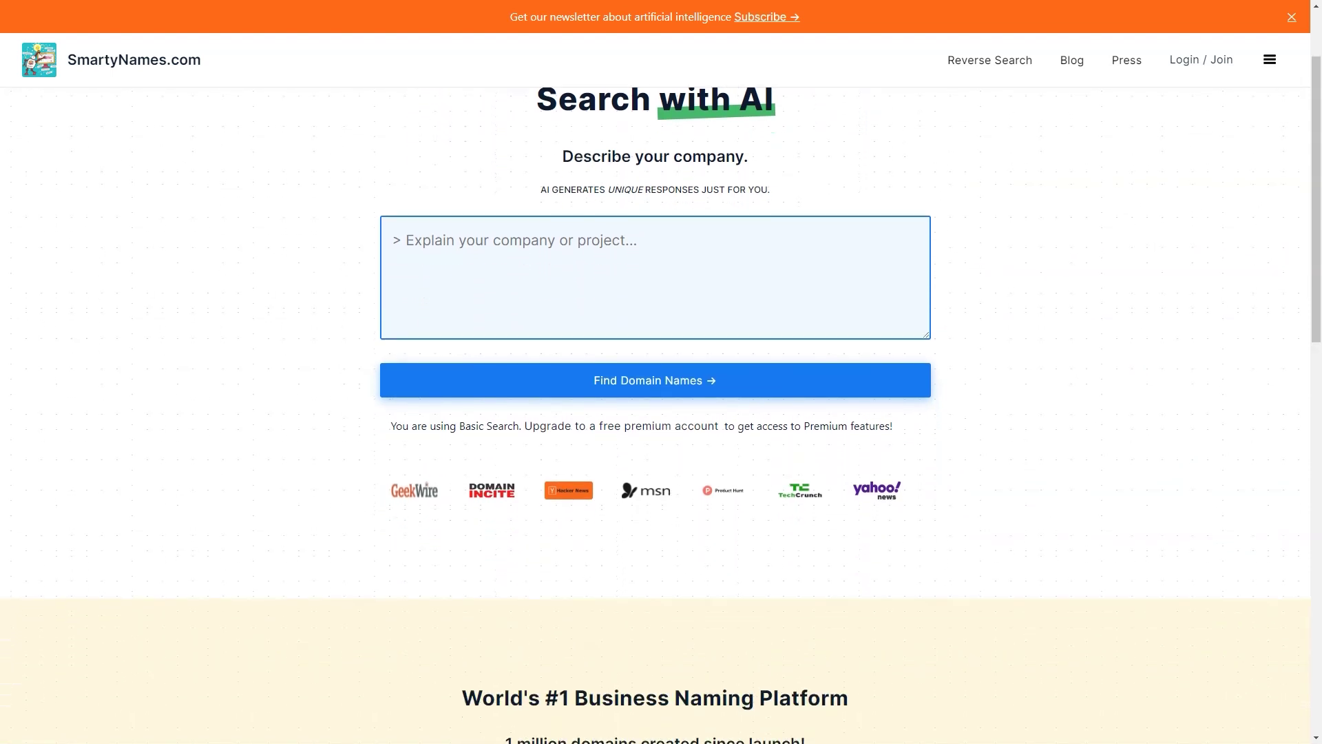
scroll(655, 413, "down", 2)
scroll(655, 414, "down", 2)
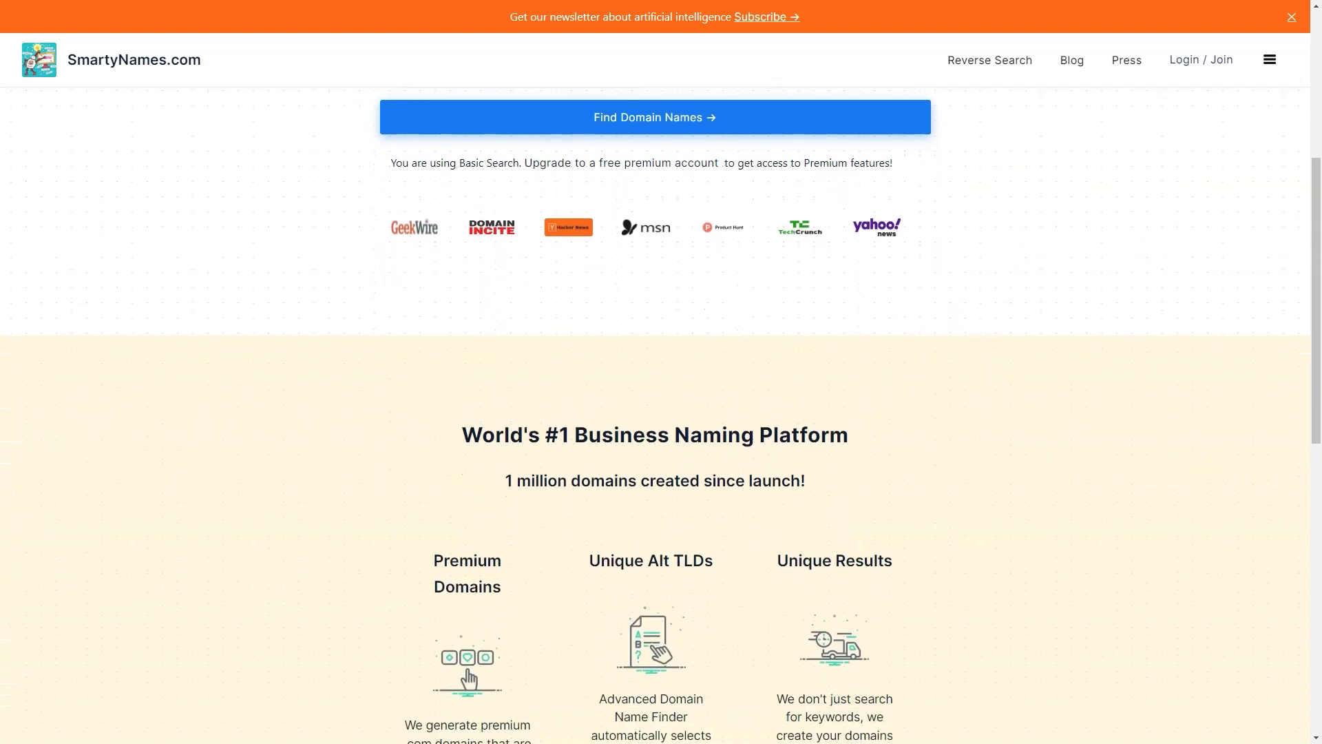
scroll(655, 414, "down", 2)
scroll(655, 413, "down", 2)
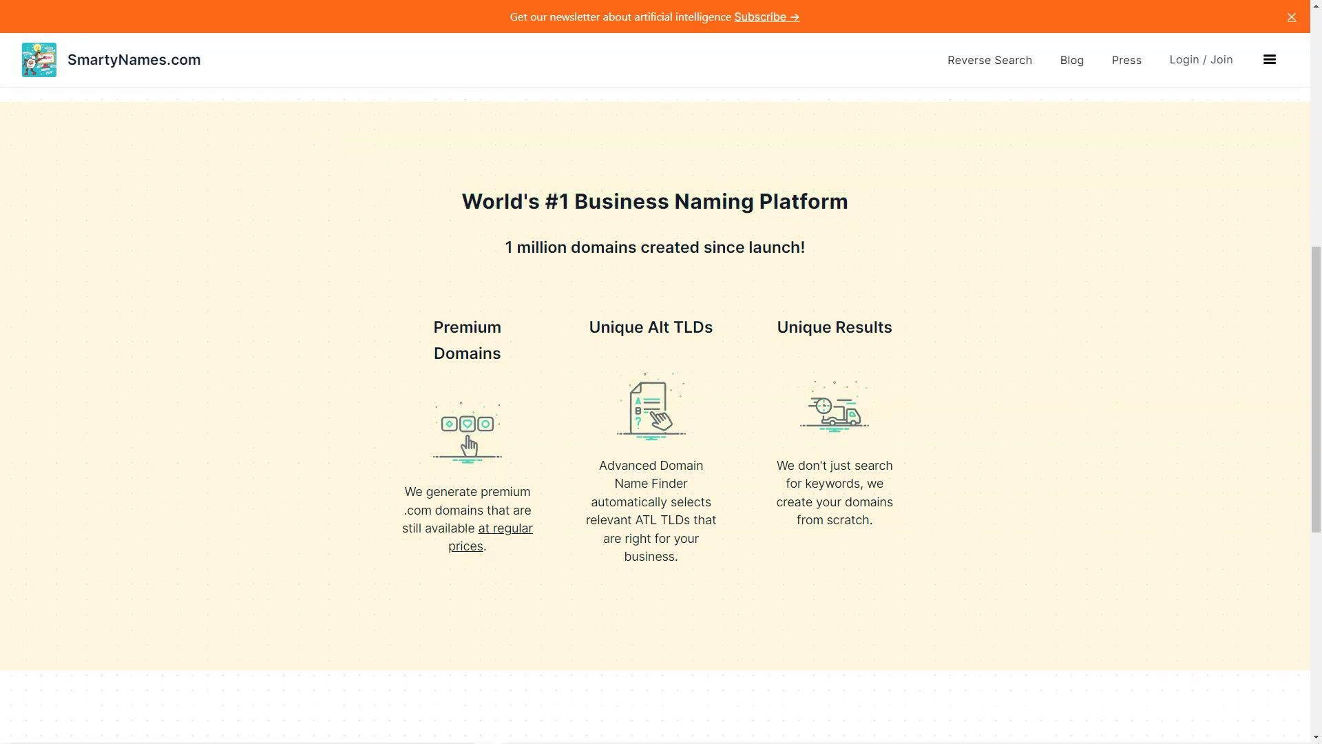
scroll(662, 414, "down", 4)
scroll(662, 413, "down", 2)
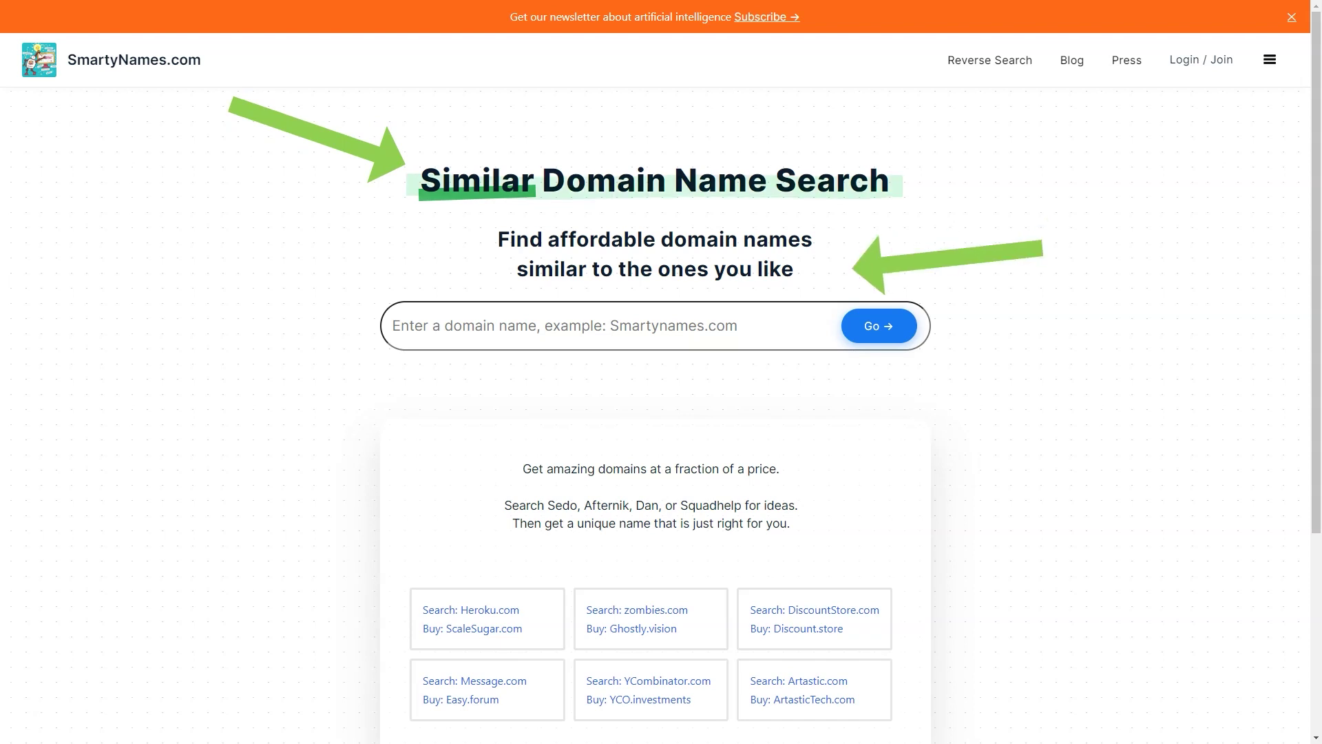
scroll(661, 414, "down", 2)
scroll(661, 413, "down", 3)
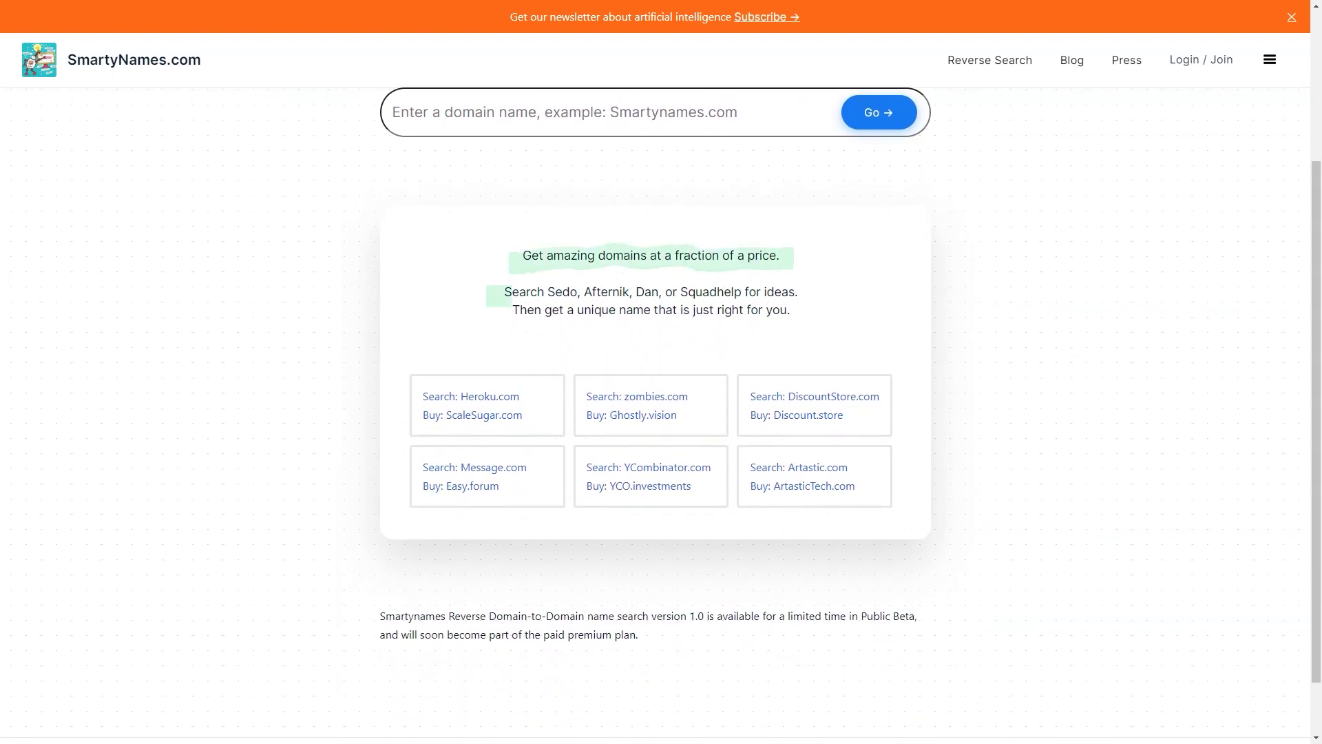
scroll(661, 413, "down", 1)
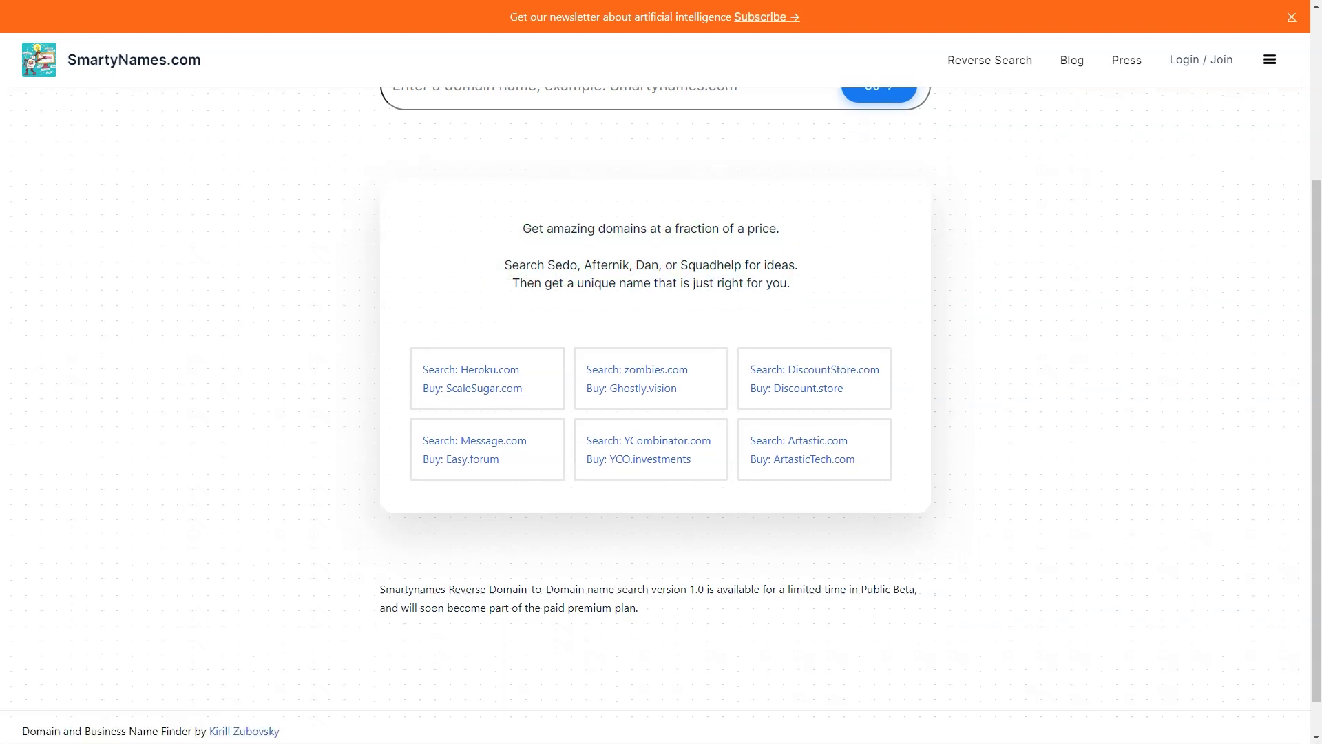
scroll(660, 414, "down", 1)
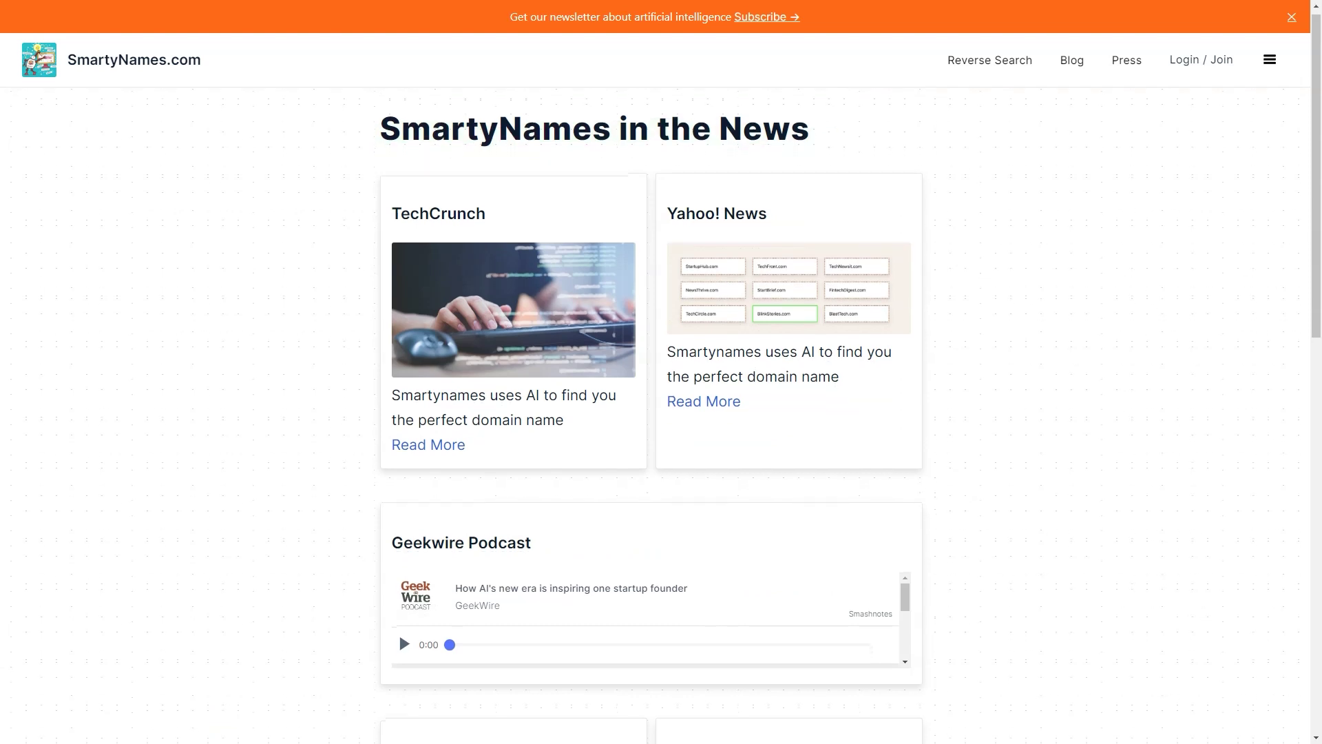
scroll(661, 413, "down", 2)
scroll(661, 413, "down", 1)
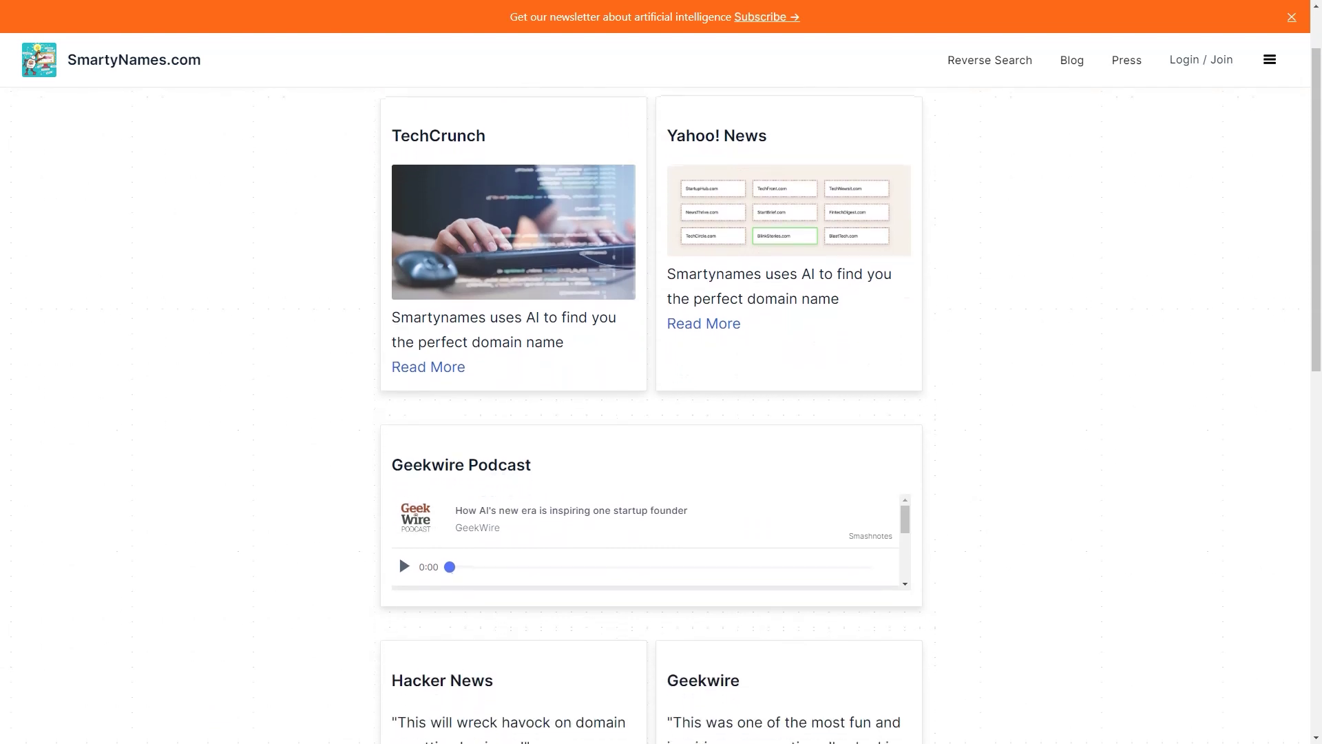
scroll(662, 413, "down", 1)
scroll(661, 414, "down", 1)
scroll(661, 413, "down", 1)
scroll(661, 413, "down", 1)
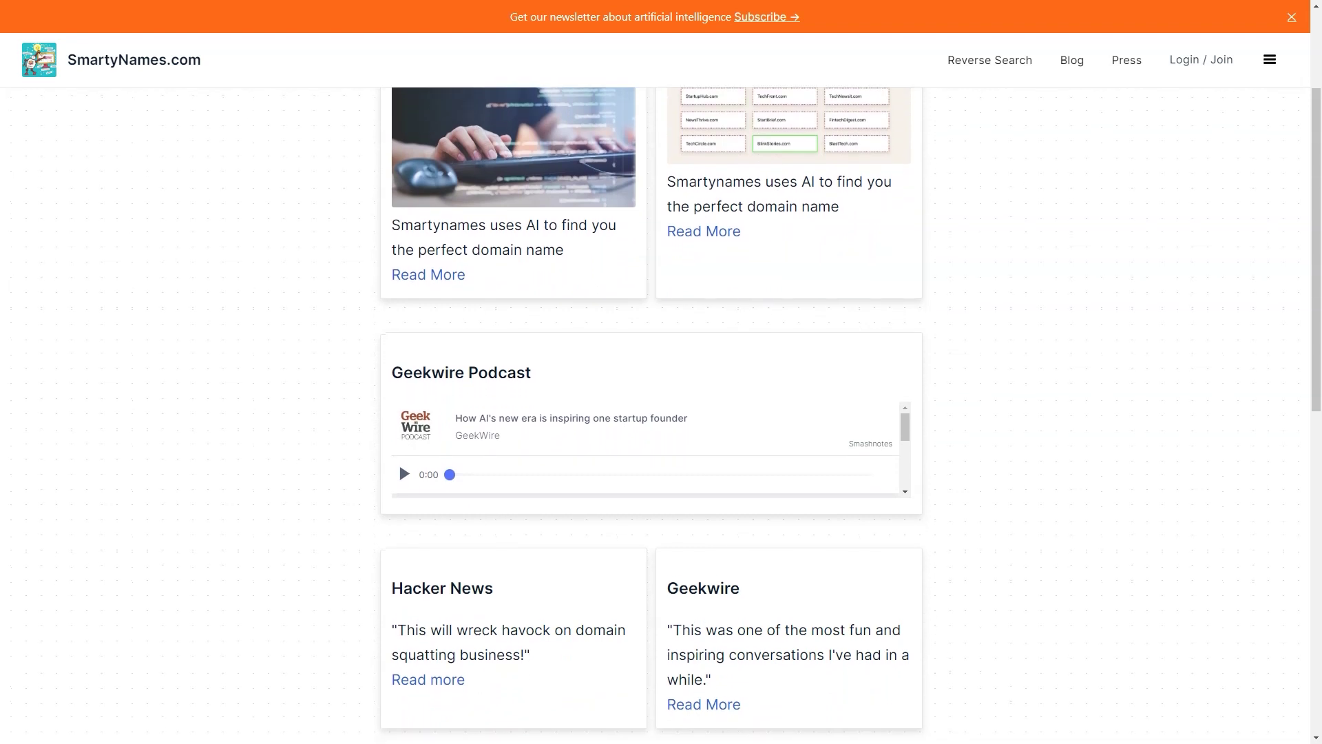
scroll(661, 413, "down", 1)
scroll(661, 413, "down", 1)
scroll(662, 413, "down", 1)
scroll(662, 414, "down", 1)
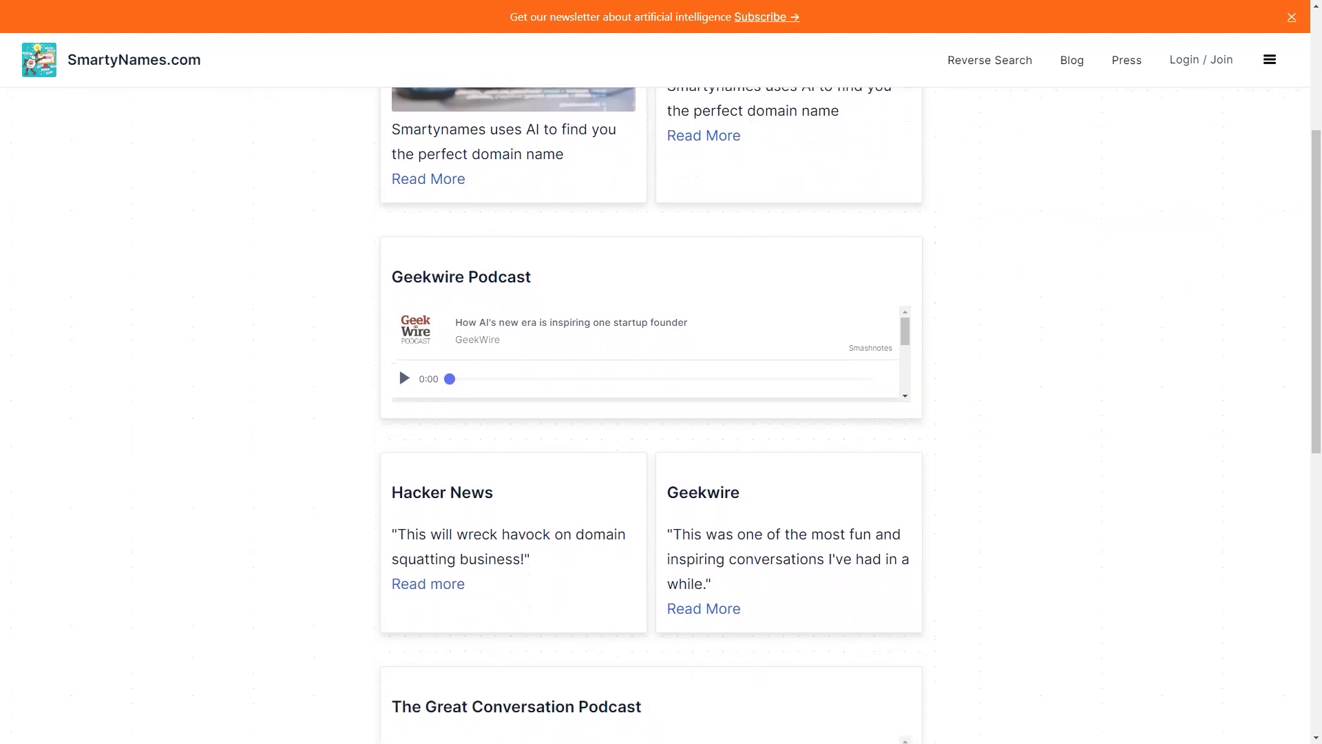
scroll(662, 414, "down", 1)
scroll(661, 414, "down", 1)
scroll(661, 414, "down", 1)
scroll(661, 413, "down", 1)
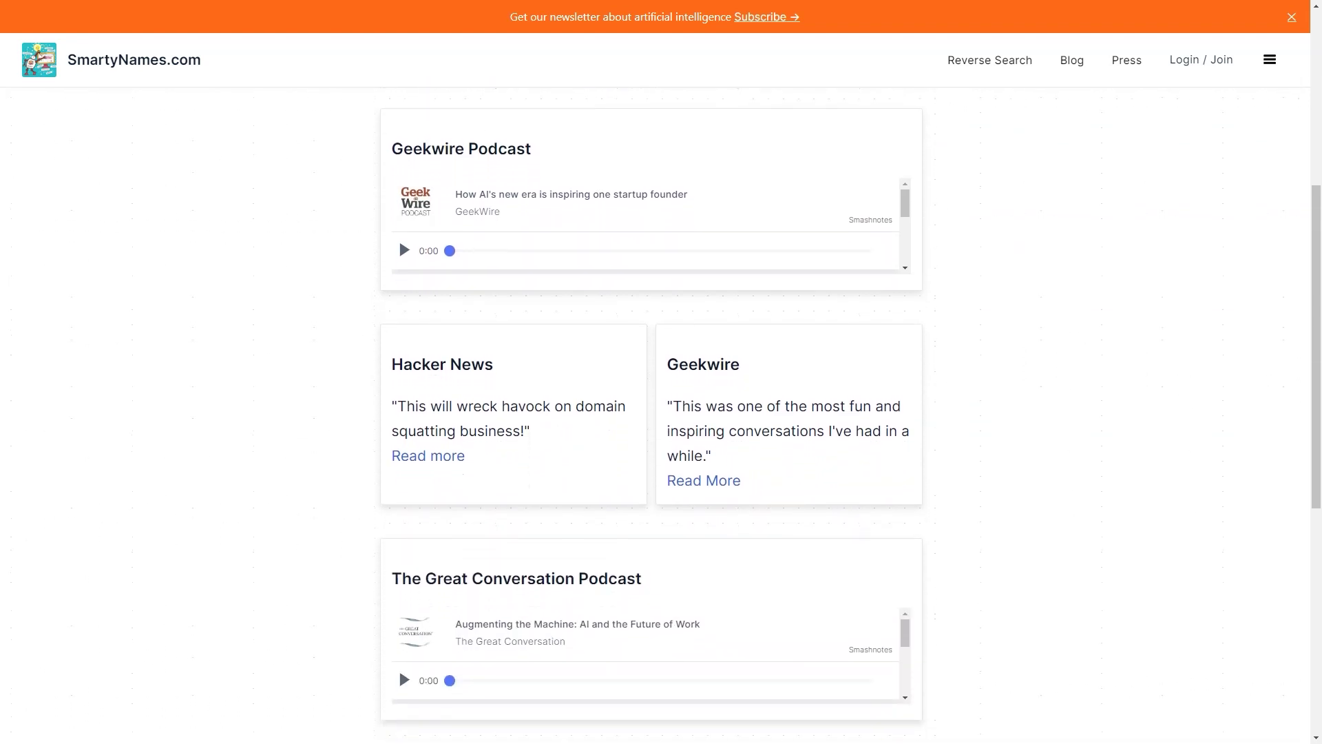
scroll(661, 414, "down", 1)
scroll(661, 414, "down", 1)
scroll(662, 414, "down", 1)
scroll(661, 414, "down", 1)
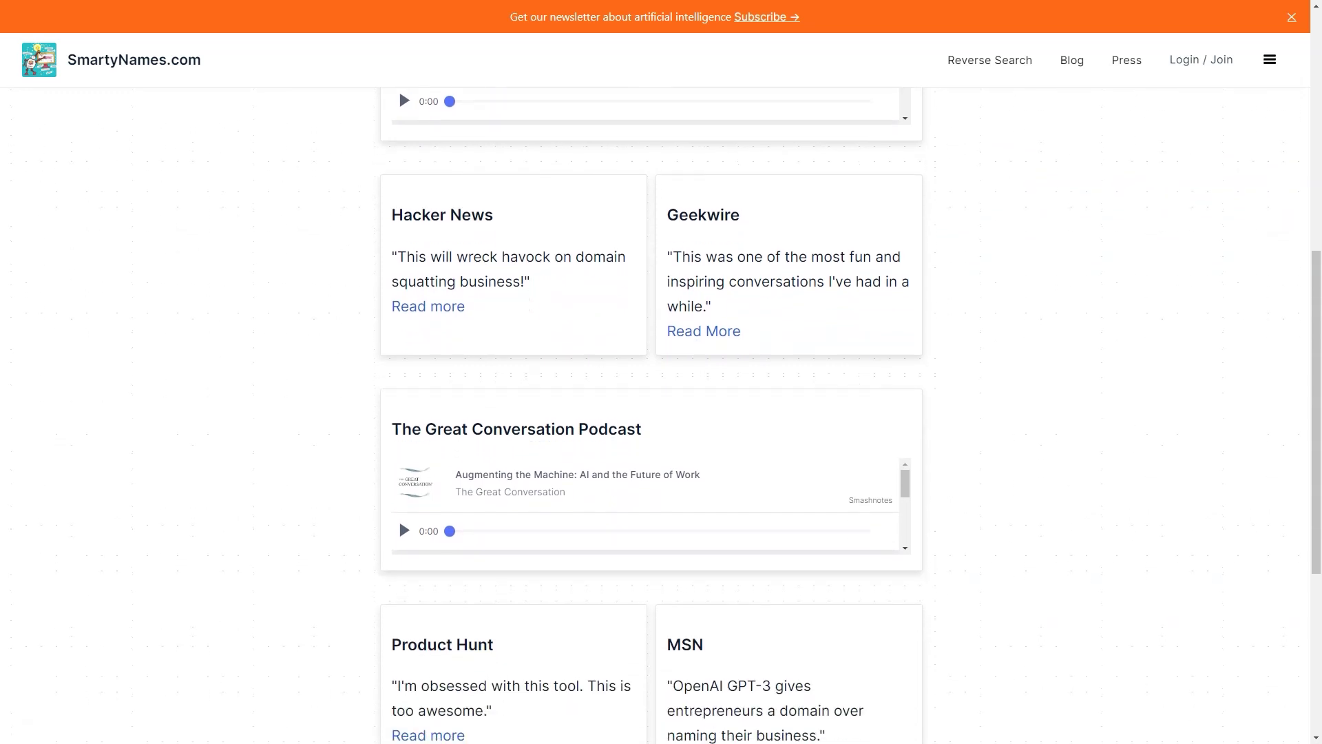
scroll(661, 413, "down", 1)
scroll(662, 413, "down", 1)
scroll(661, 413, "down", 1)
scroll(662, 414, "down", 1)
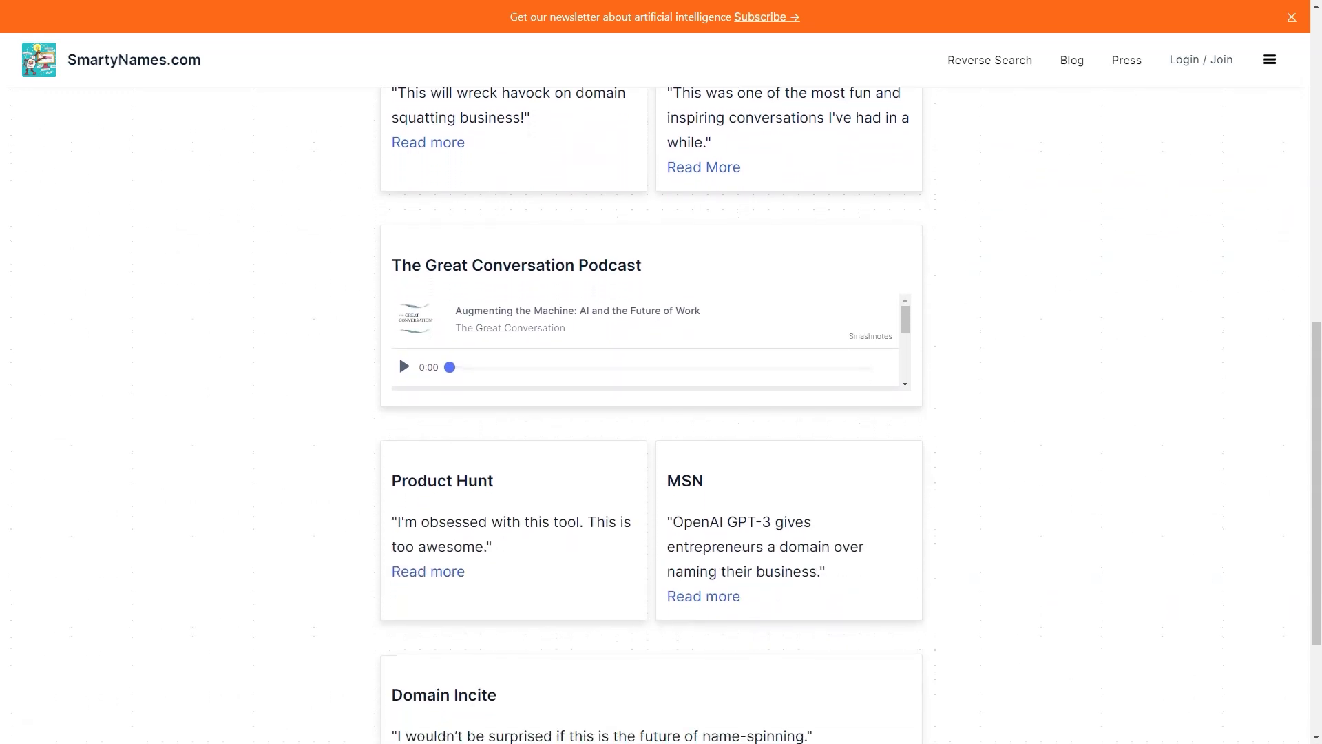
scroll(661, 413, "down", 1)
scroll(660, 413, "down", 1)
scroll(661, 413, "down", 1)
scroll(661, 413, "down", 1)
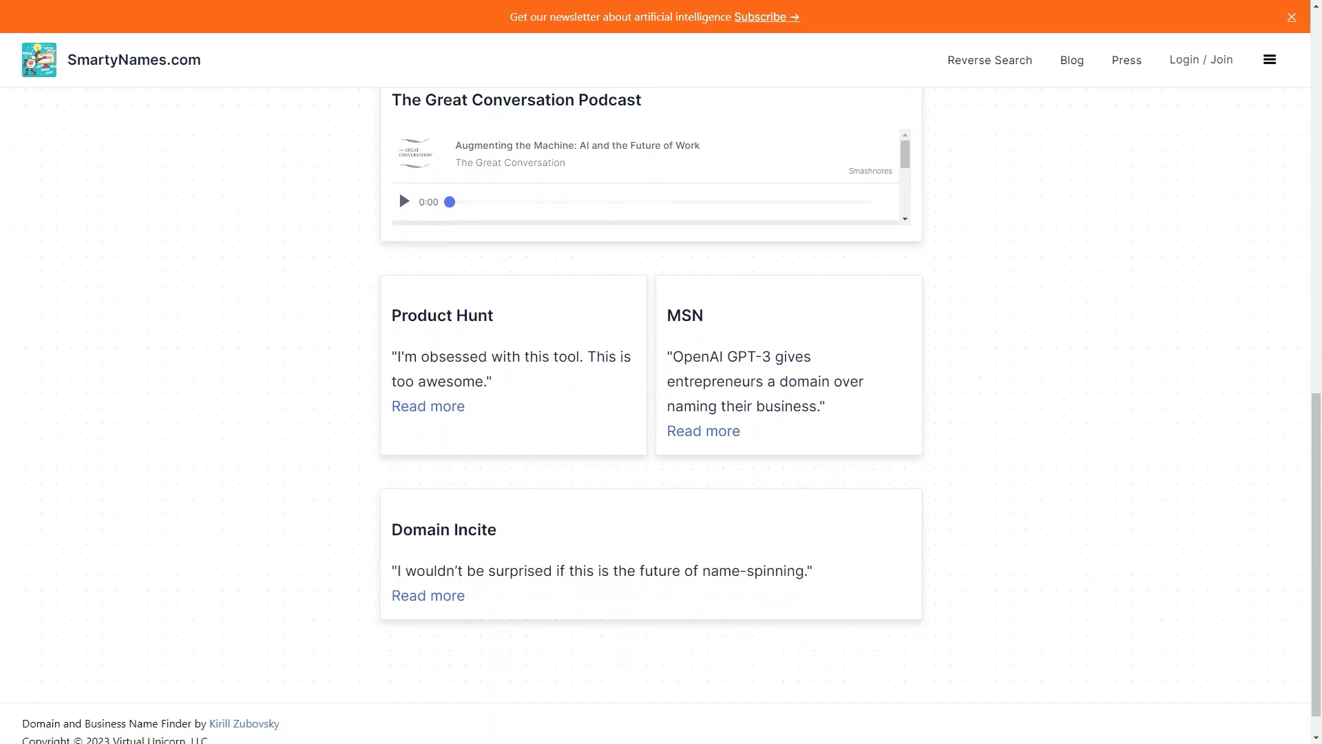
scroll(661, 413, "down", 1)
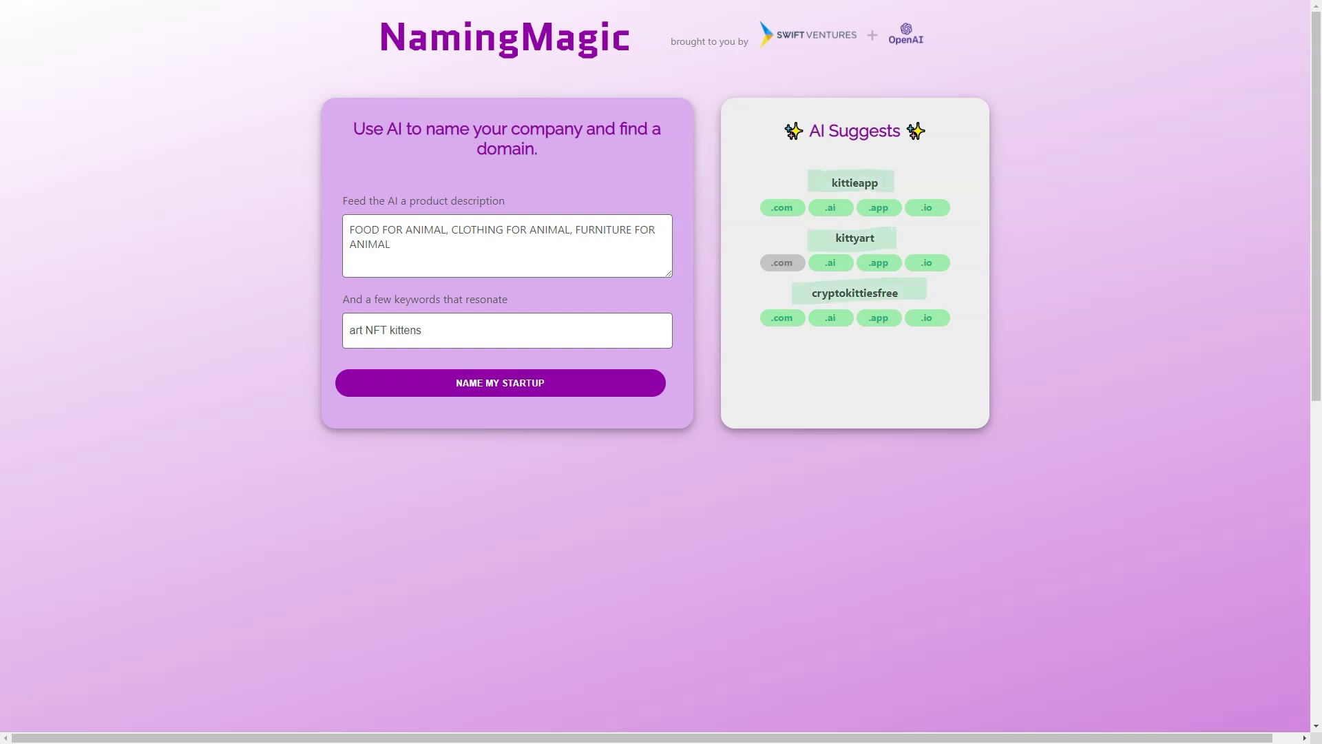
scroll(661, 413, "down", 5)
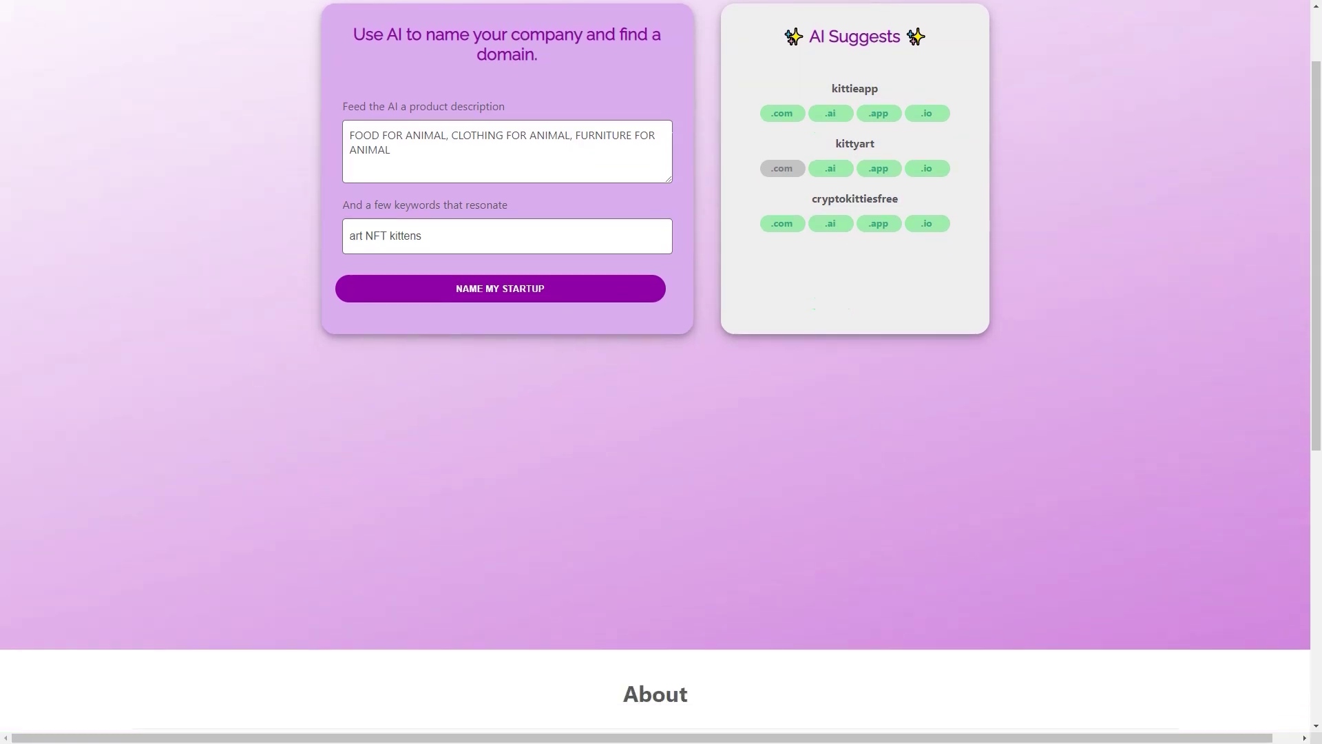
scroll(661, 414, "down", 3)
scroll(661, 413, "down", 3)
scroll(661, 414, "down", 3)
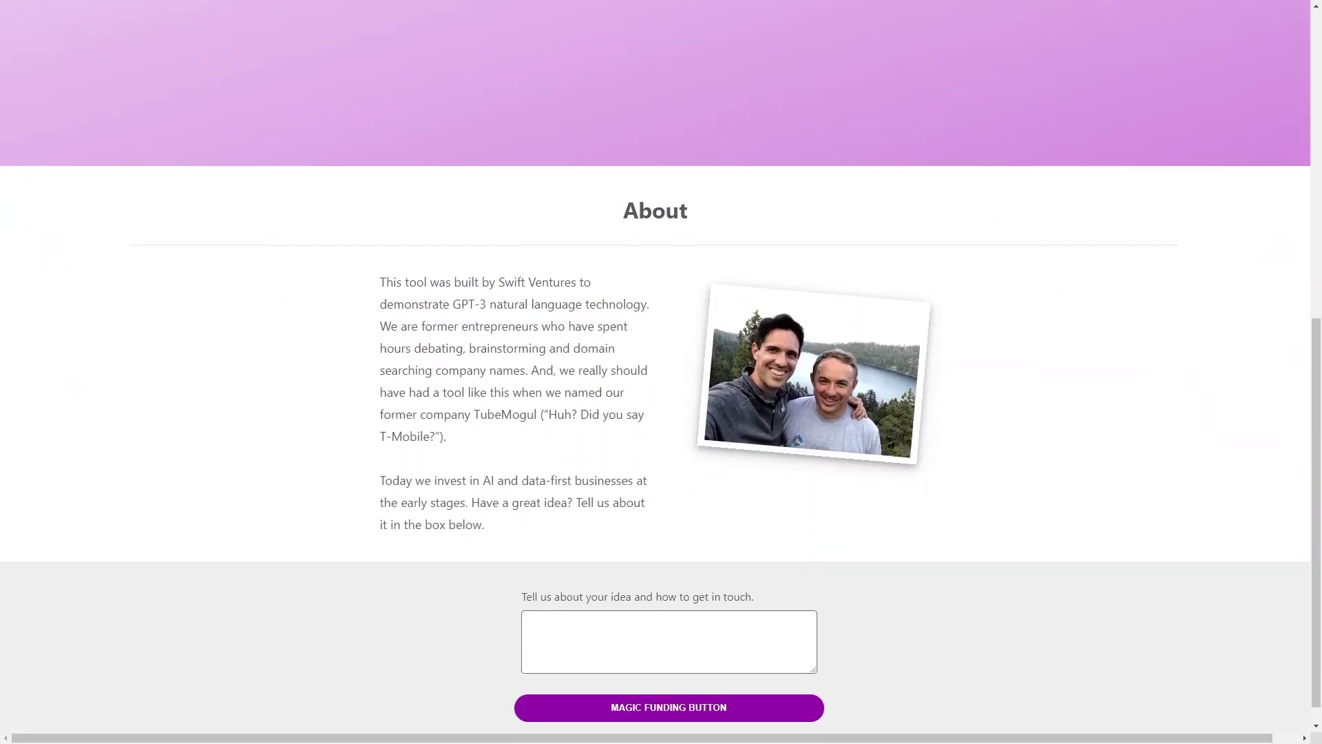
scroll(661, 413, "down", 1)
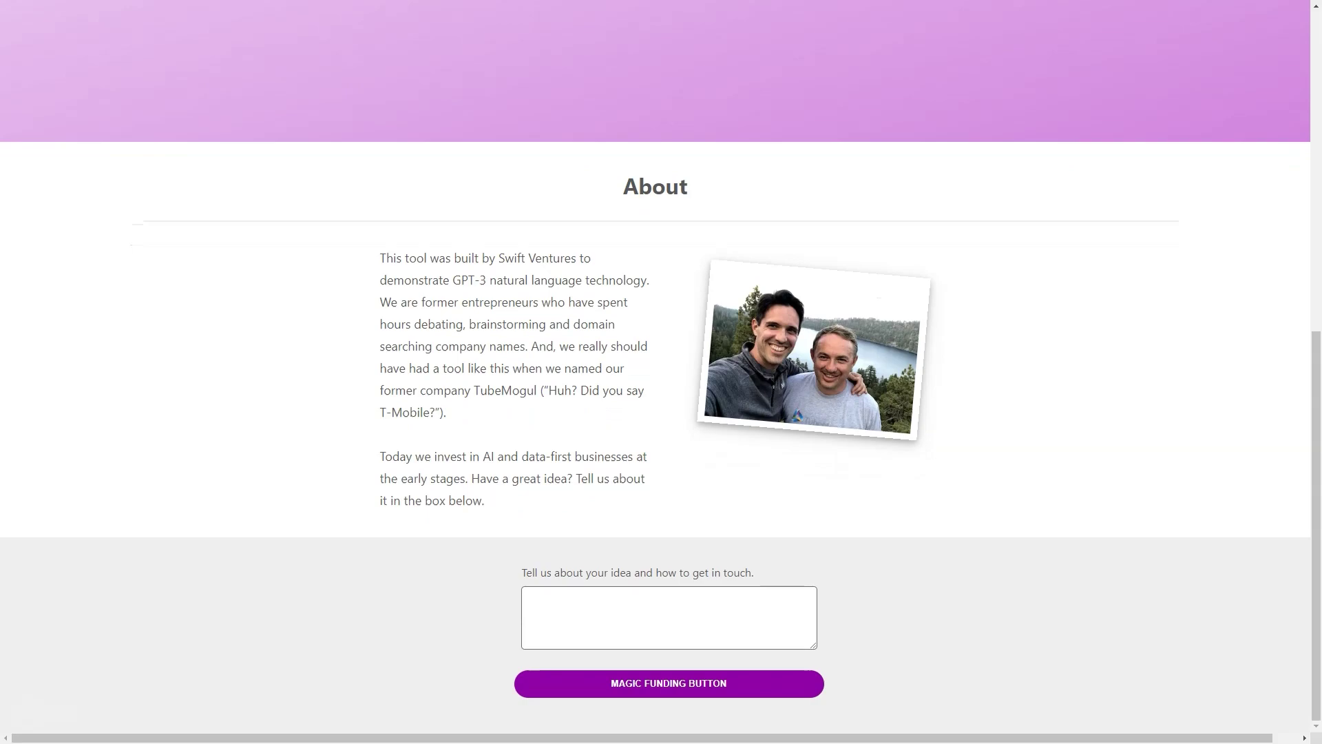
Jump back to the top of the NamingMagic generator page
key("Home")
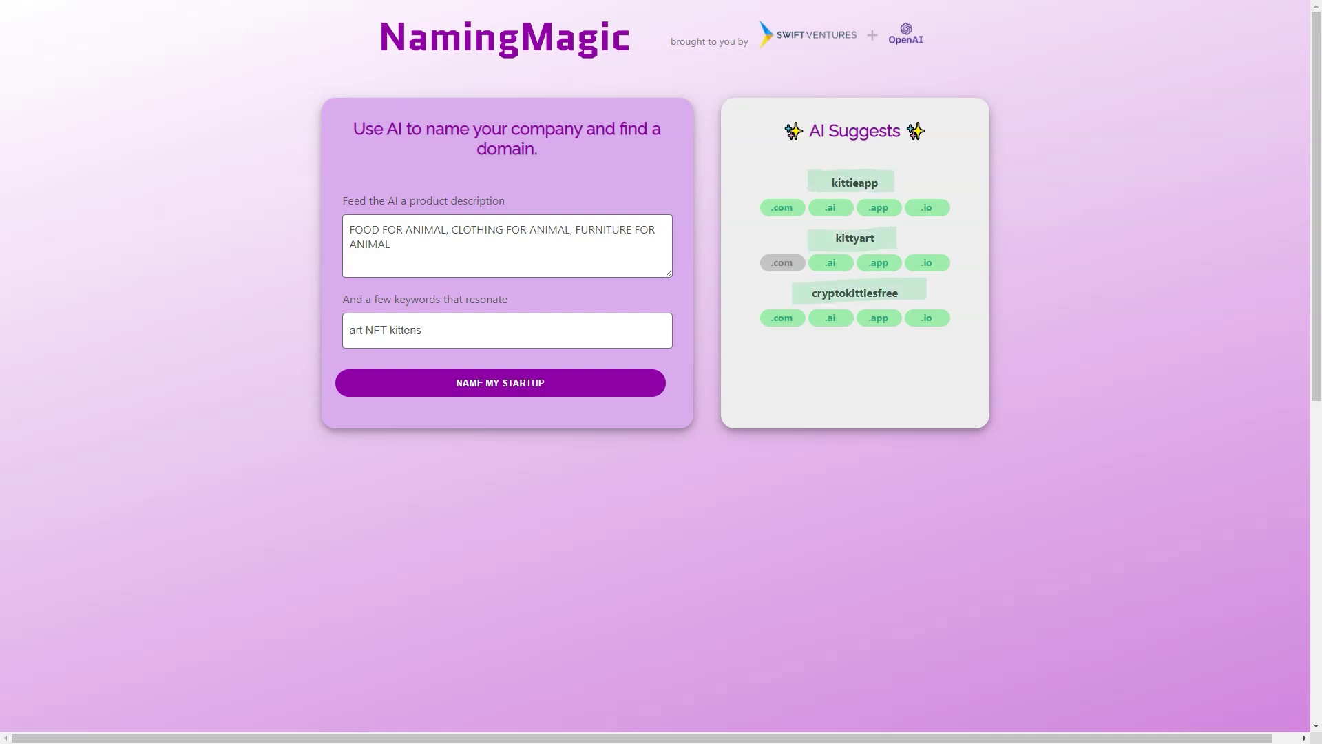
scroll(661, 414, "down", 3)
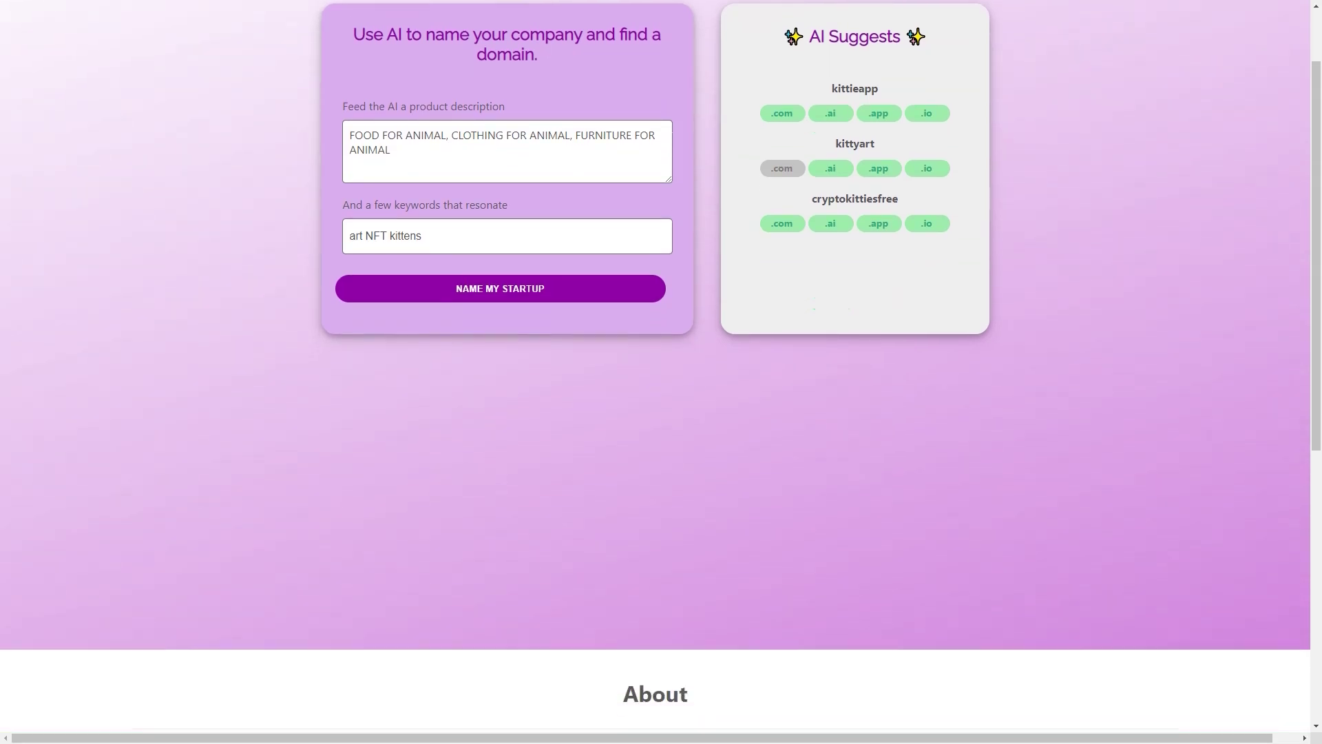
scroll(661, 414, "down", 2)
scroll(661, 413, "down", 2)
scroll(661, 414, "down", 2)
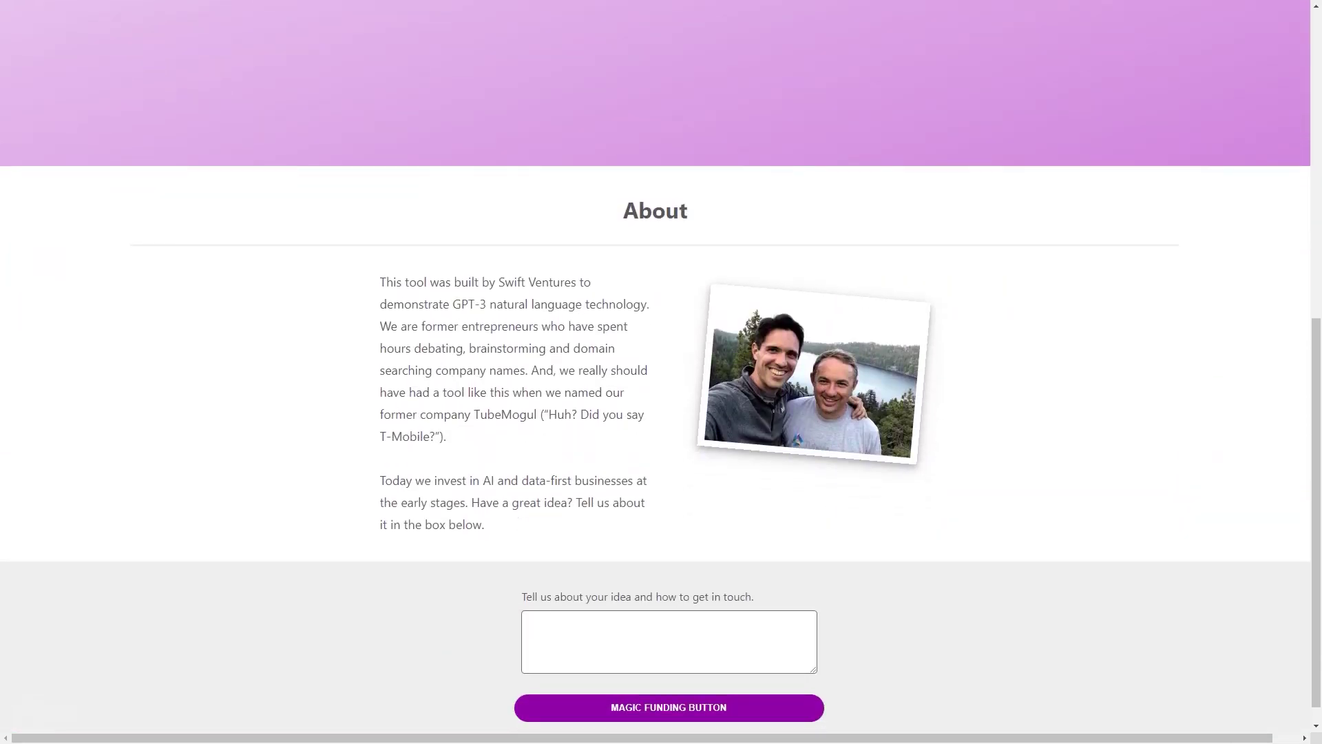
scroll(661, 414, "down", 1)
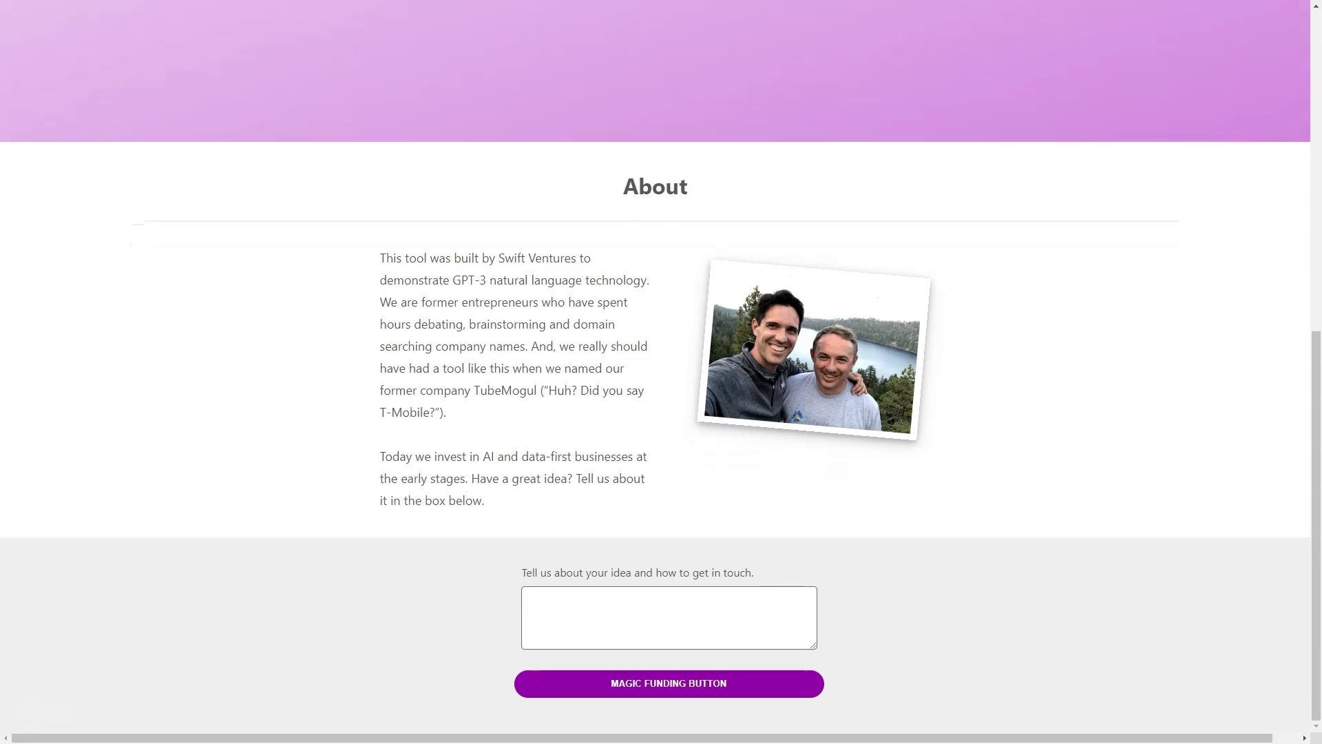
scroll(661, 413, "up", 10)
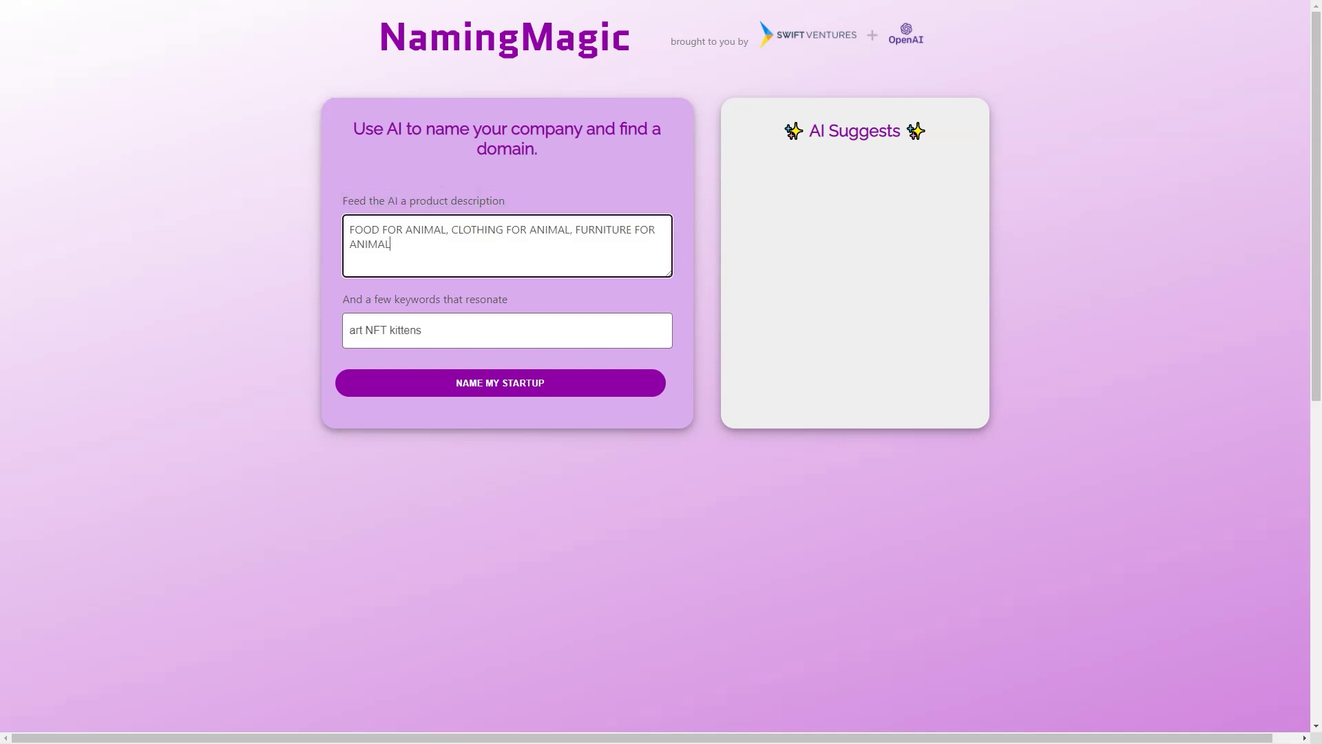
left_click(500, 382)
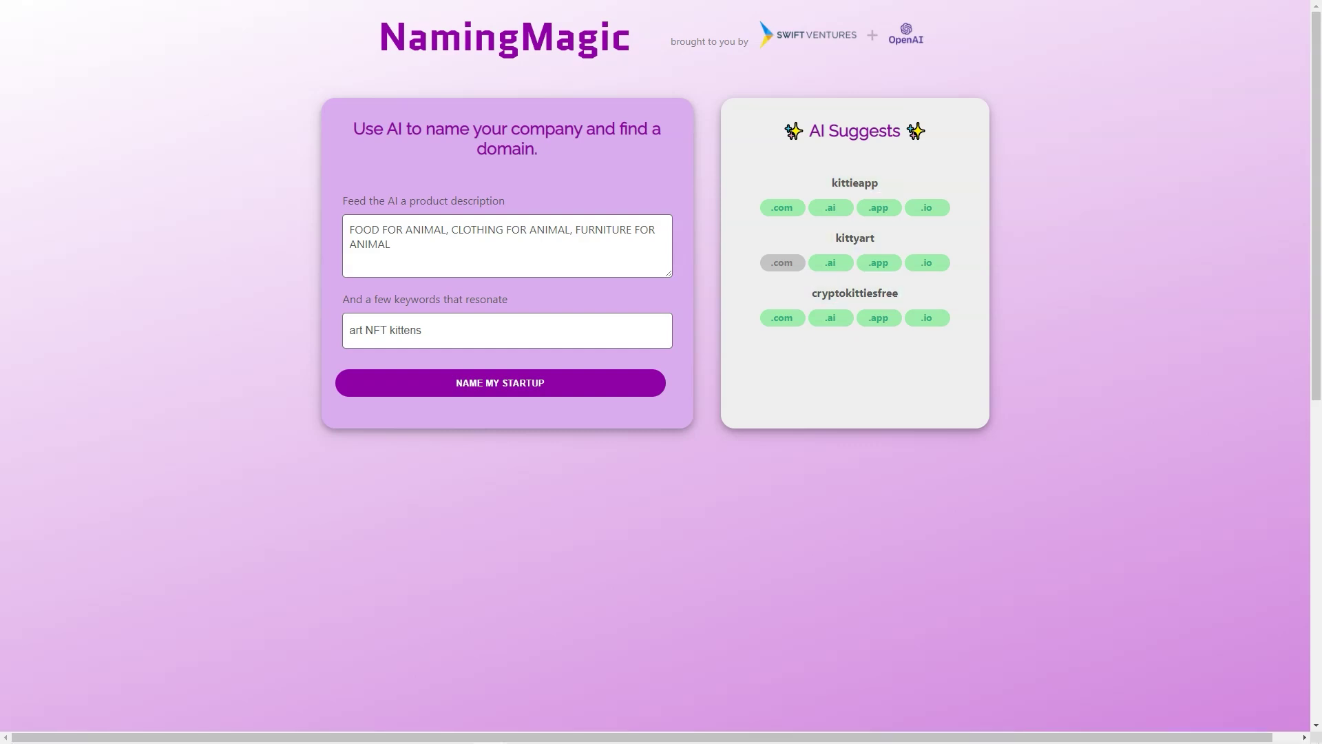
scroll(662, 414, "down", 8)
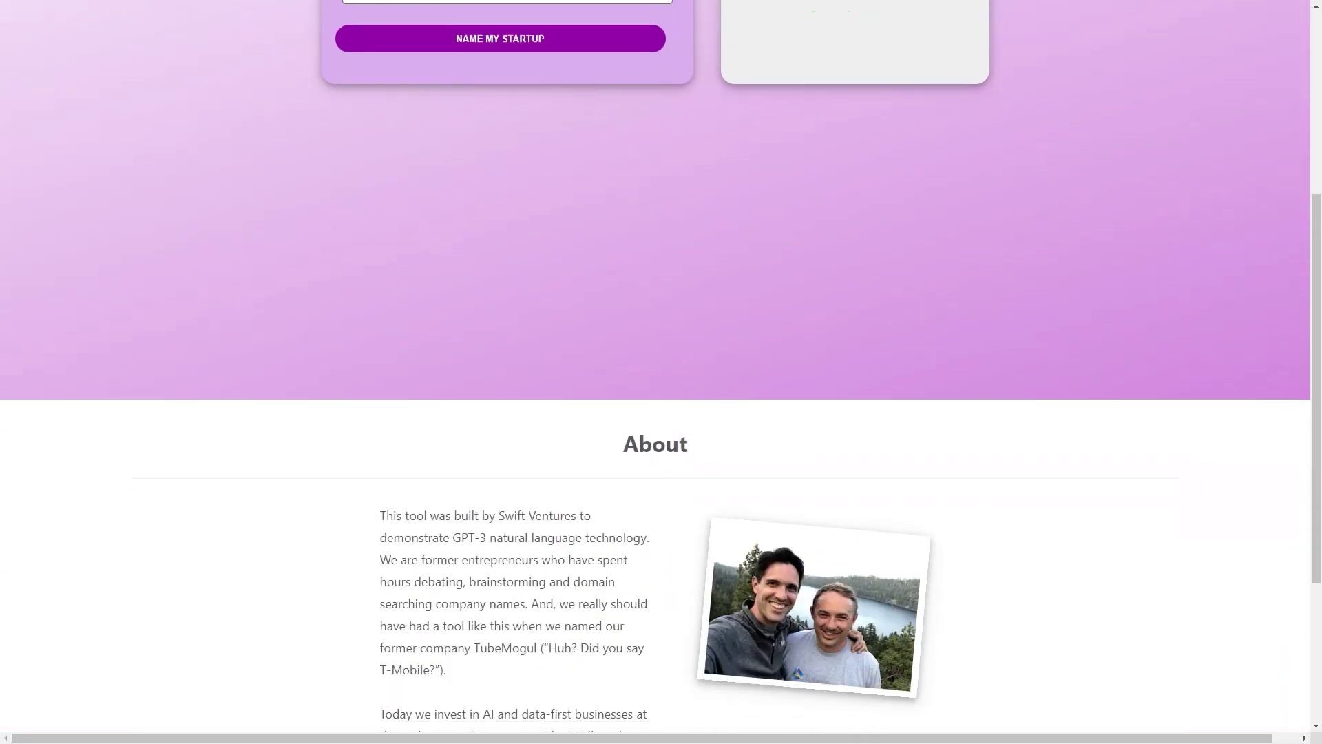
scroll(661, 413, "down", 3)
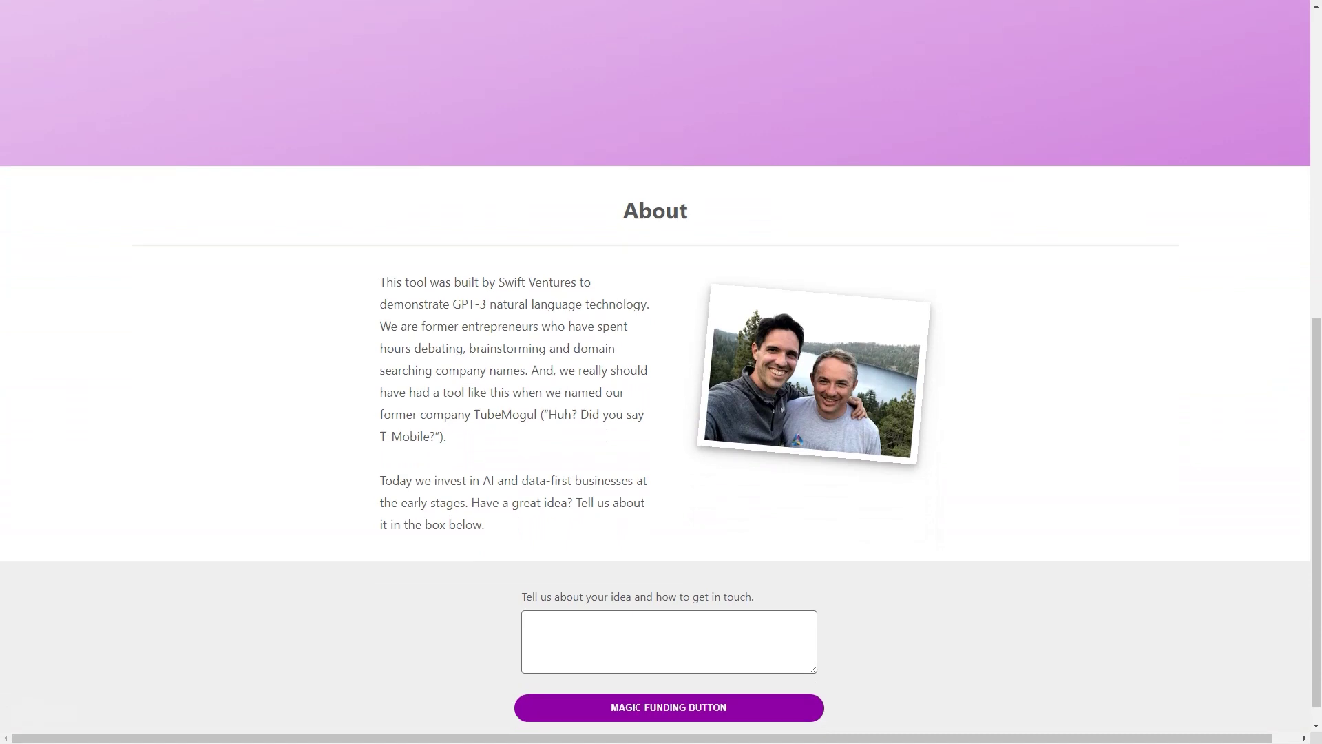
scroll(661, 414, "down", 1)
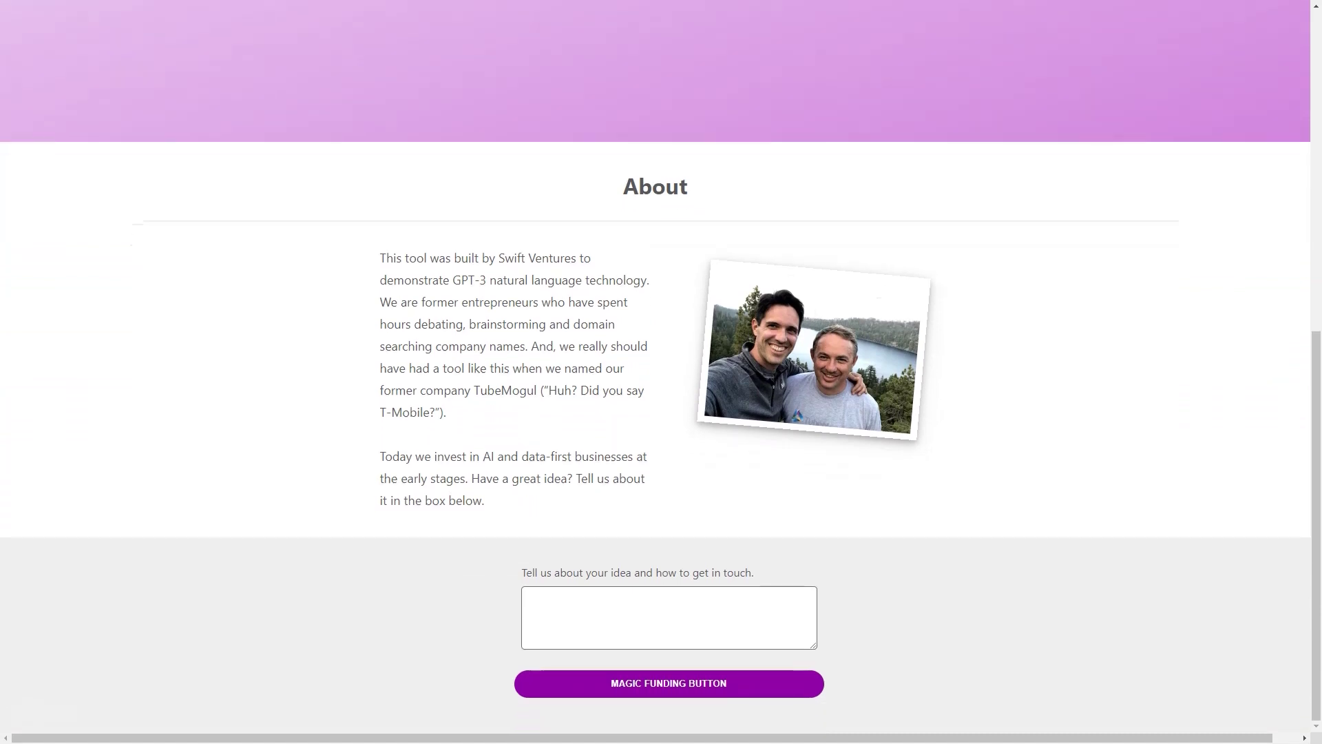
key("Home")
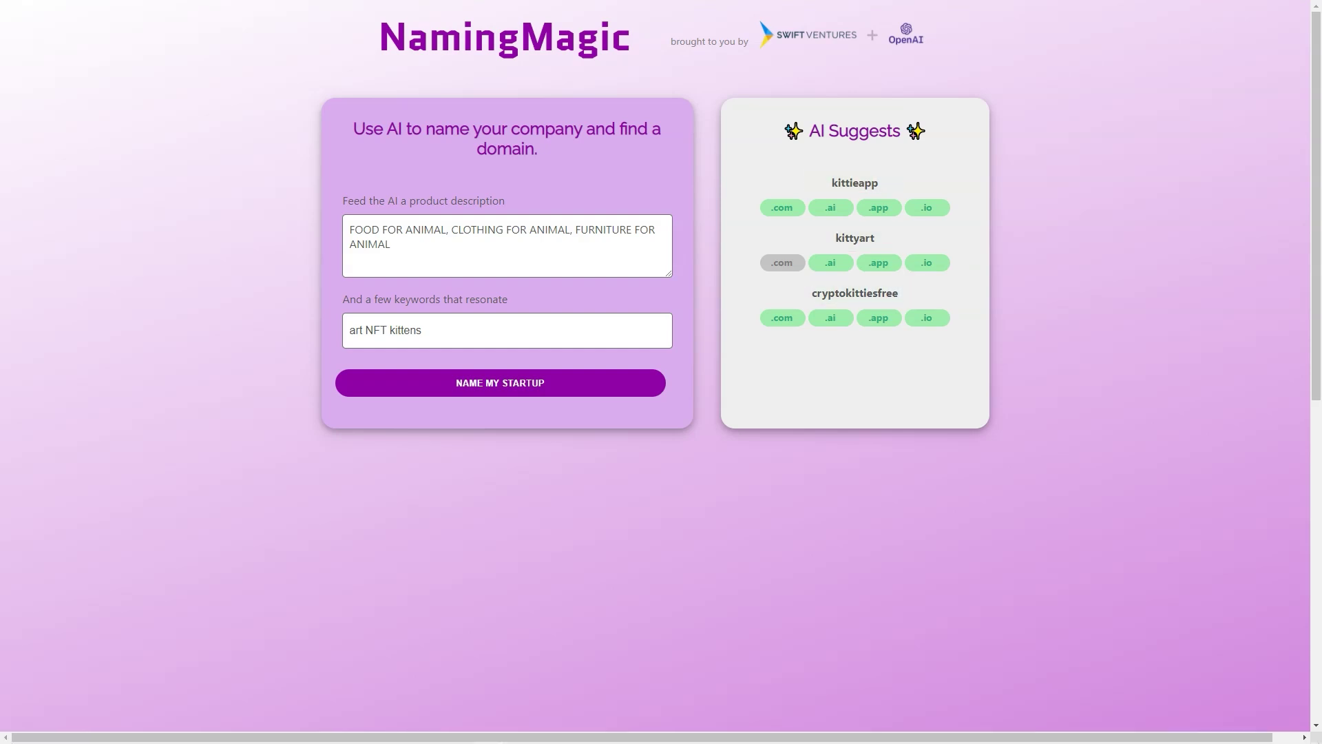
scroll(661, 414, "down", 5)
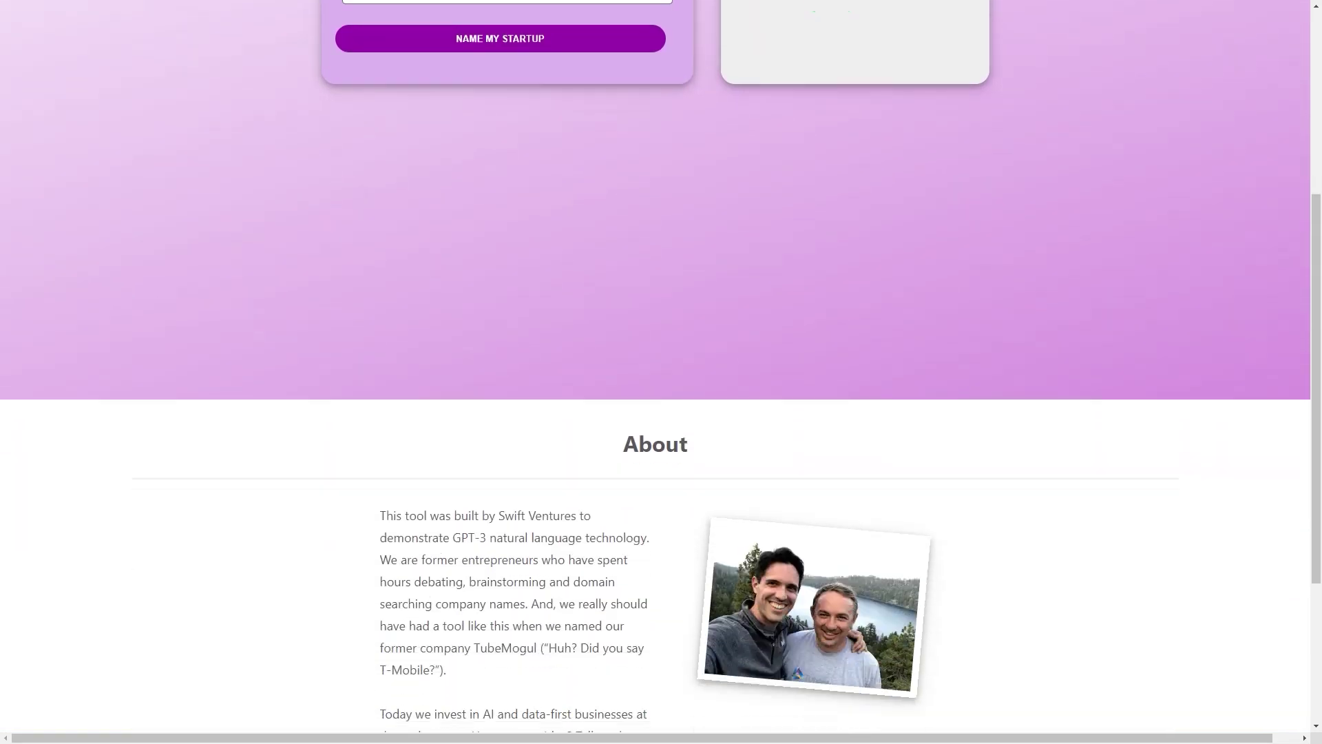
scroll(661, 413, "down", 2)
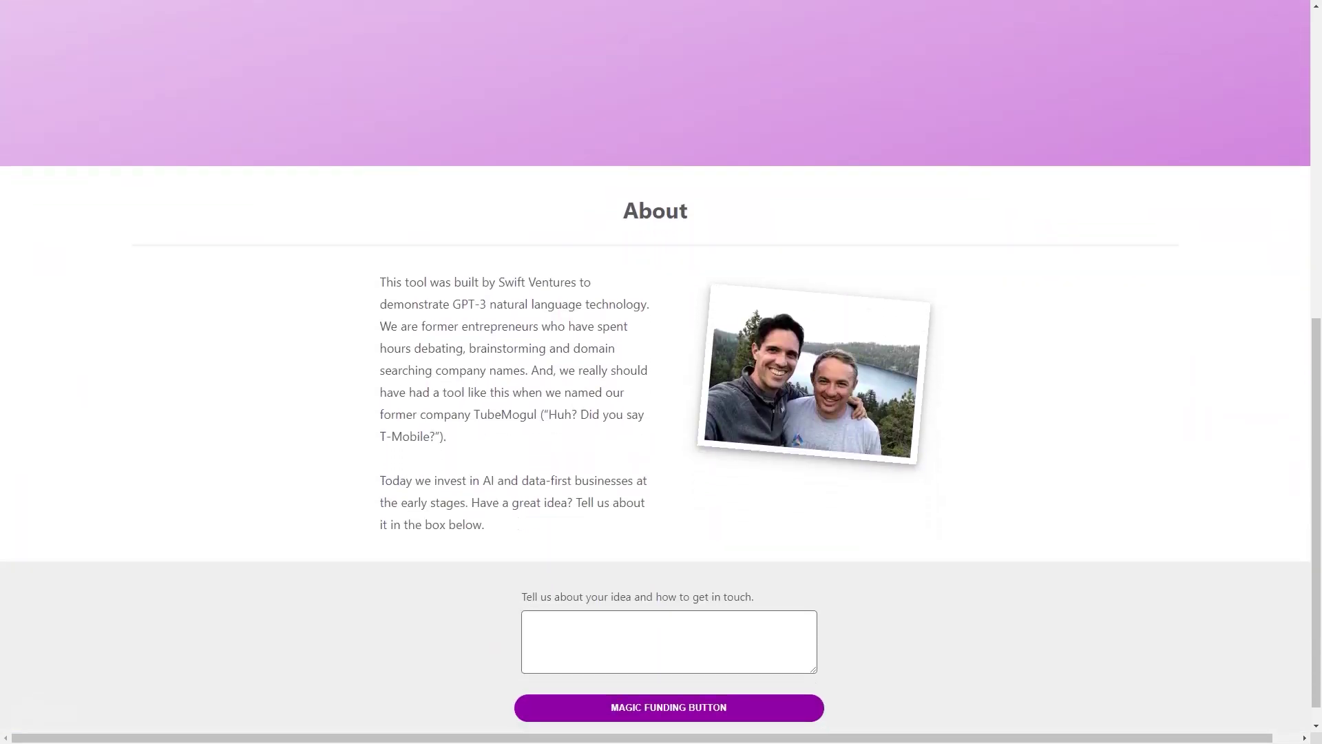
scroll(661, 413, "down", 1)
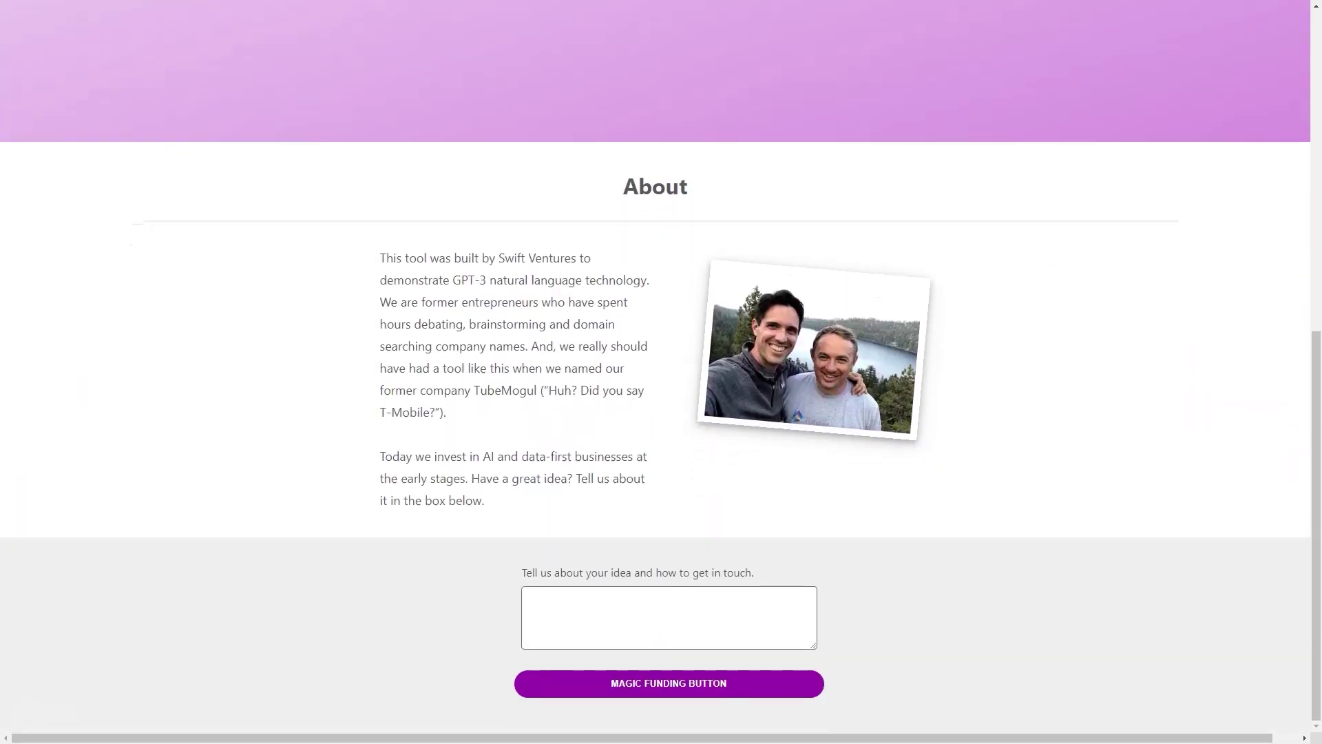